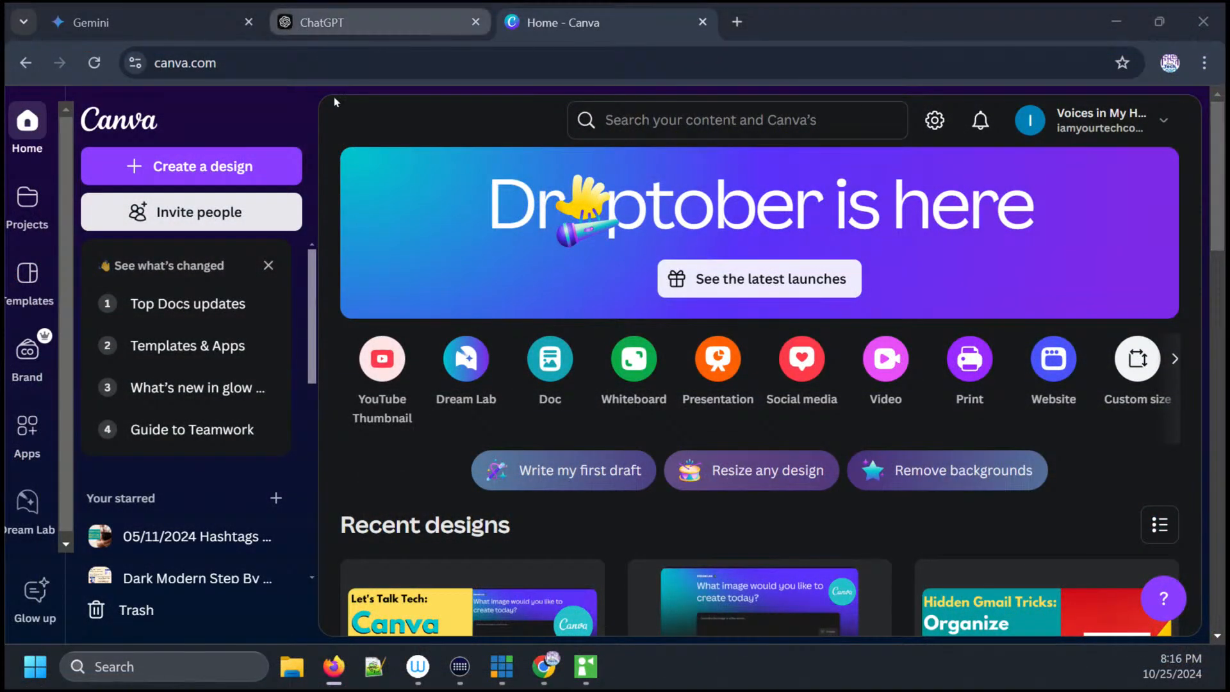
- Open Dream Lab and review the available image style and aspect ratio options
click(475, 366)
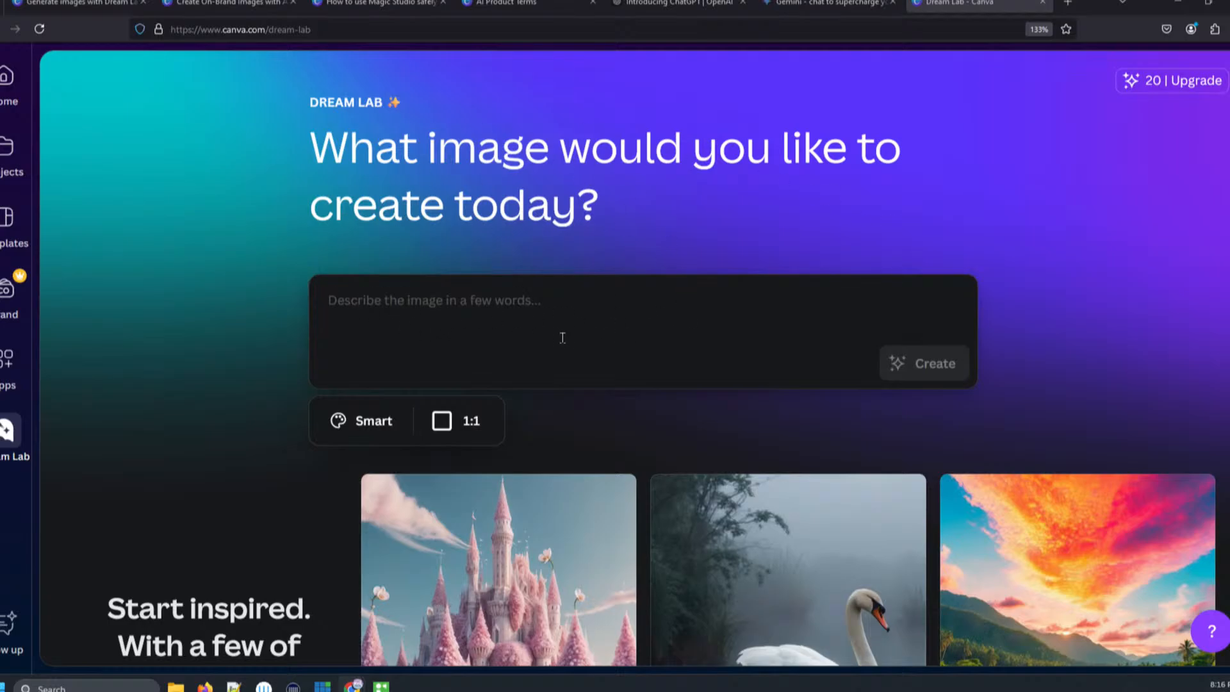
click(548, 324)
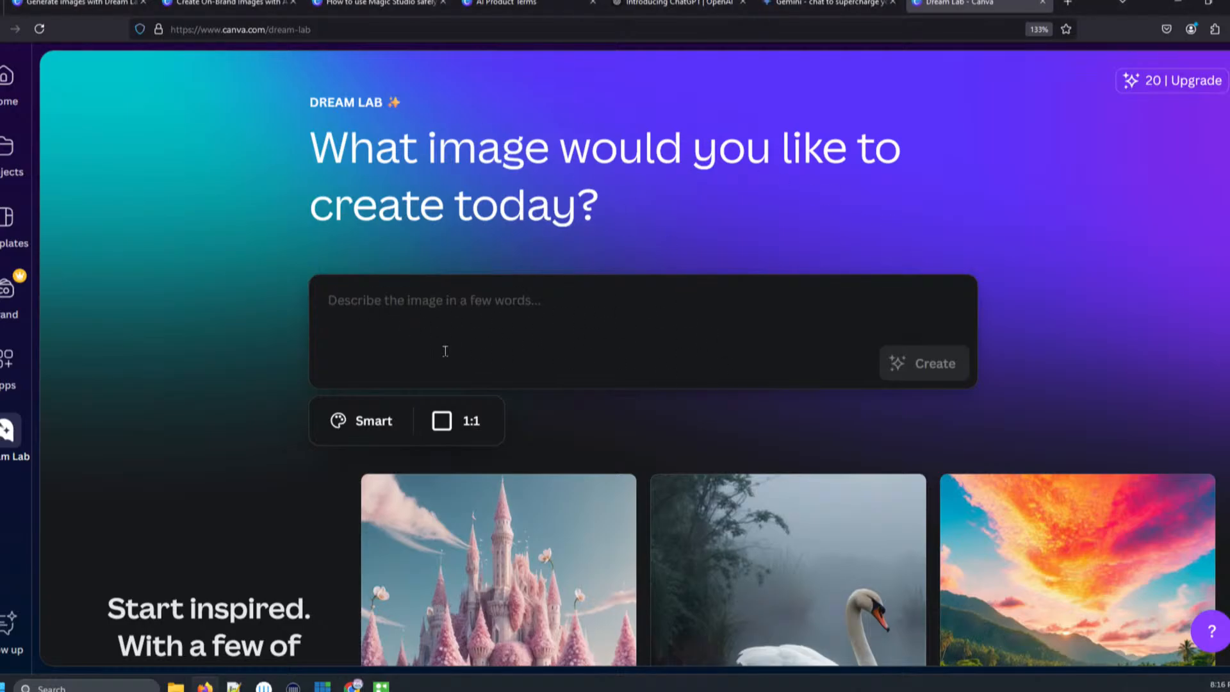
click(368, 426)
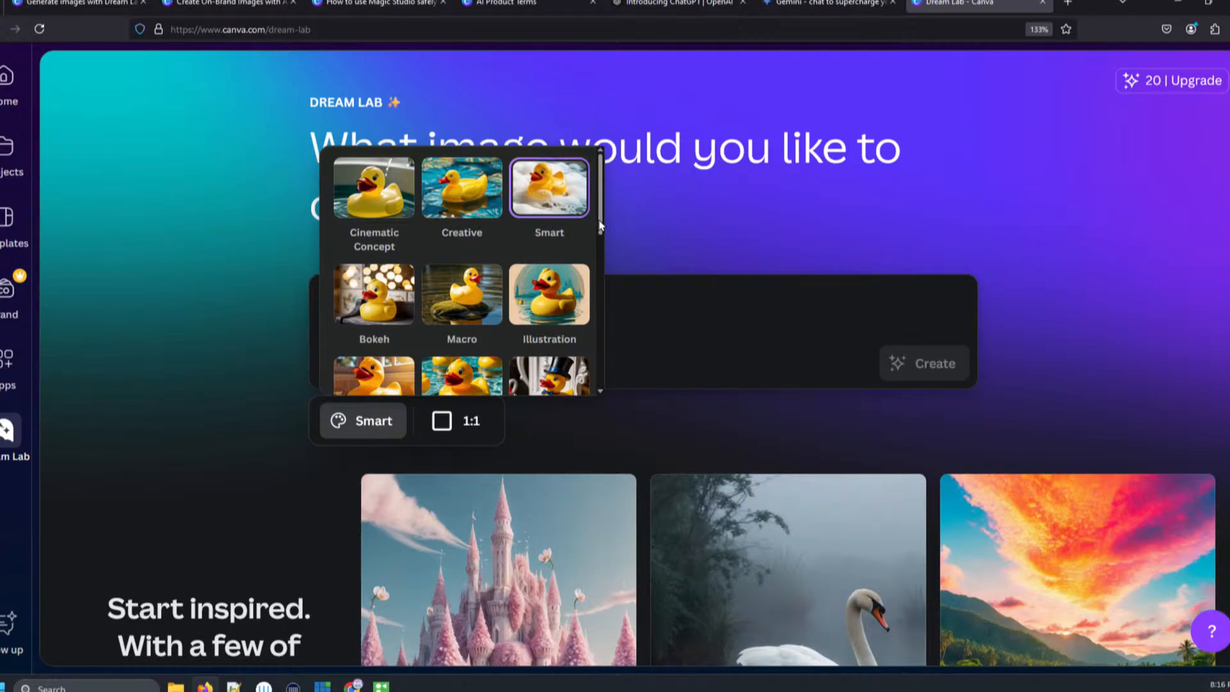
mouse_move(597, 228)
mouse_down()
mouse_move(586, 275)
mouse_move(595, 383)
mouse_up()
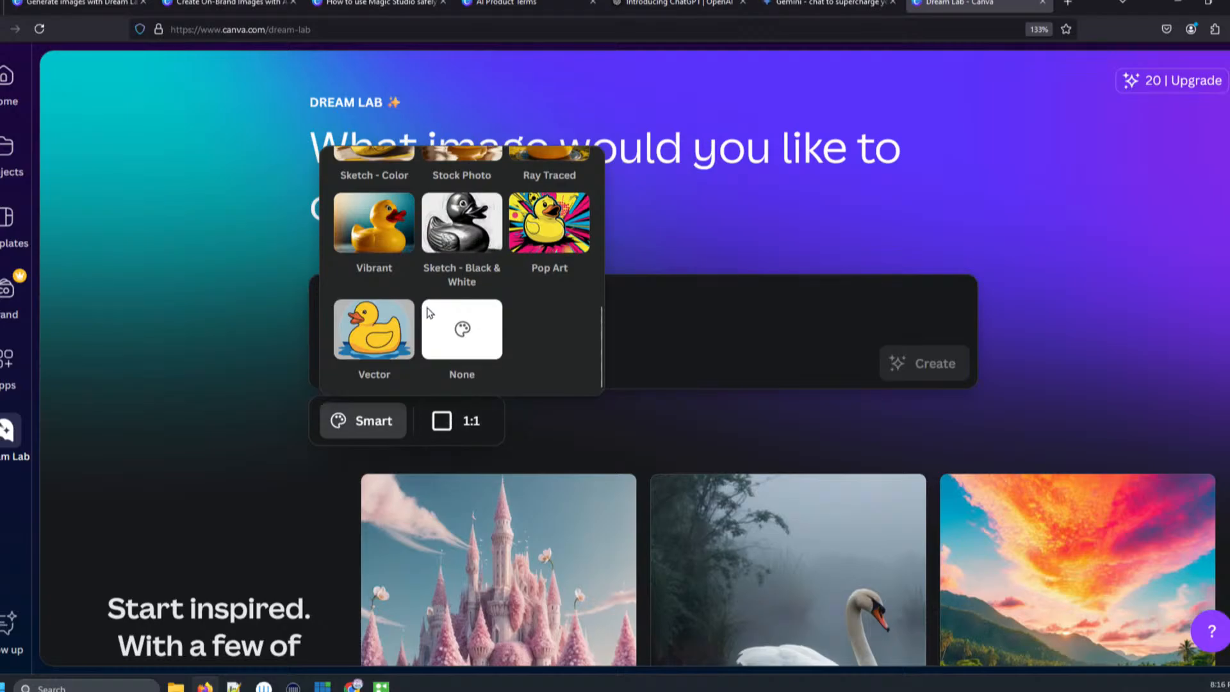
click(457, 433)
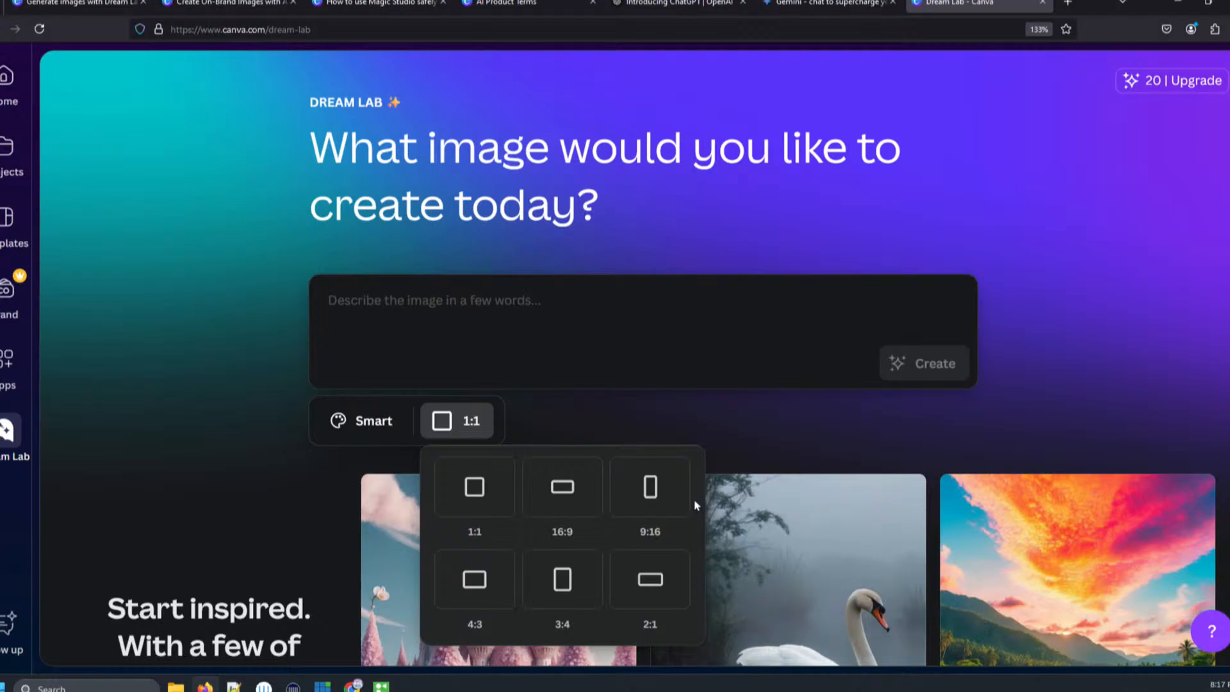
click(794, 447)
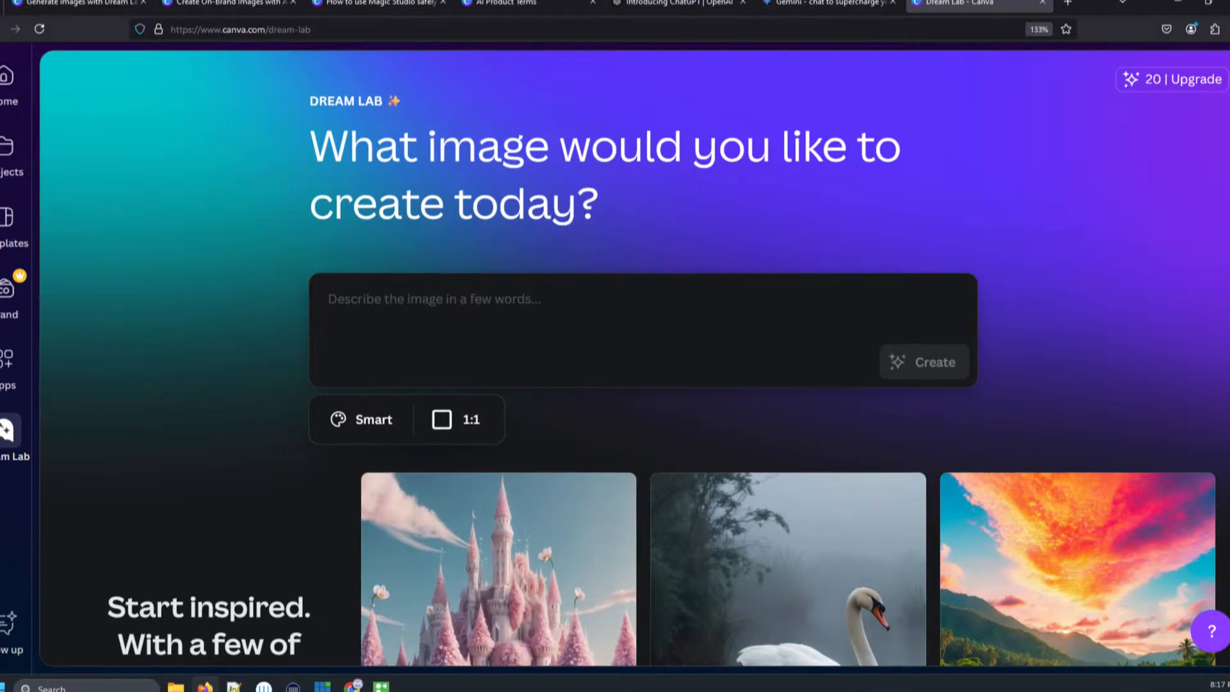
- Browse the gallery of inspiration images below the prompt box
scroll(1214, 415, down, 4)
scroll(1215, 415, down, 5)
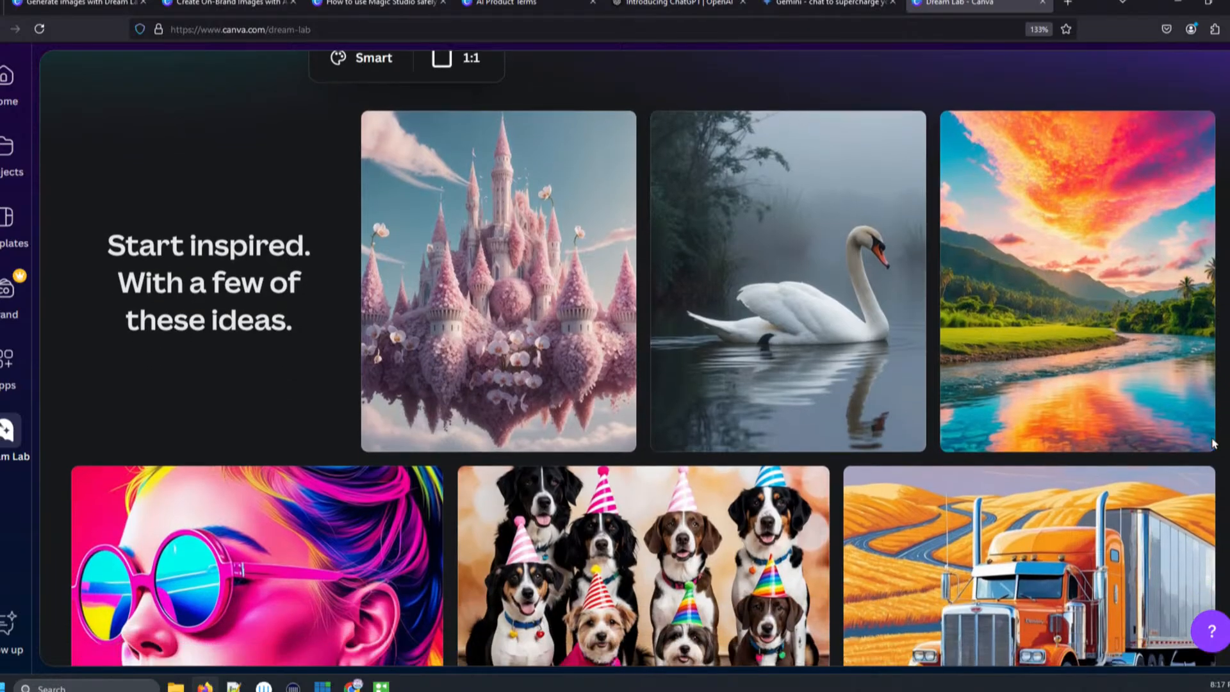
scroll(1219, 554, down, 3)
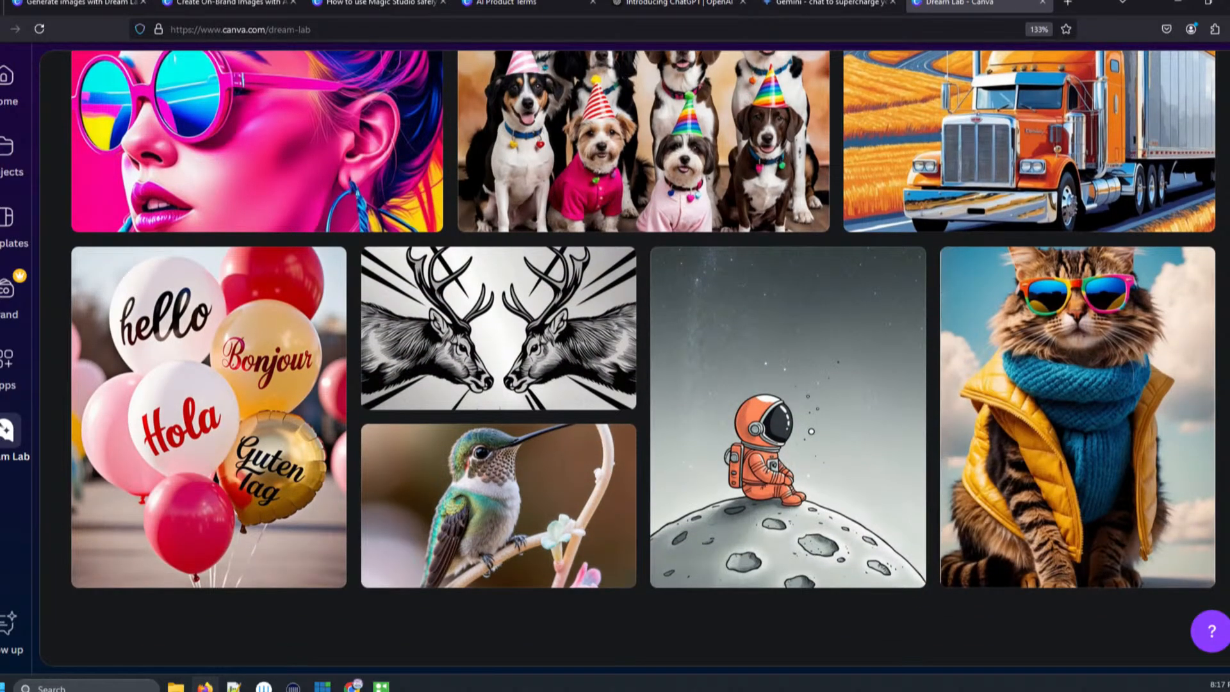
scroll(644, 338, up, 1)
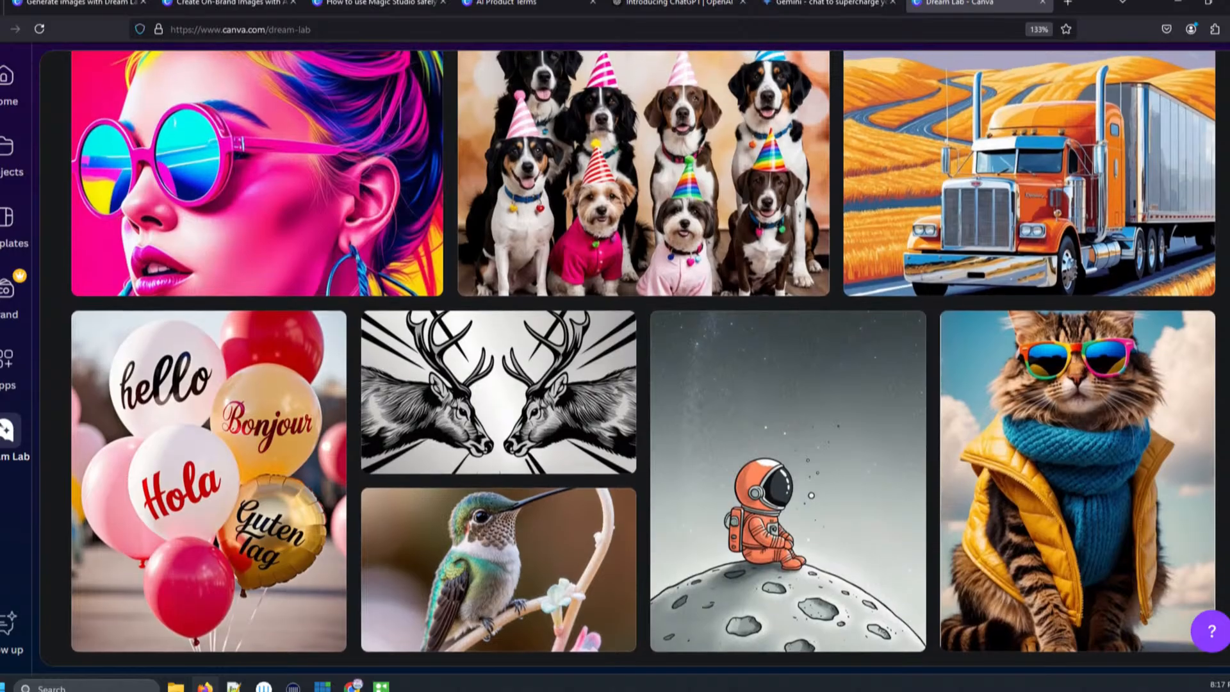
scroll(644, 359, down, 1)
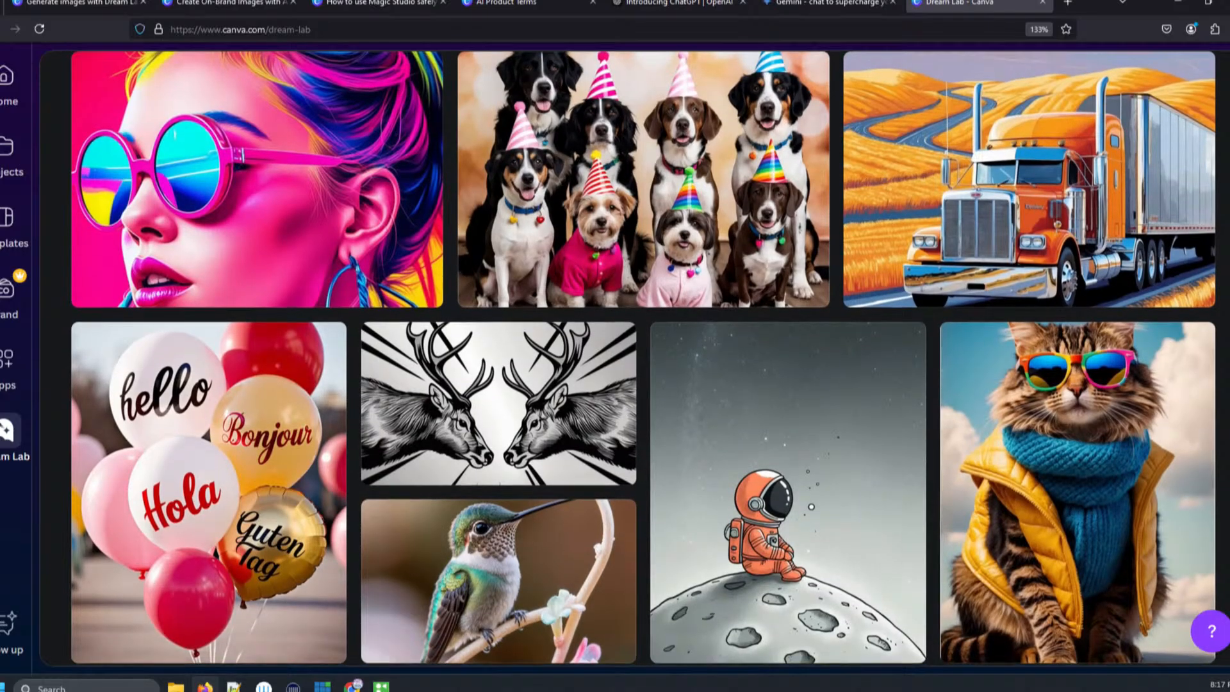
scroll(644, 357, down, 1)
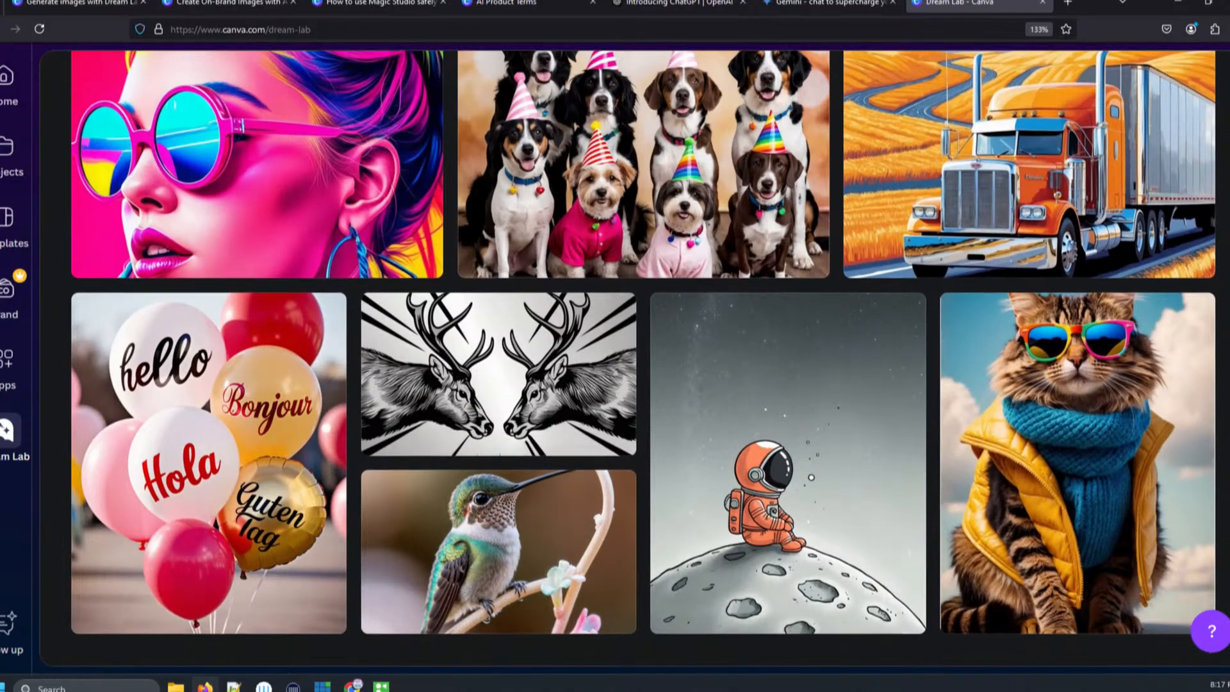
scroll(644, 358, up, 1)
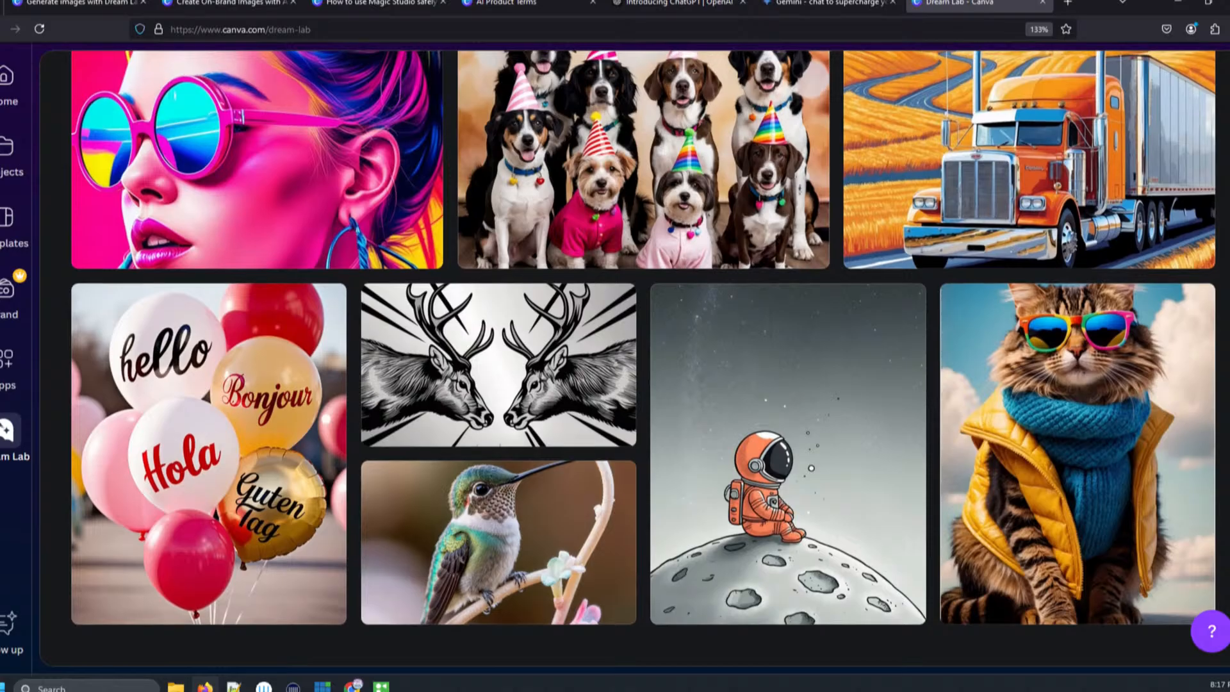
scroll(644, 358, down, 1)
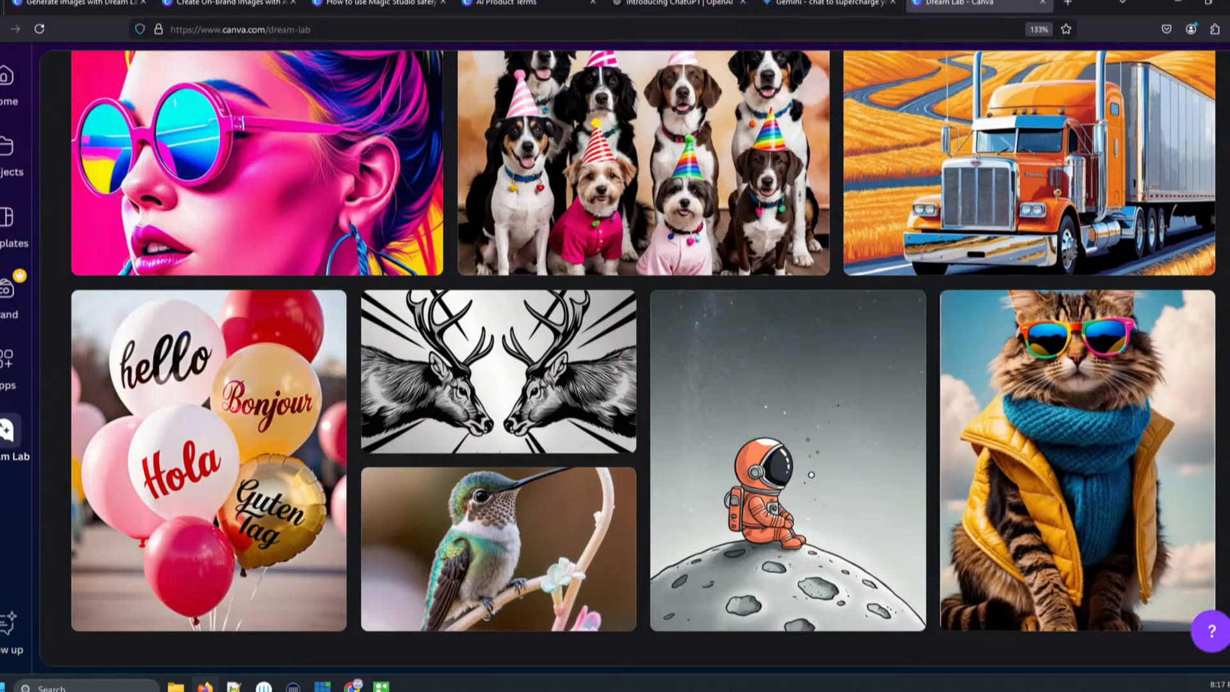
- Use the hummingbird sample's prompt and replace the word 'hummingbird' with 'puppy'
mouse_move(548, 580)
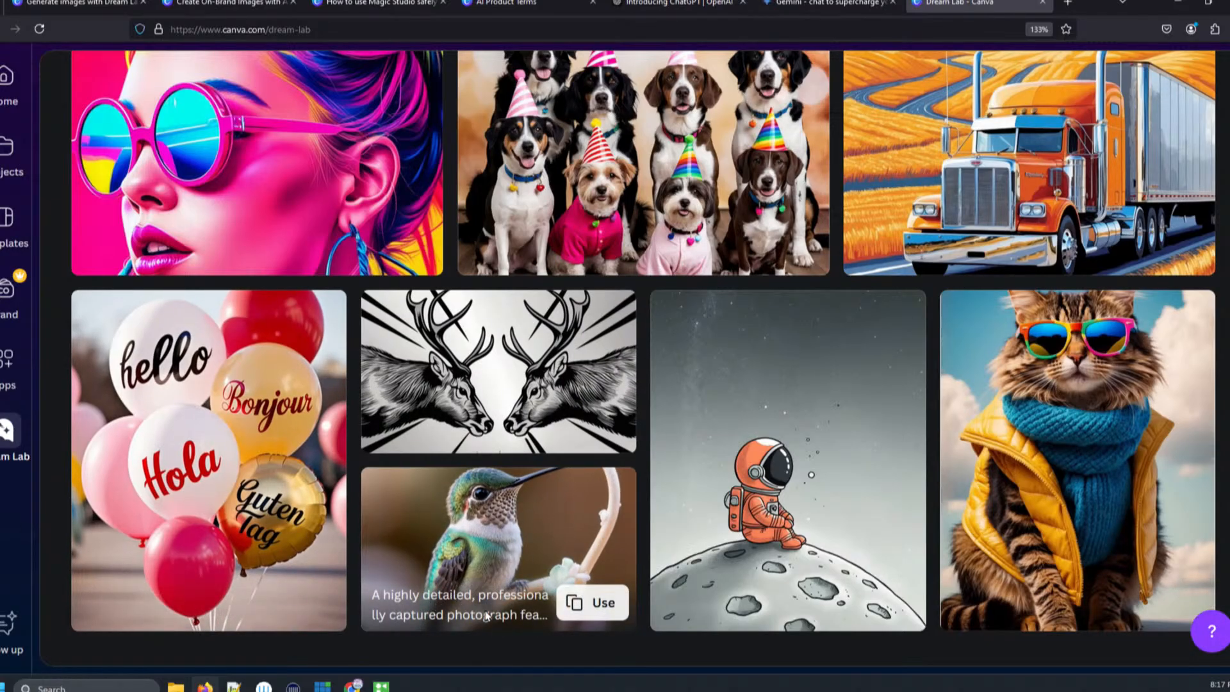
click(575, 608)
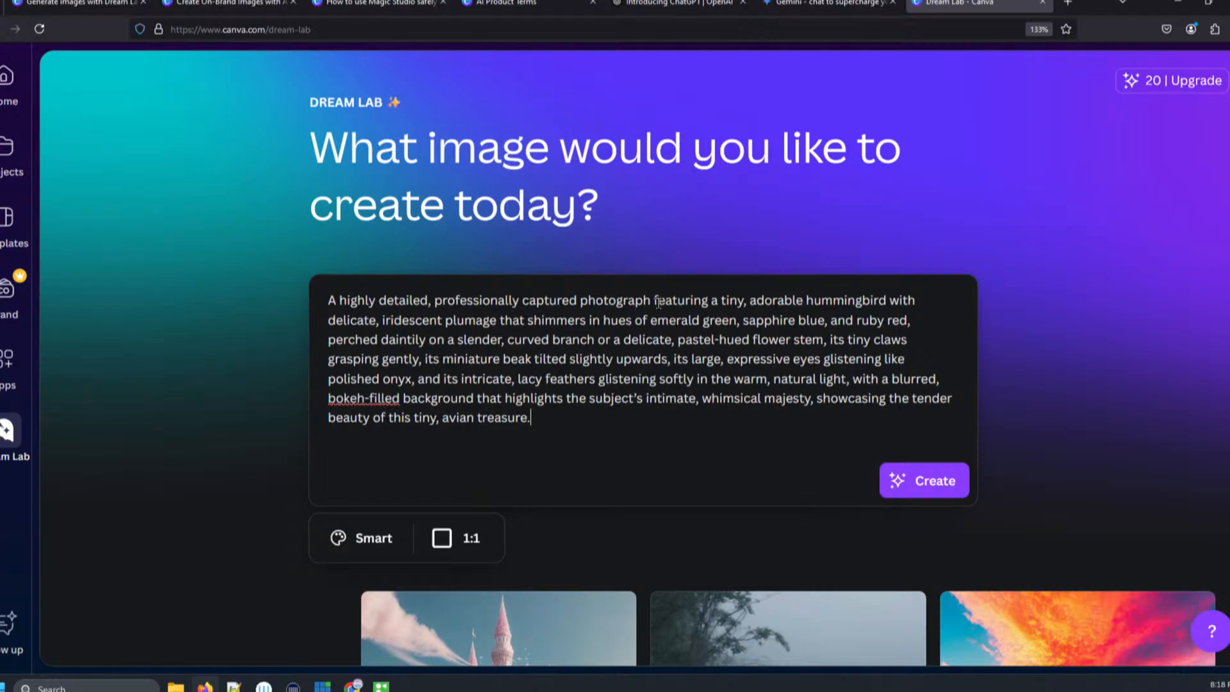
click(755, 301)
drag(806, 300, 888, 300)
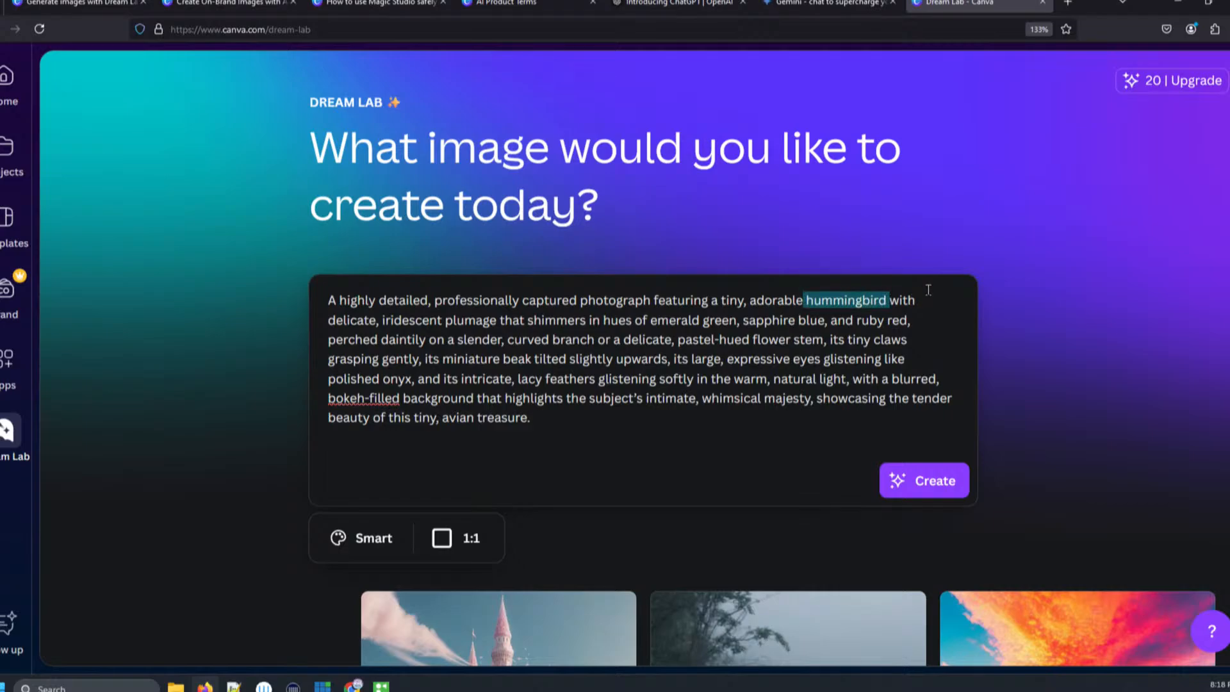
text(puppy)
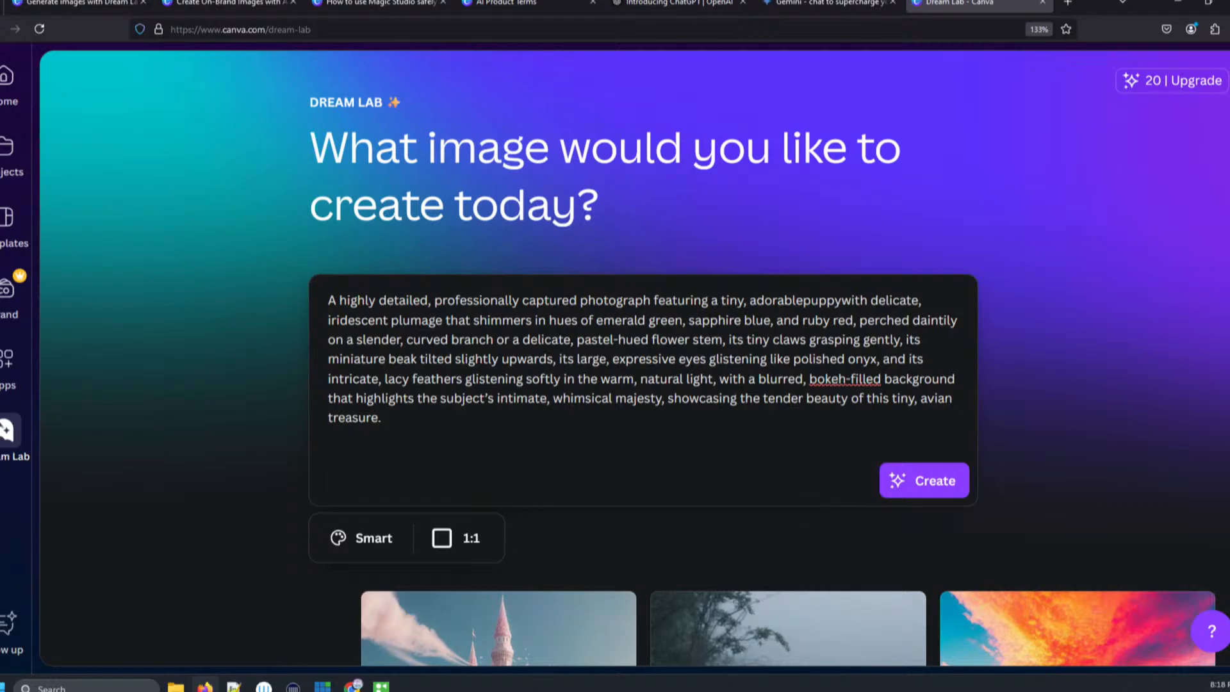
- Insert 'black & white' before 'puppy' in the prompt
key(Left)
key(Left)
key(Left)
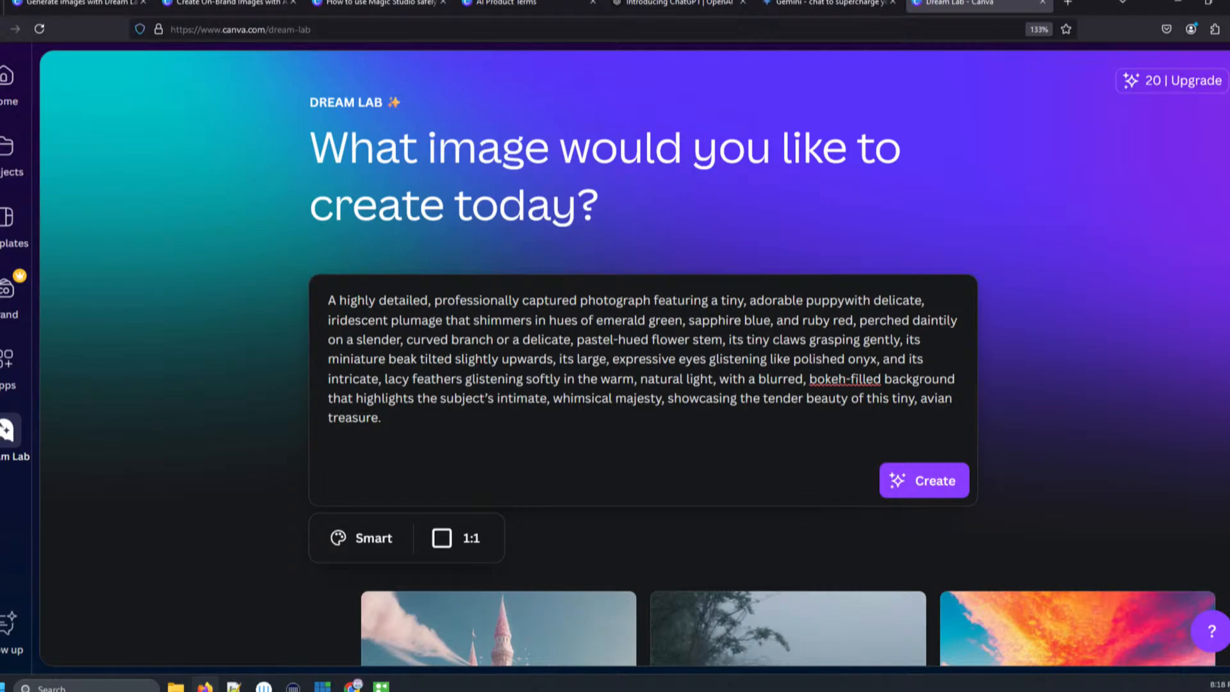
text(black)
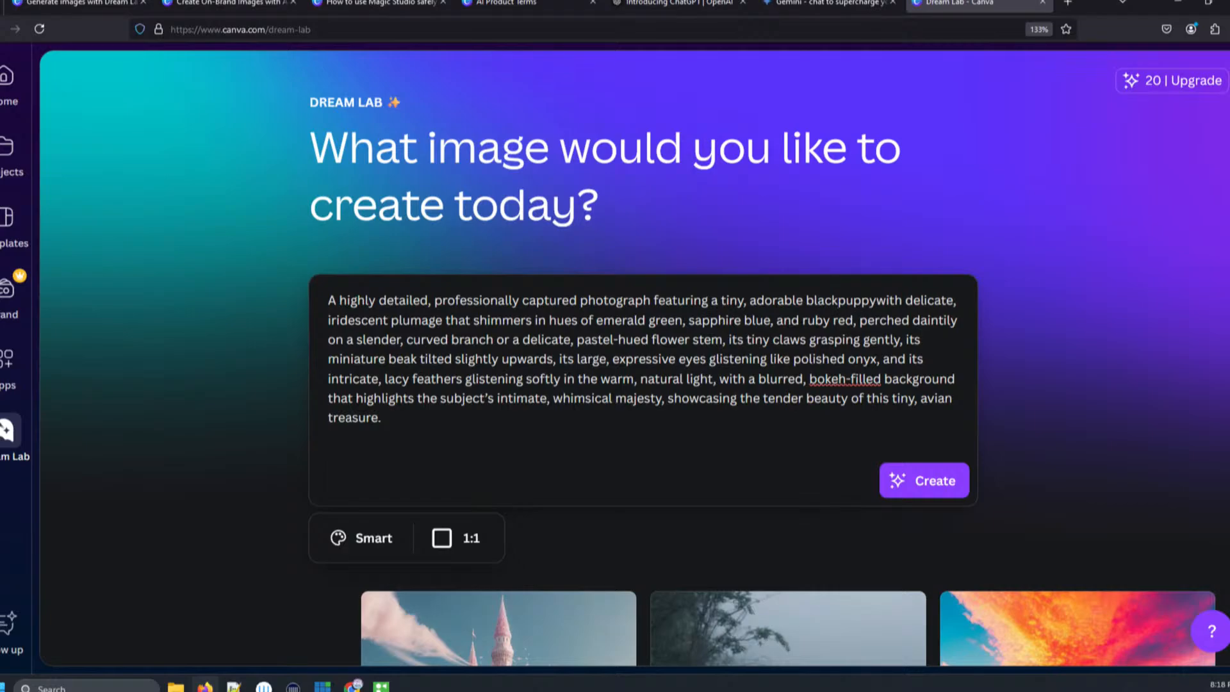
text( & white)
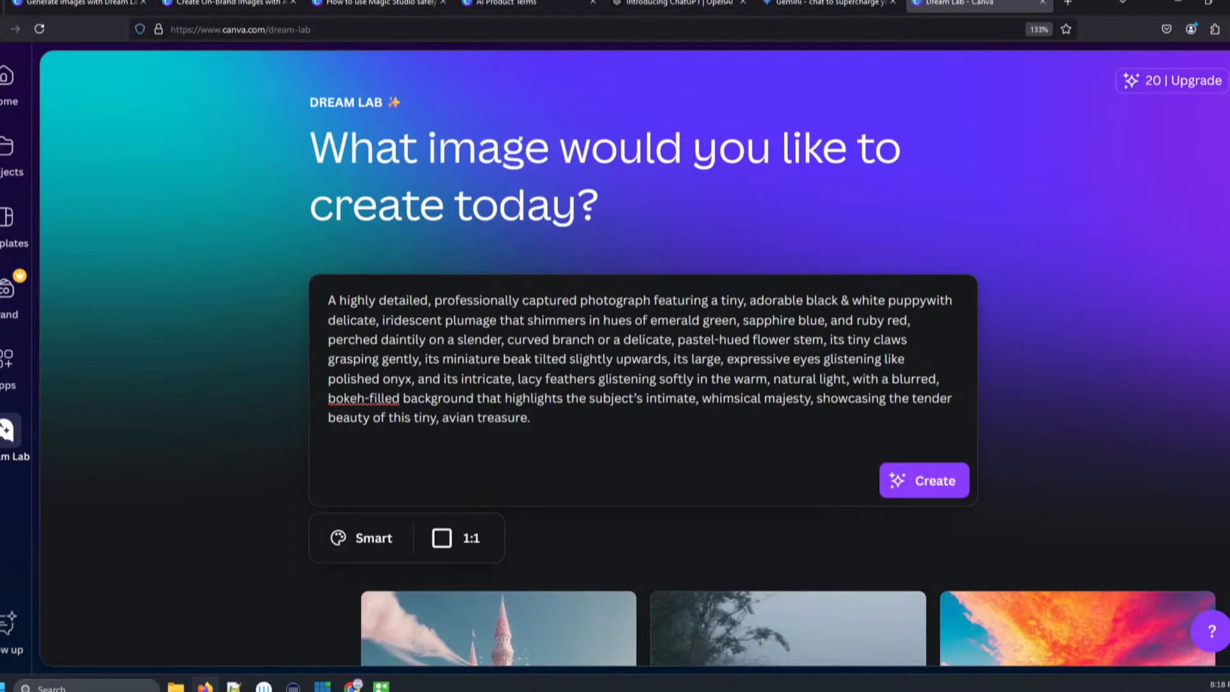
- Replace the plumage, branch and beak description after 'puppy with' with 'a red collar'
click(929, 301)
drag(327, 321, 666, 357)
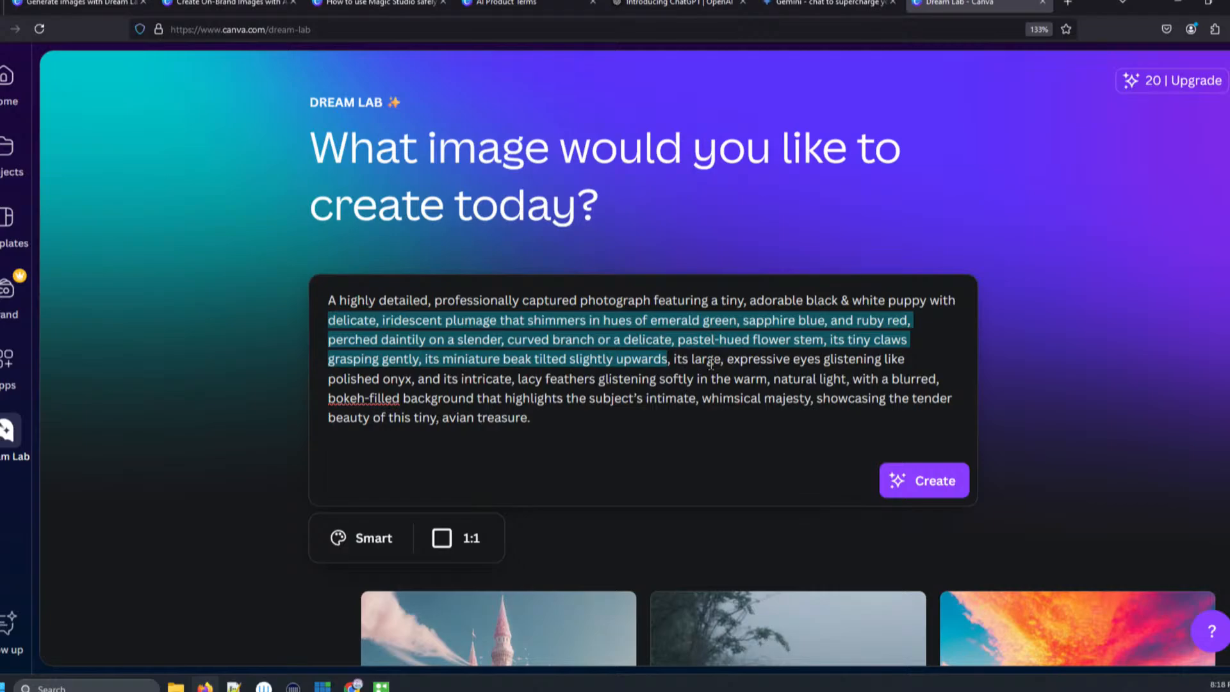
text(a re)
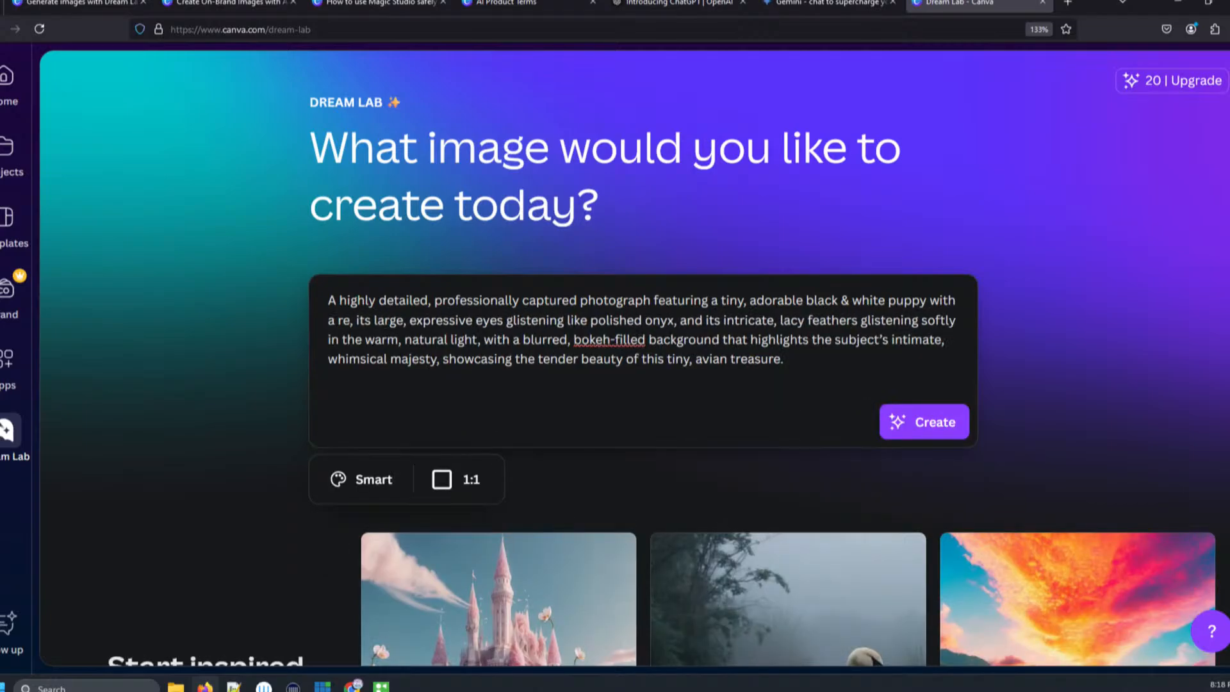
text(d )
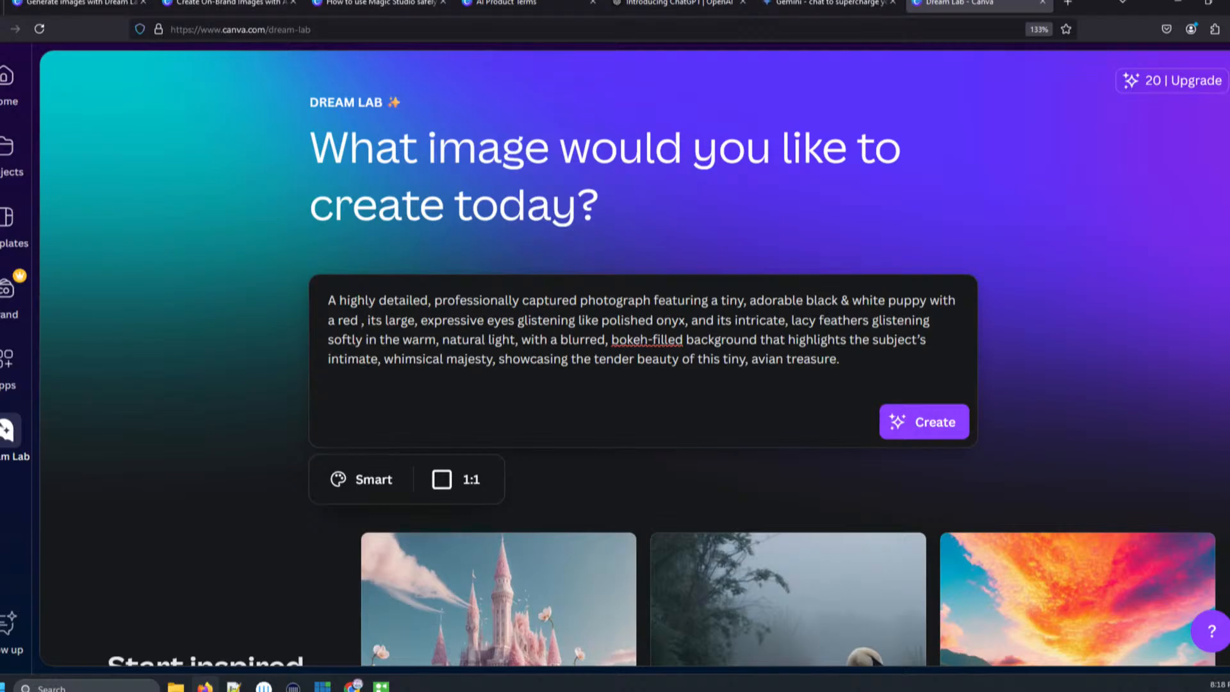
text(collar)
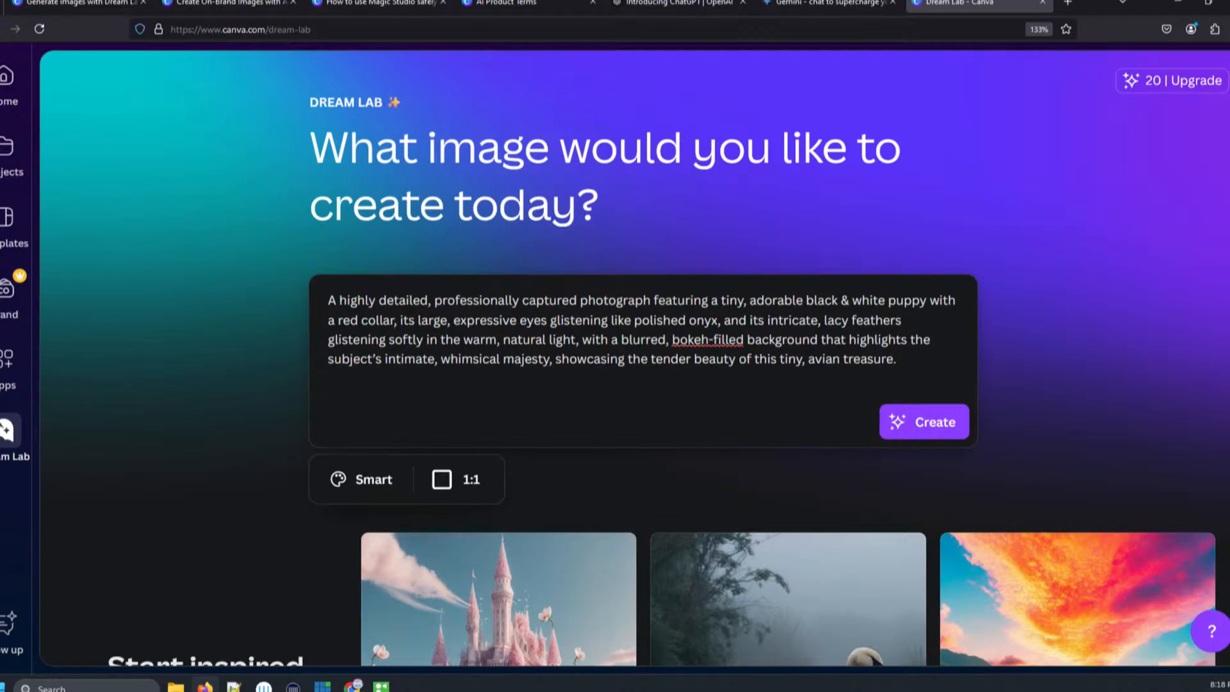
- Remove the word 'its' before 'large, expressive eyes' in the prompt
click(414, 320)
key(BackSpace)
key(BackSpace)
key(BackSpace)
key(BackSpace)
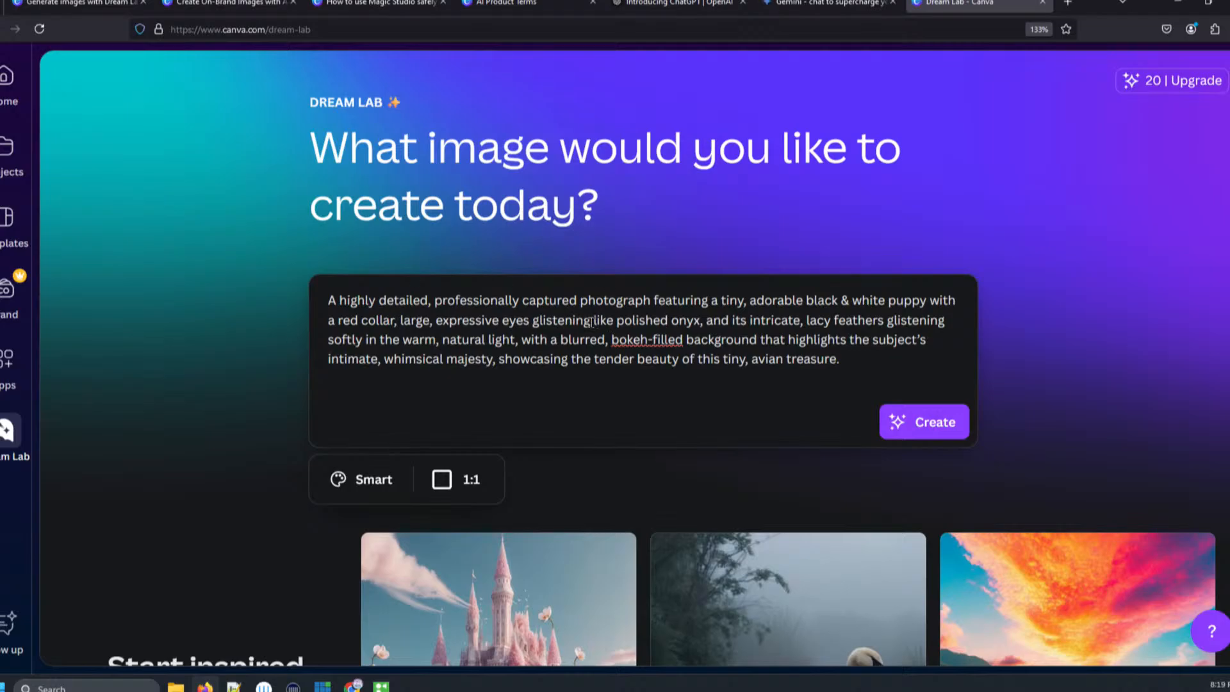
- Delete the text from 'glistening like polished onyx' through 'softly' after 'expressive eyes'
drag(593, 321, 941, 320)
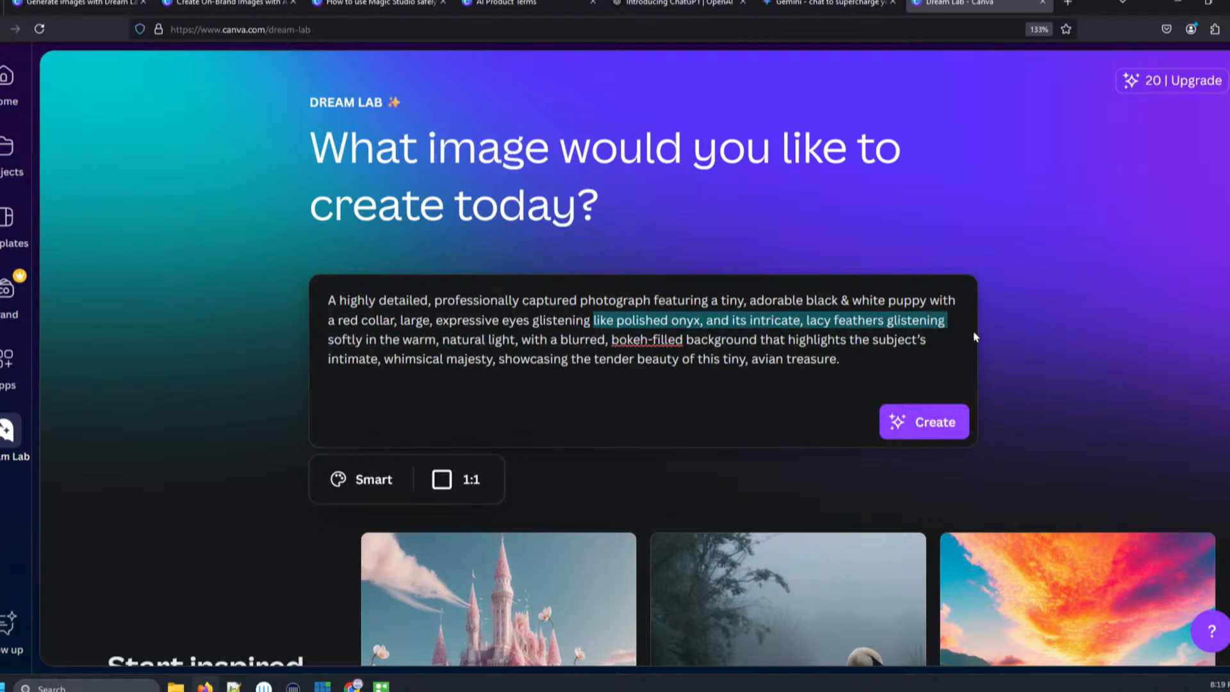
key(BackSpace)
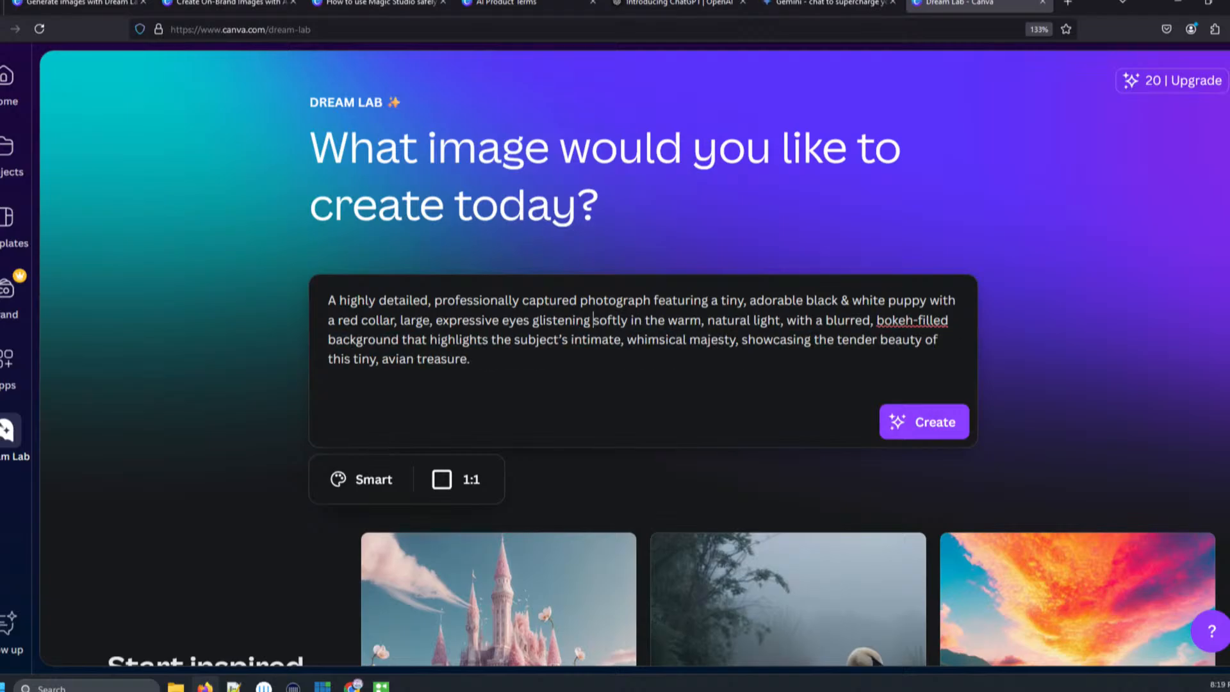
key(BackSpace)
key(BackSpace)
key(BackSpace)
key(BackSpace)
key(BackSpace)
key(BackSpace)
key(BackSpace)
key(BackSpace)
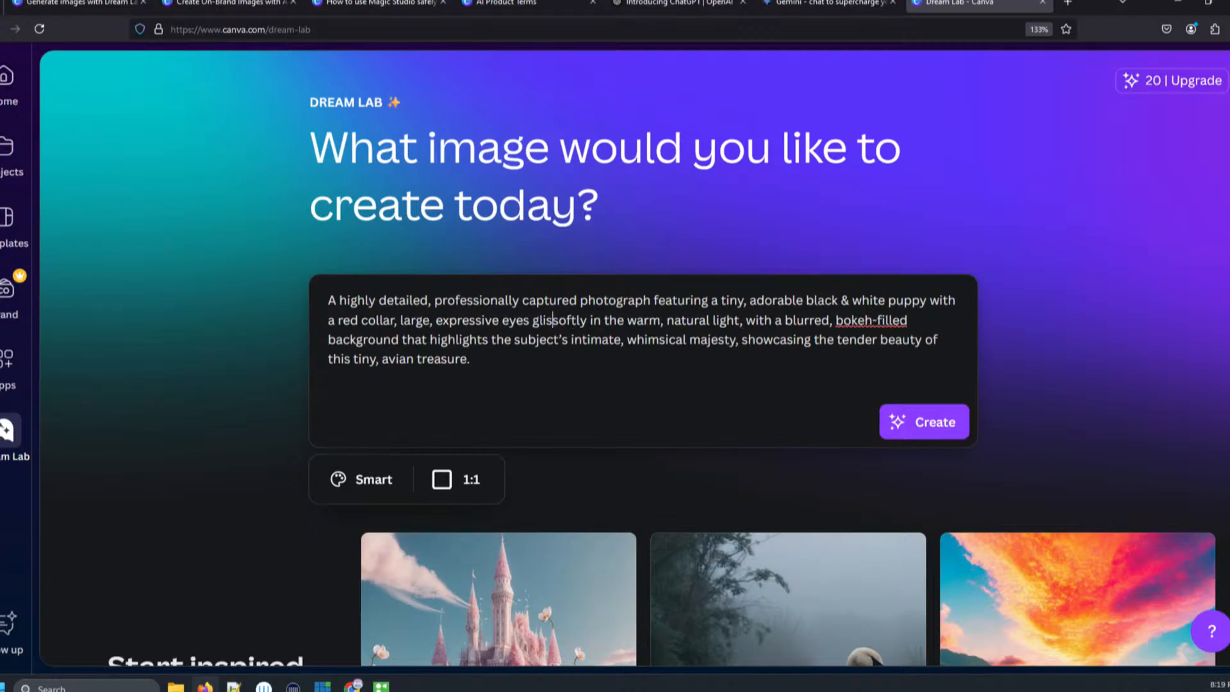
key(BackSpace)
key(BackSpace)
key(BackSpace)
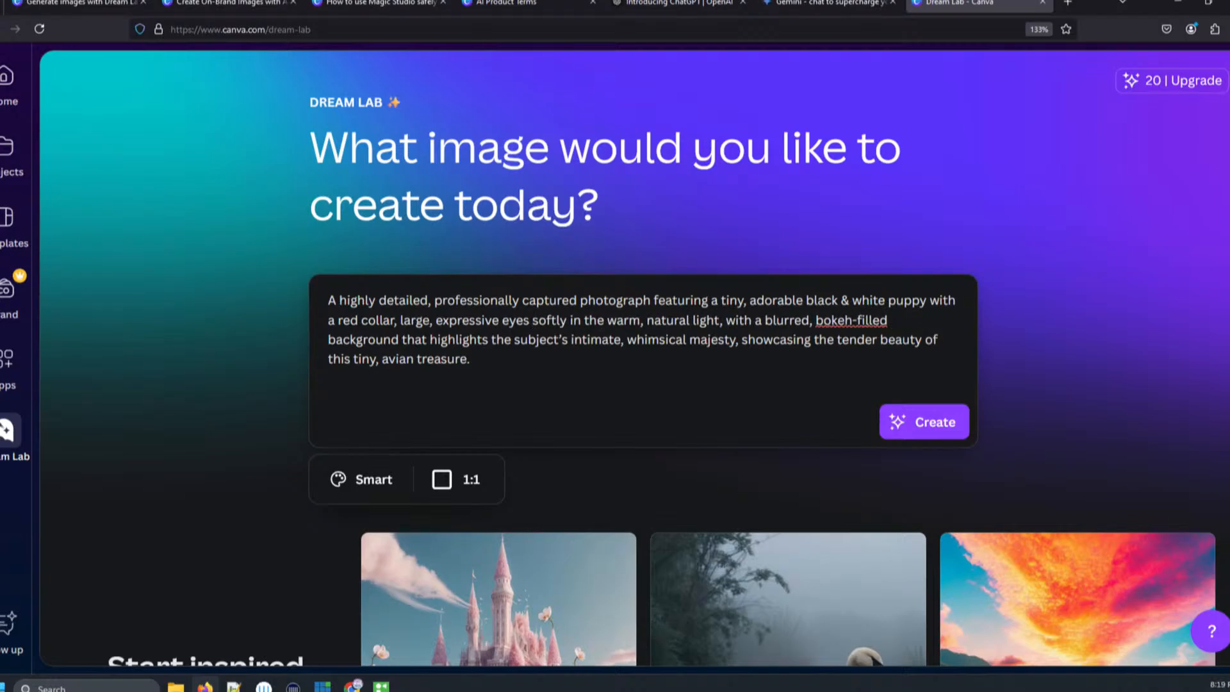
key(Delete)
key(Delete)
key(Delete)
key(Delete)
key(Delete)
key(Delete)
key(Delete)
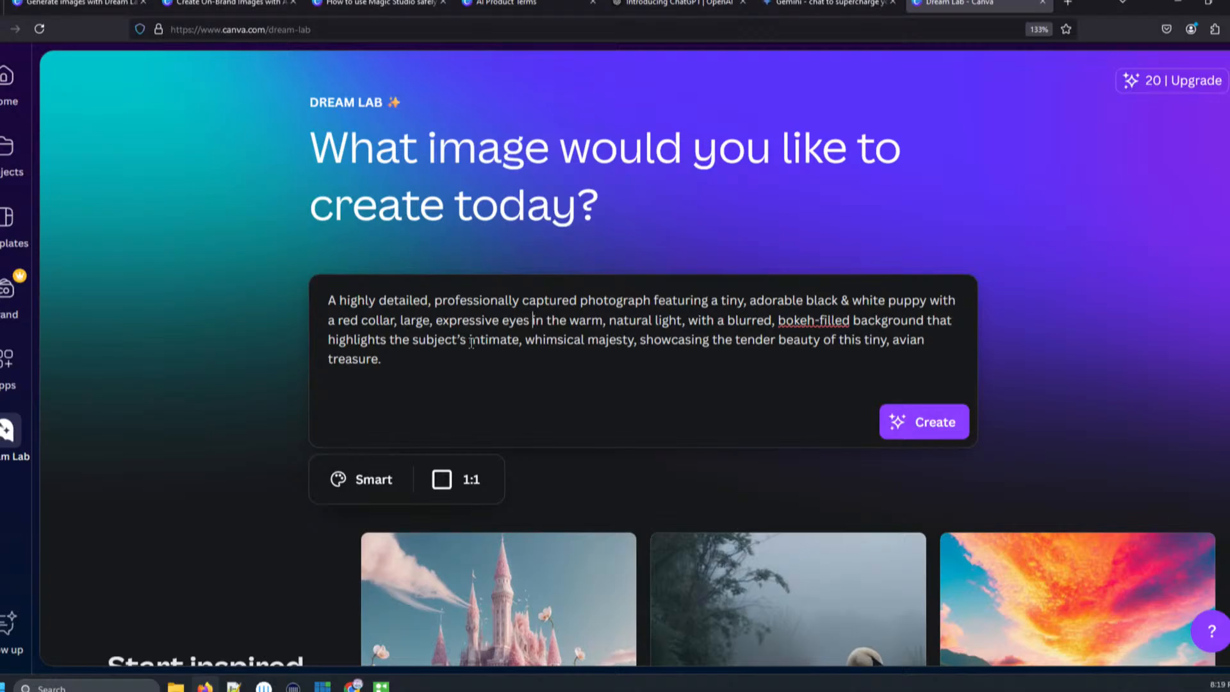
- Replace 'intimate' with 'cuteness' and change the prompt's ending to 'this young dog.'
drag(471, 342, 515, 344)
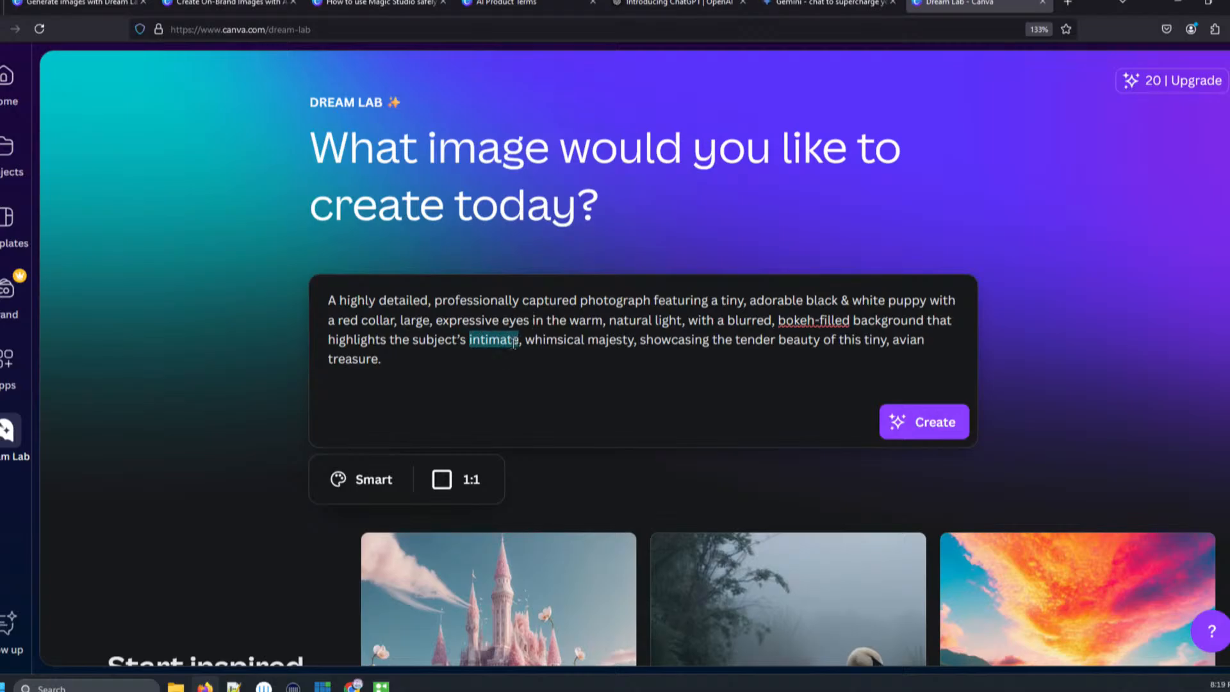
text(cuteness)
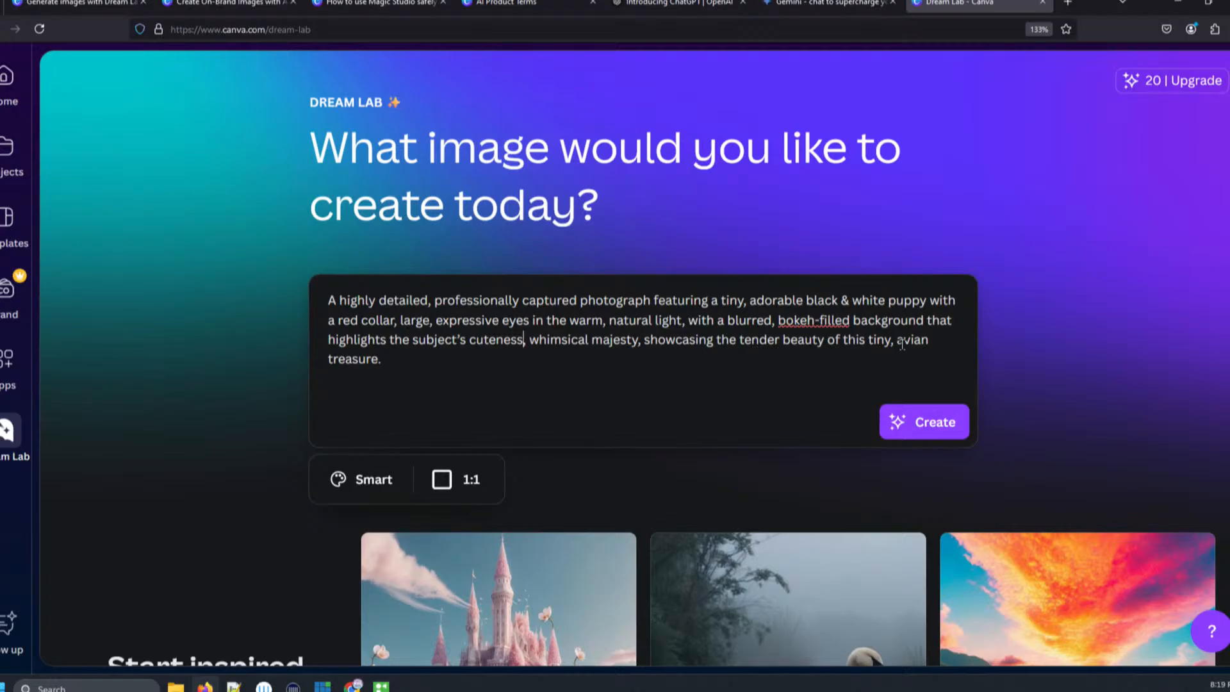
drag(897, 341, 955, 354)
key(BackSpace)
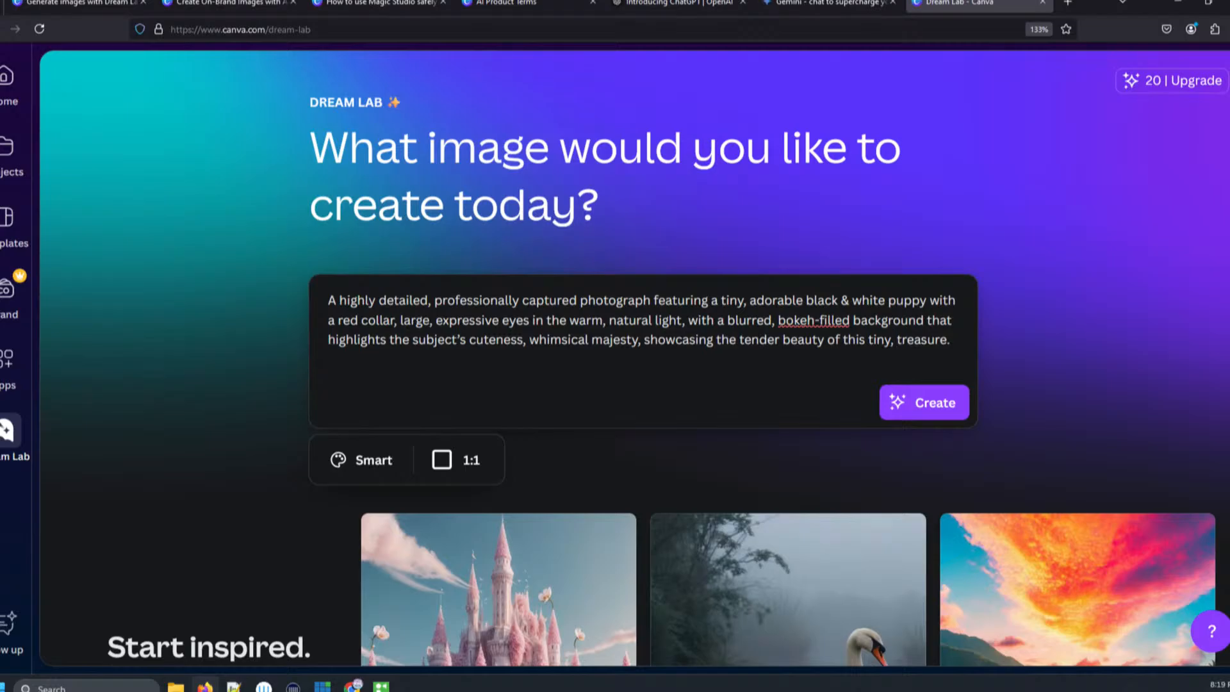
key(BackSpace)
key(BackSpace)
text(dog)
key(Delete)
key(Delete)
key(Delete)
key(Delete)
key(Delete)
key(Delete)
key(Delete)
key(BackSpace)
key(BackSpace)
key(BackSpace)
key(BackSpace)
text(ty)
key(BackSpace)
key(BackSpace)
text(young)
- Set the image style to Stock Photo
click(340, 462)
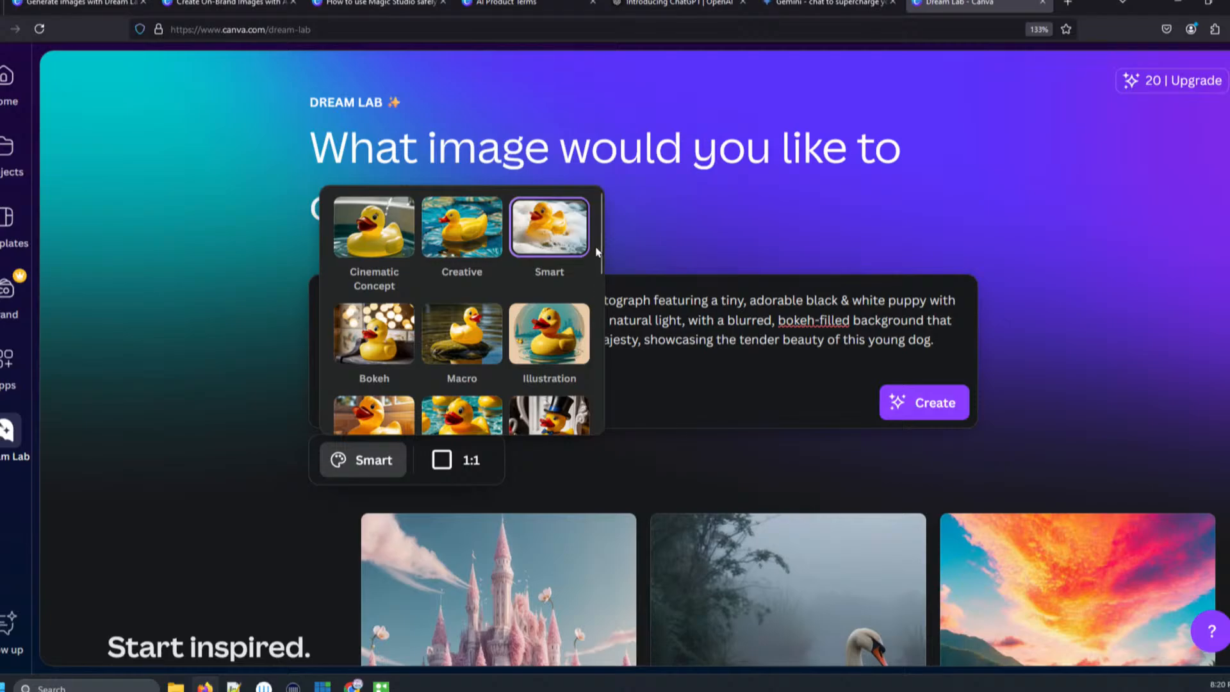
scroll(596, 257, down, 1)
mouse_move(597, 264)
mouse_down()
mouse_move(577, 303)
mouse_move(591, 370)
mouse_move(581, 408)
mouse_move(604, 251)
mouse_up()
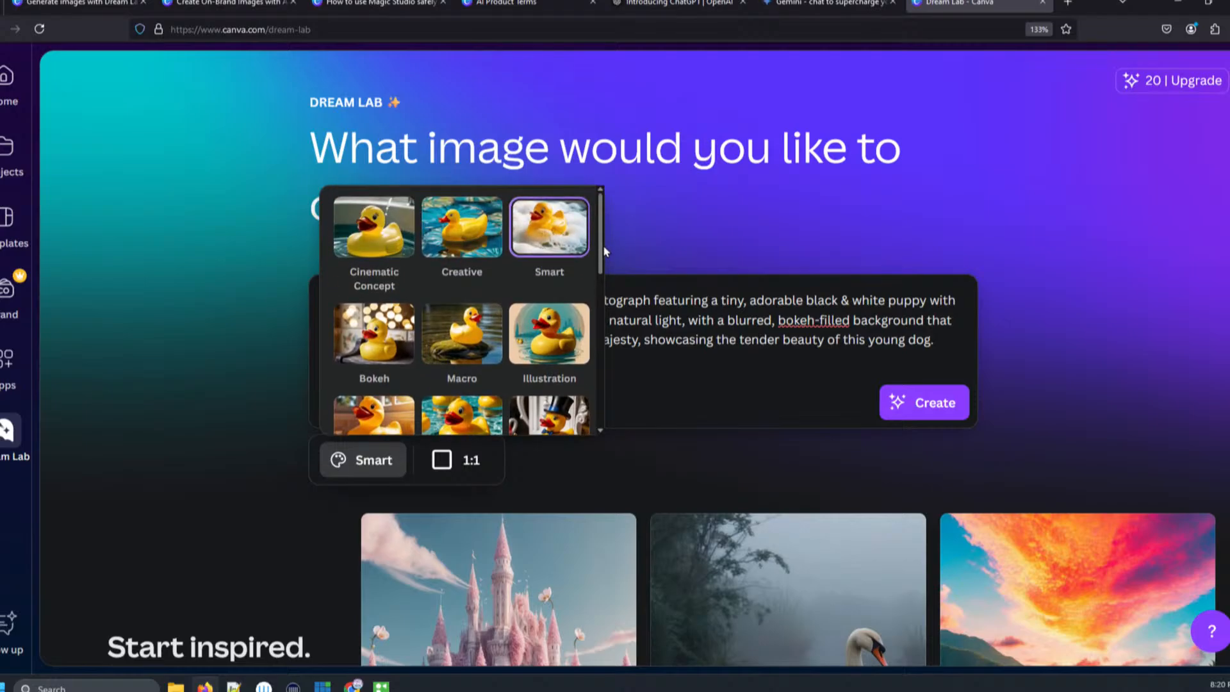
drag(604, 250, 585, 330)
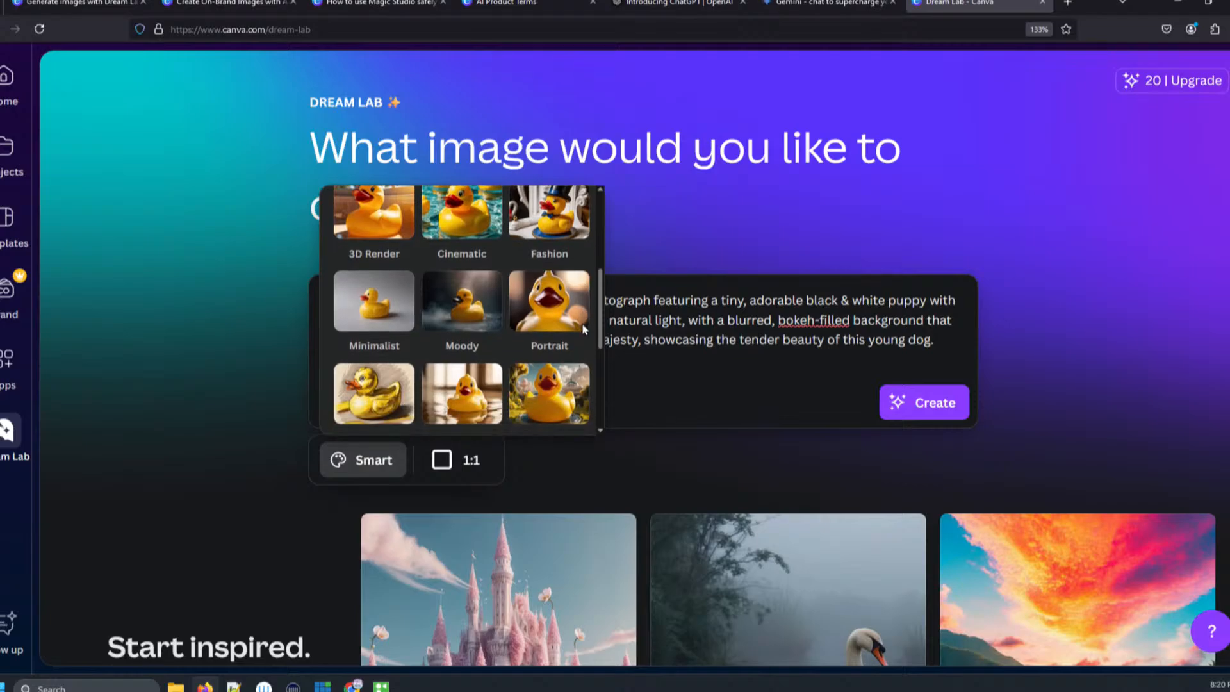
scroll(584, 330, down, 2)
click(471, 329)
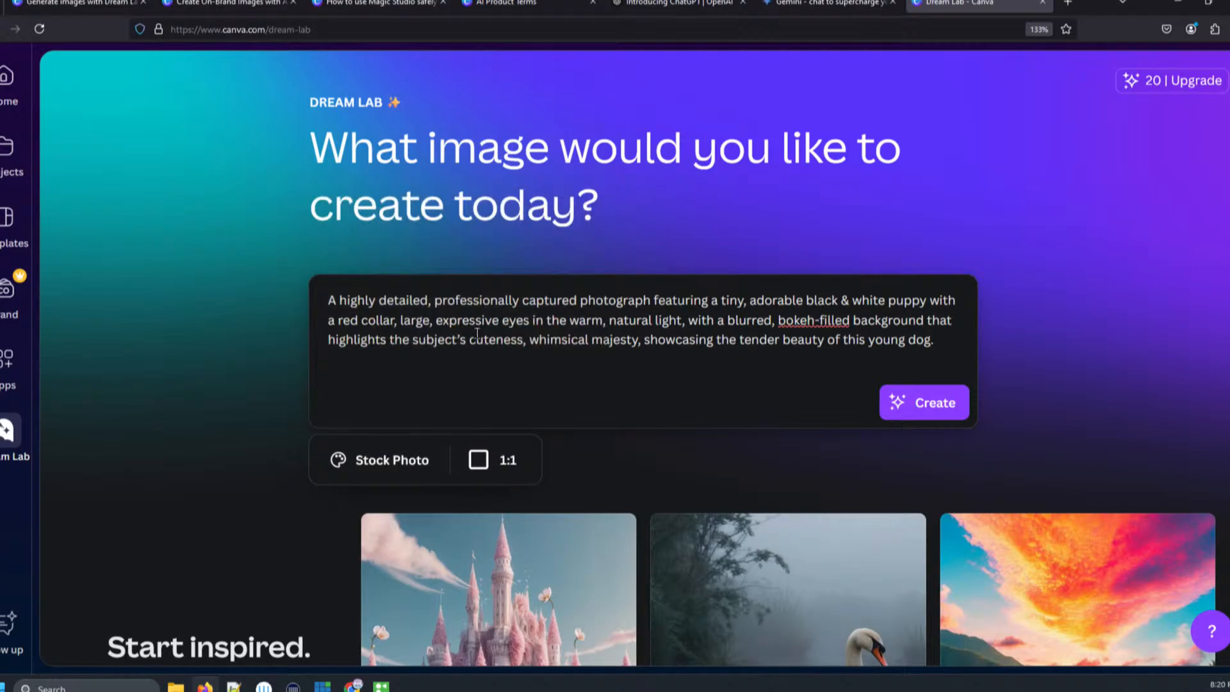
- Set the aspect ratio to 4:3 and generate images from the prompt
click(478, 460)
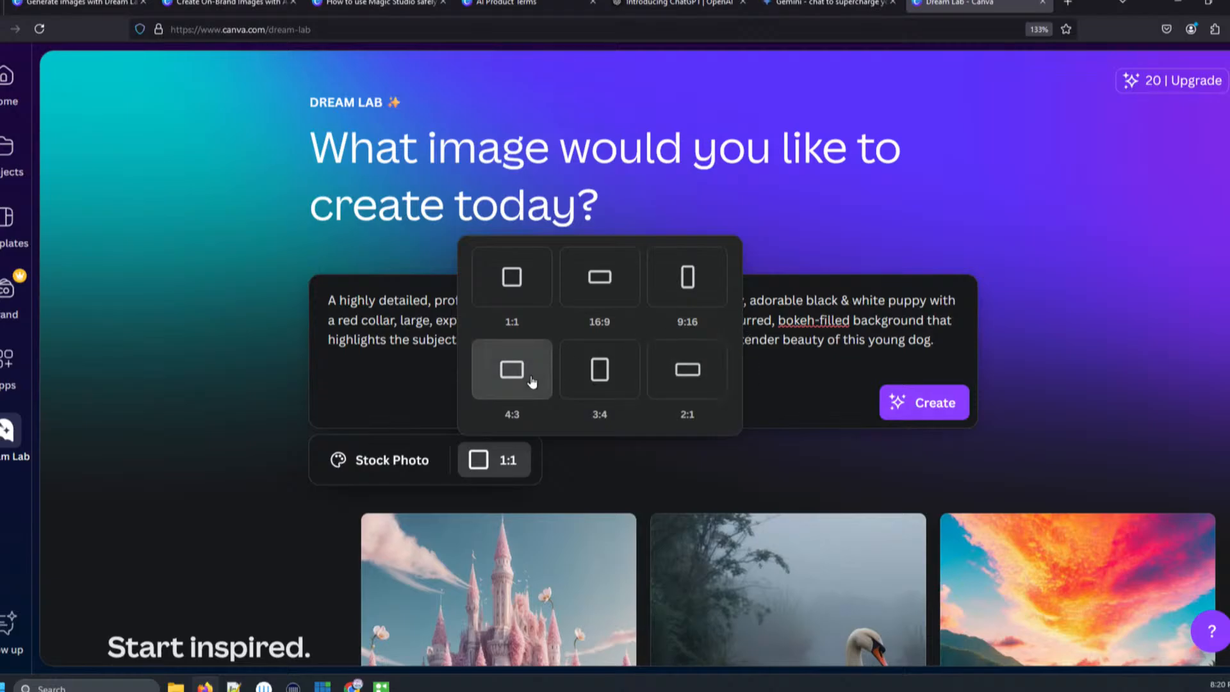
click(512, 379)
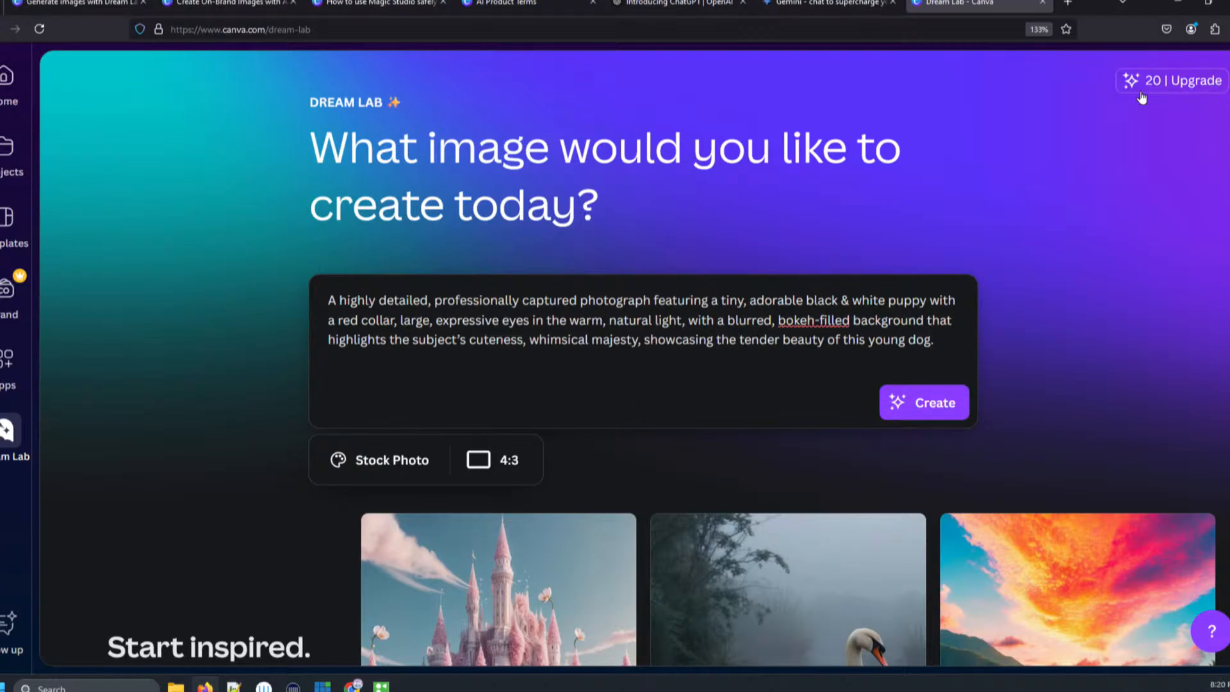
click(925, 412)
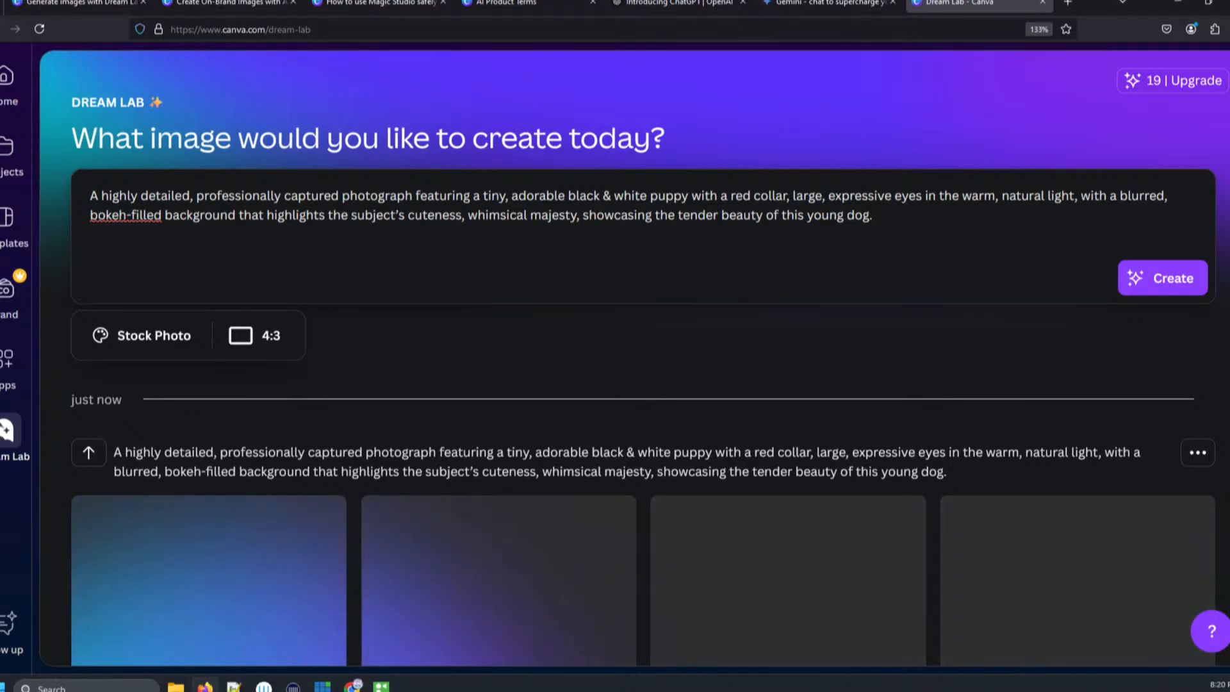
- Open the fourth generated puppy image in the editor, staying in the browser instead of the Canva app
scroll(1226, 415, down, 3)
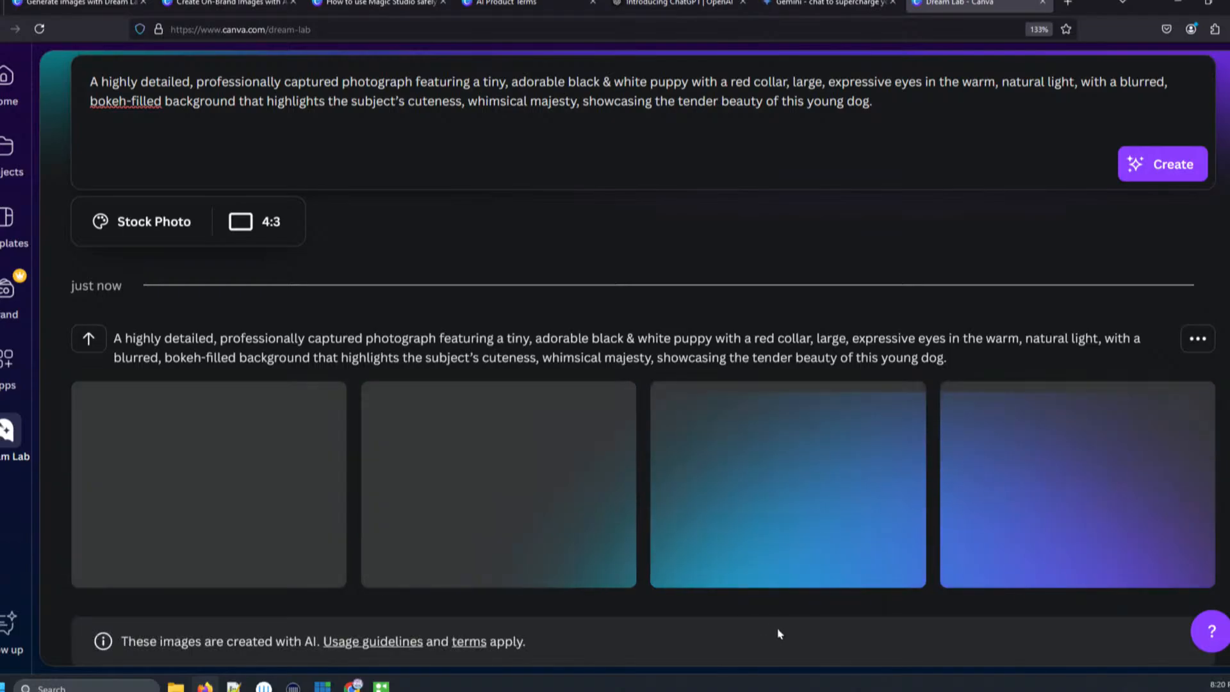
mouse_move(304, 516)
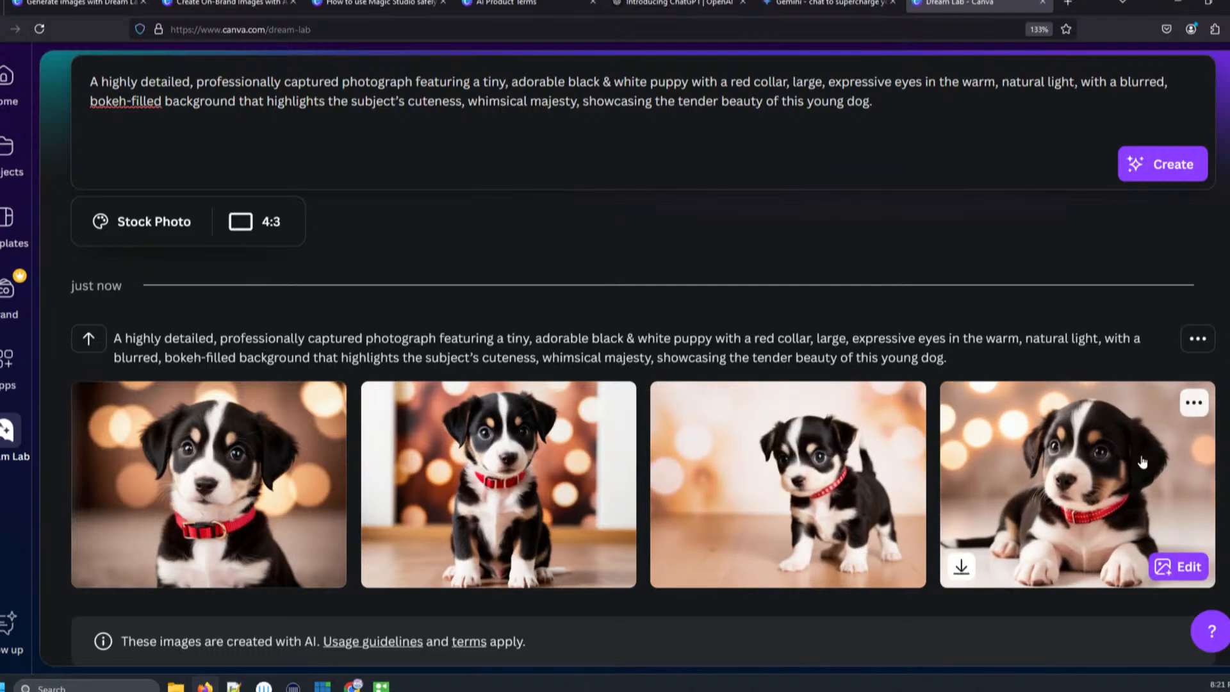
click(1194, 405)
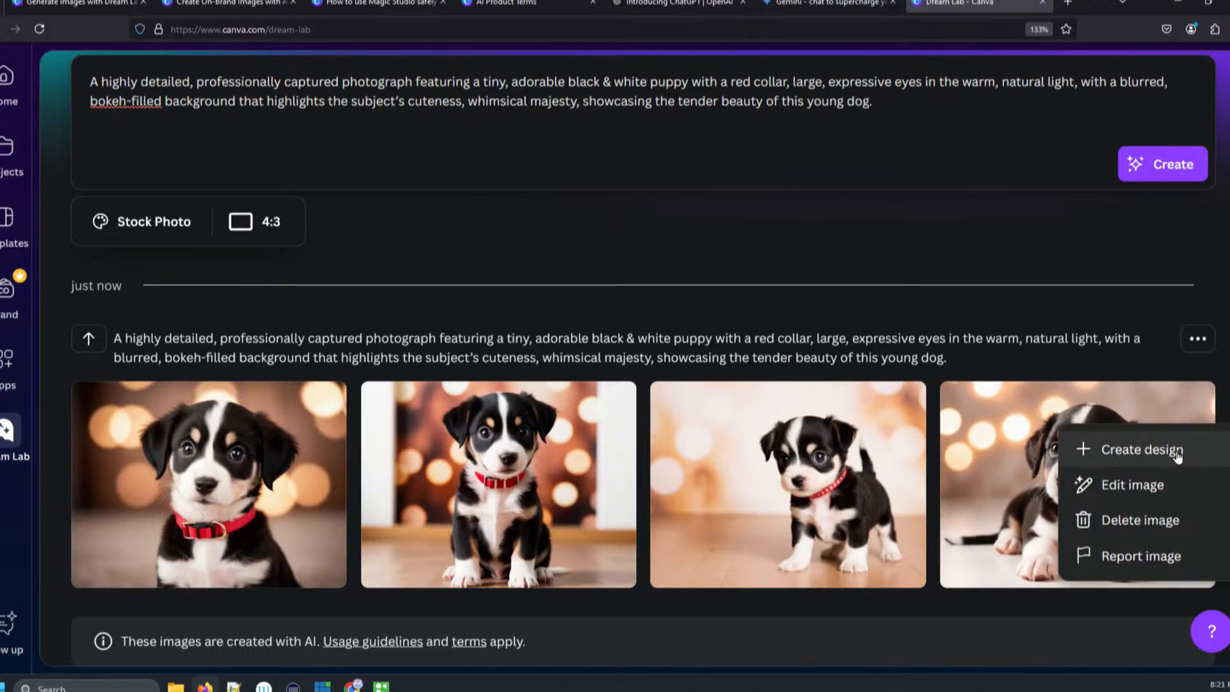
click(1014, 236)
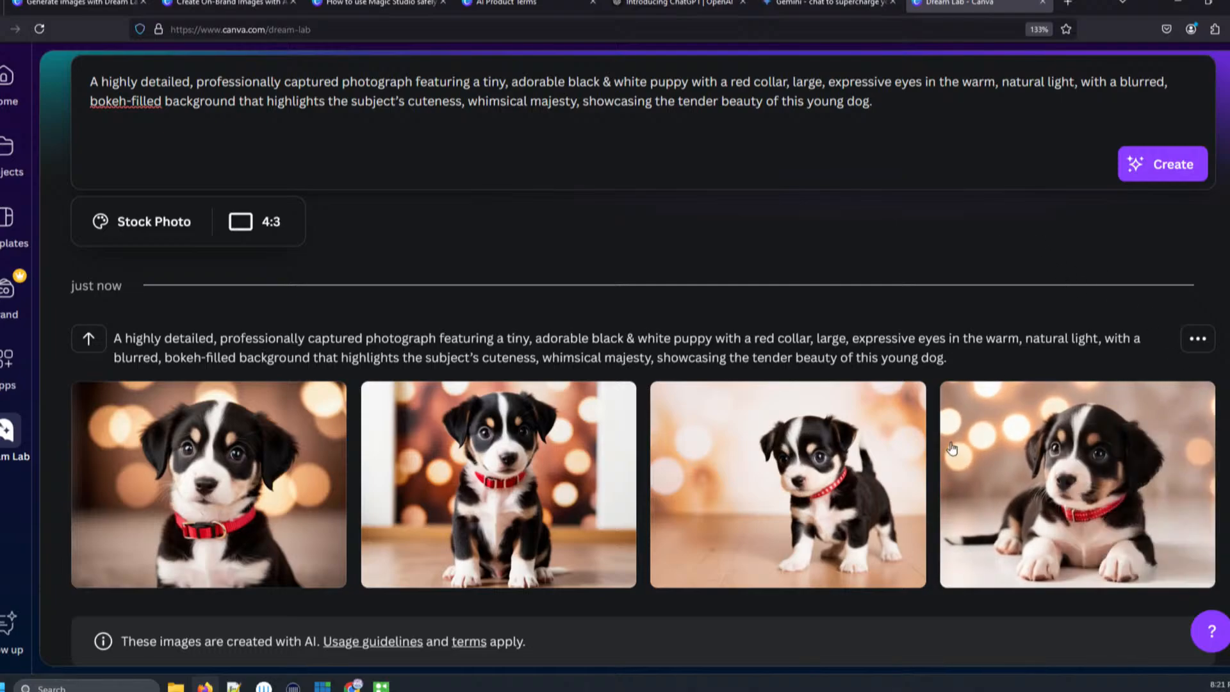
mouse_move(963, 573)
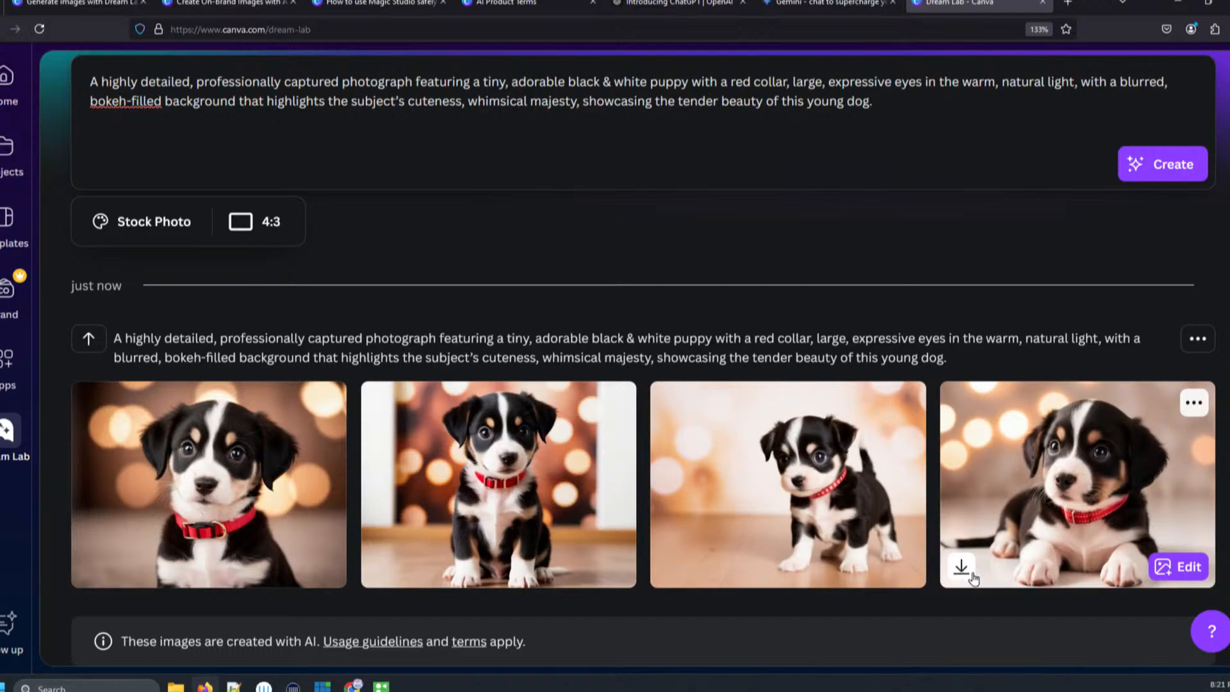
click(1187, 572)
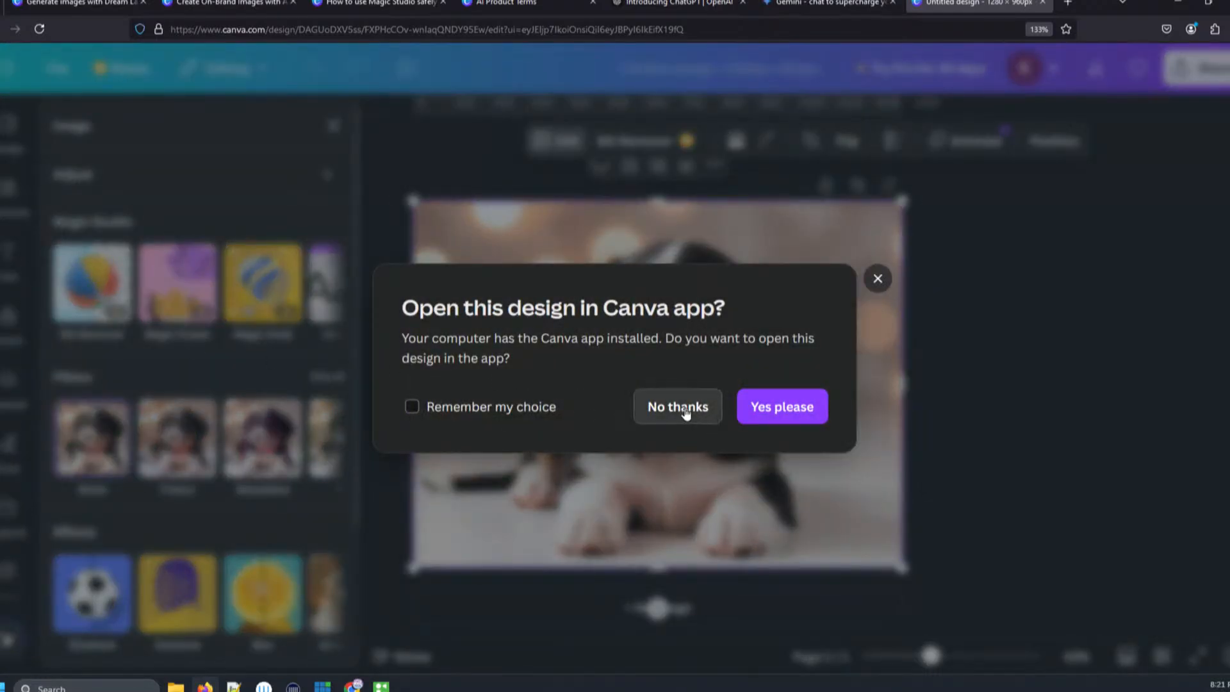
click(682, 413)
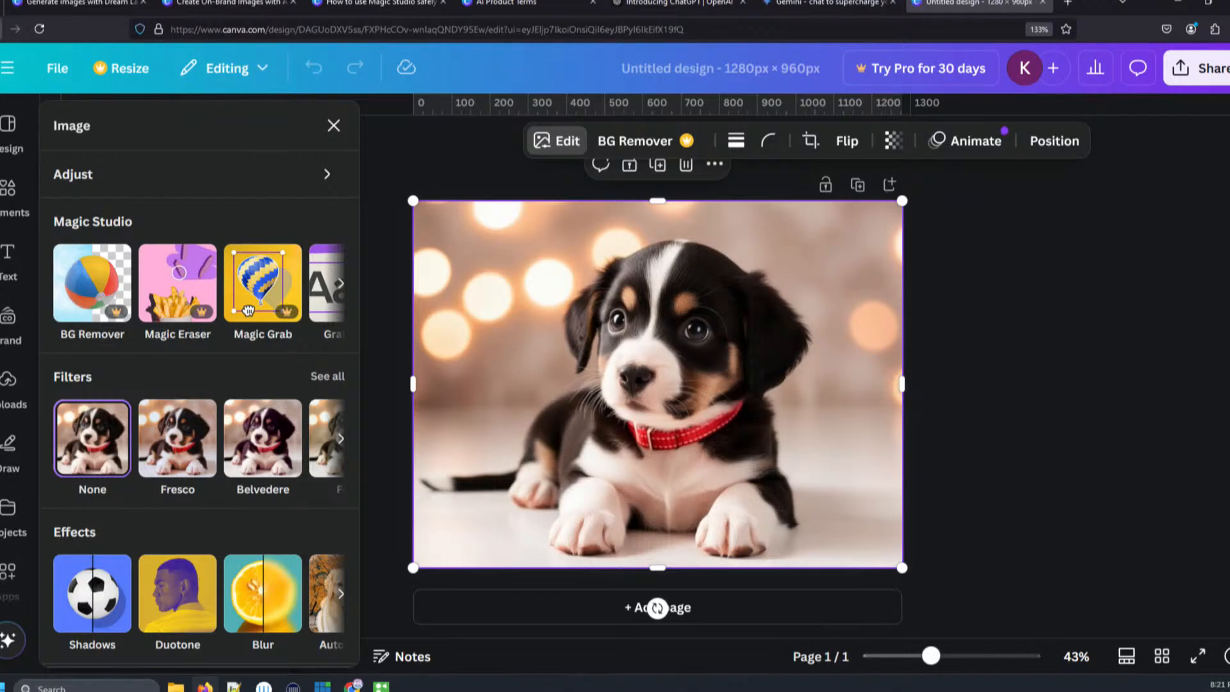
- Return to Dream Lab by way of the Canva home page
click(1, 3)
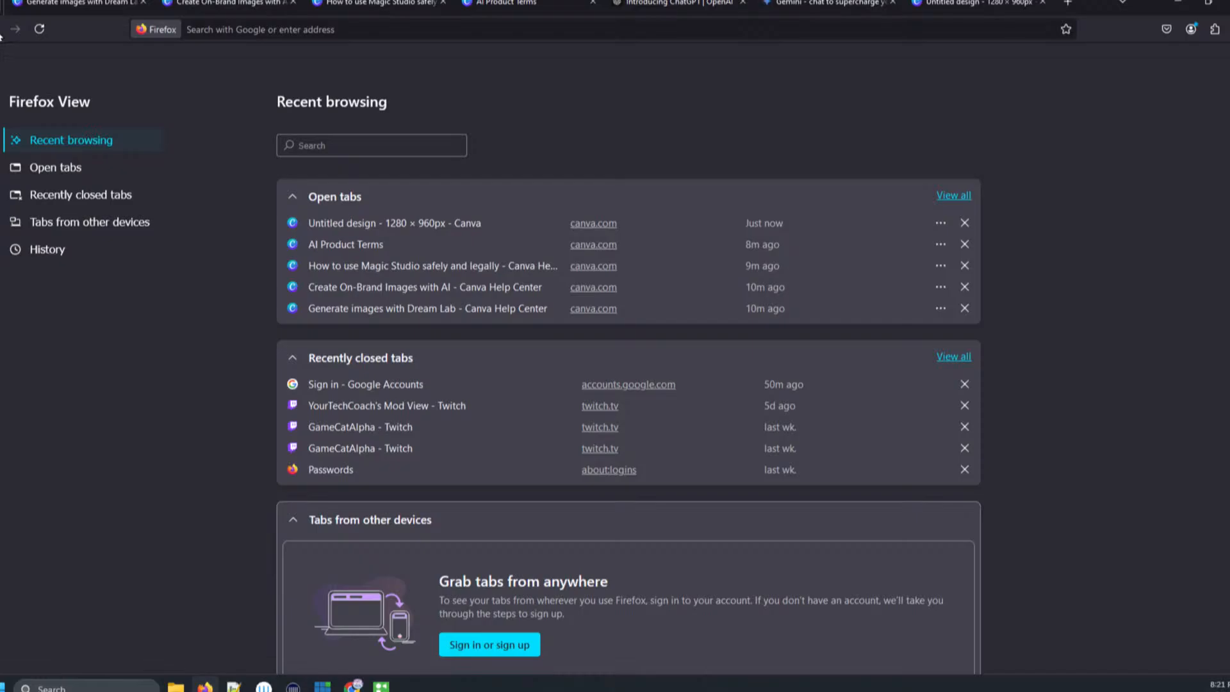
click(937, 6)
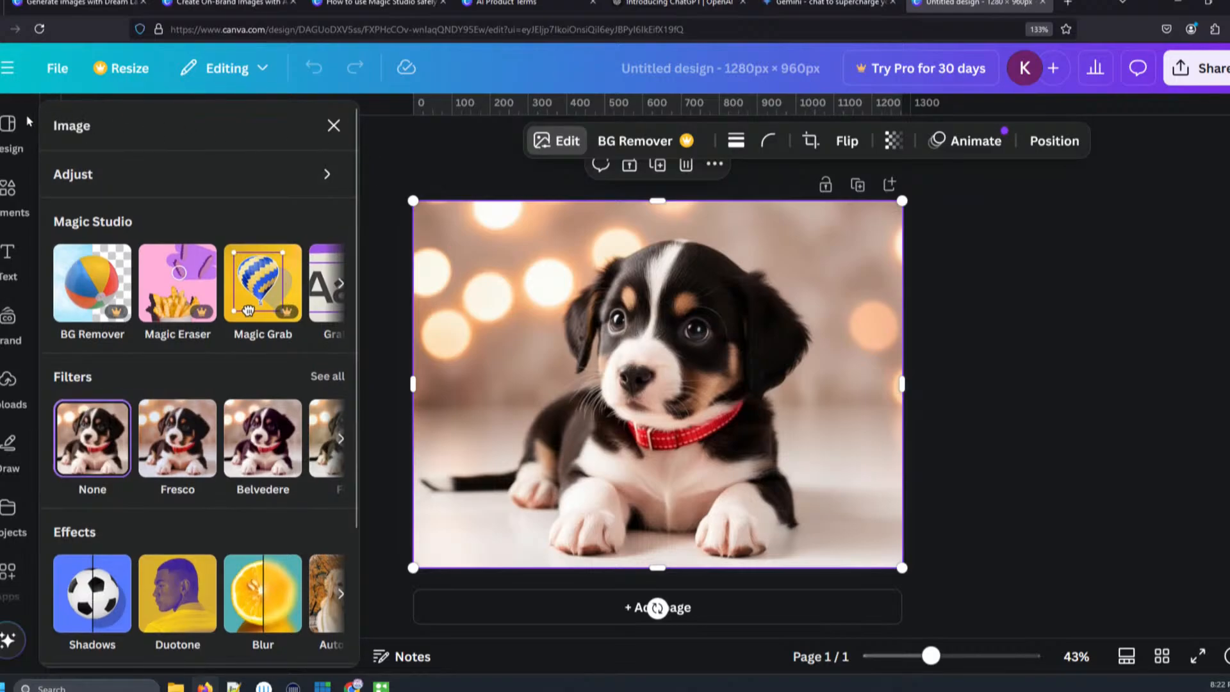
click(6, 72)
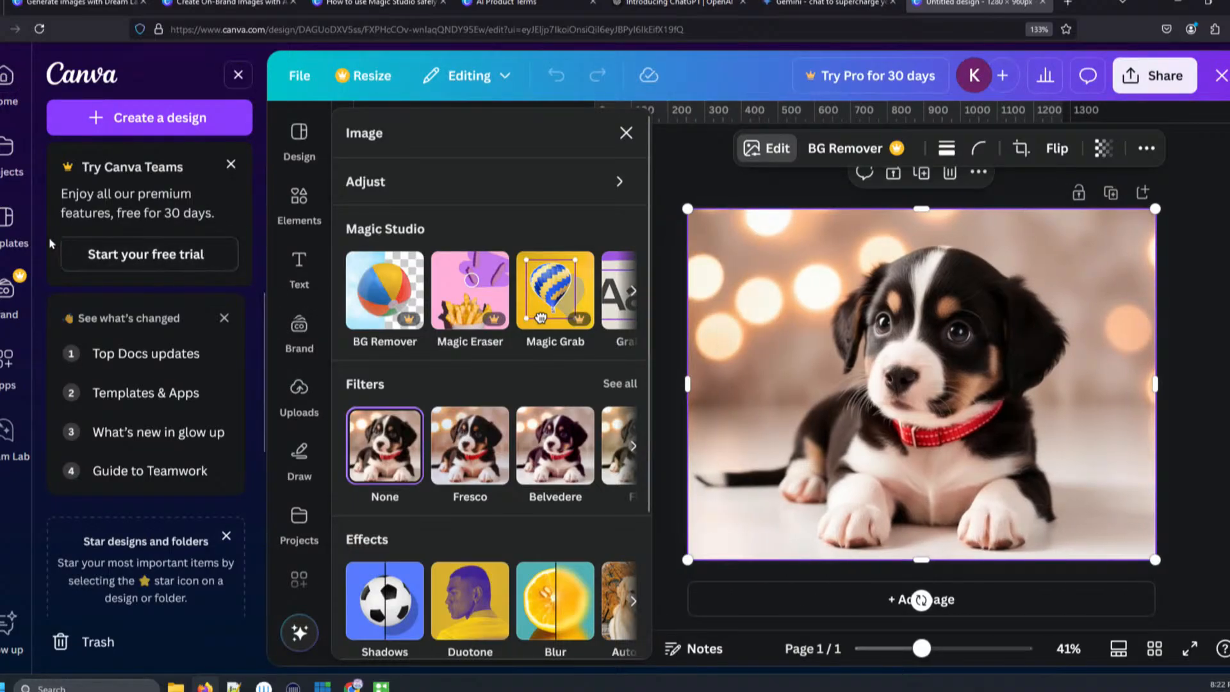
click(8, 89)
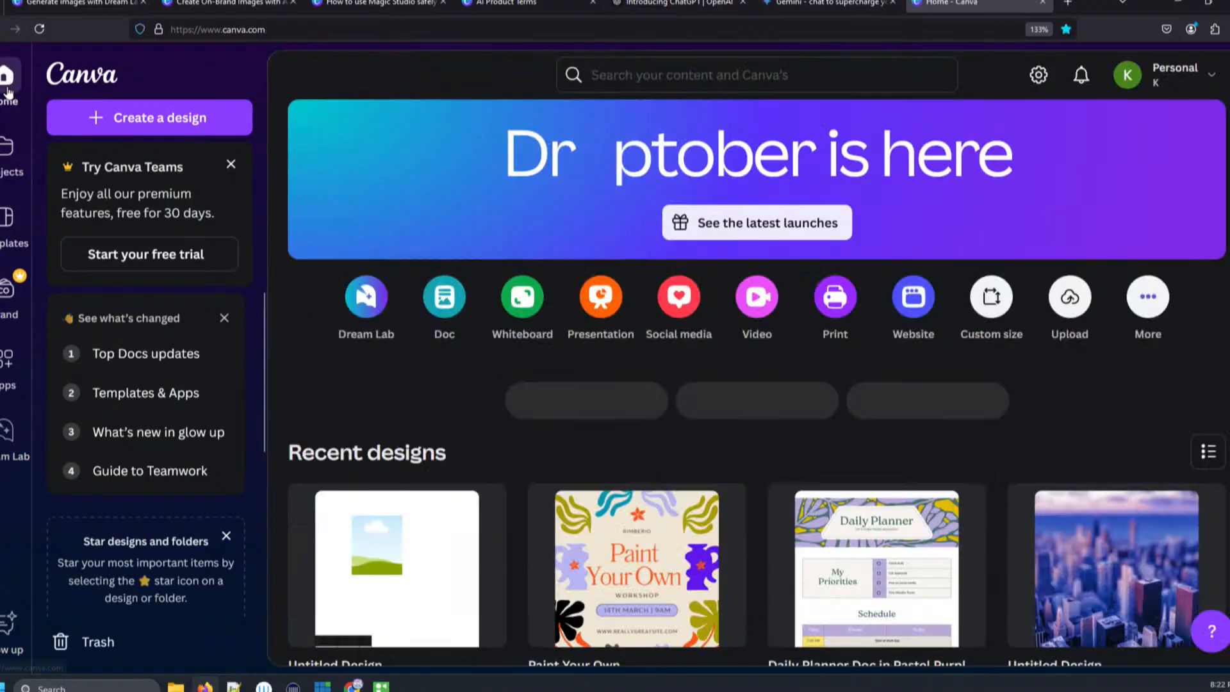
click(366, 297)
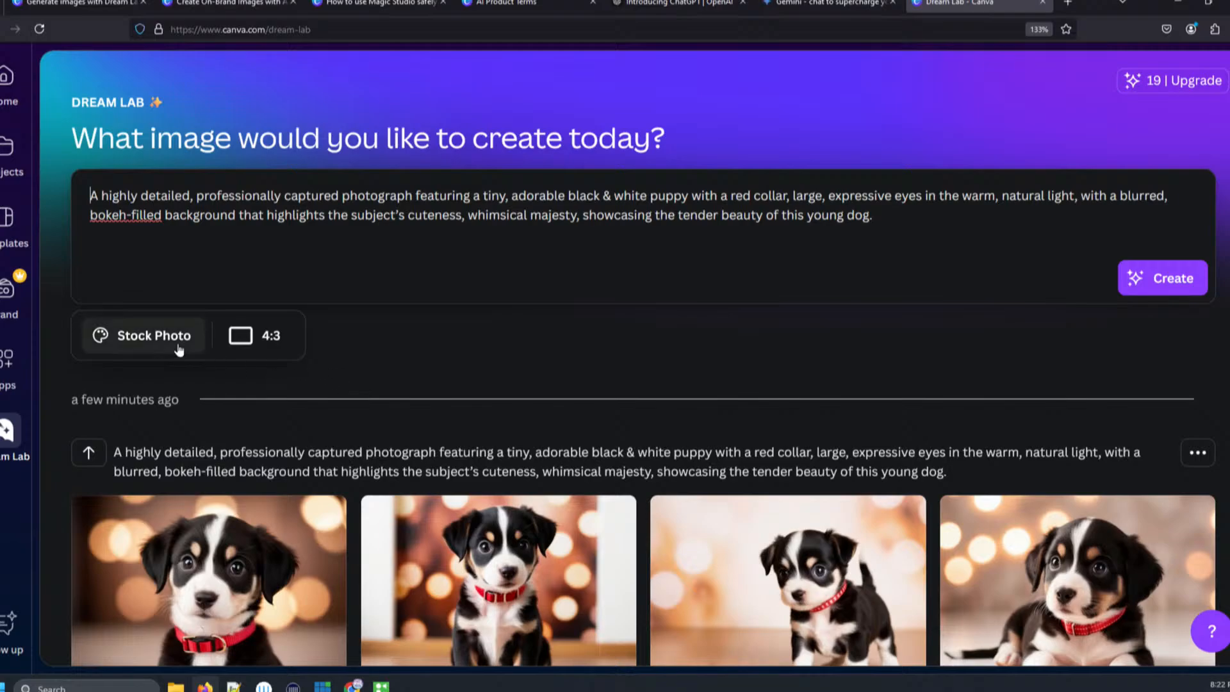
- Switch the style to Pop Art and generate a new set of images
click(157, 344)
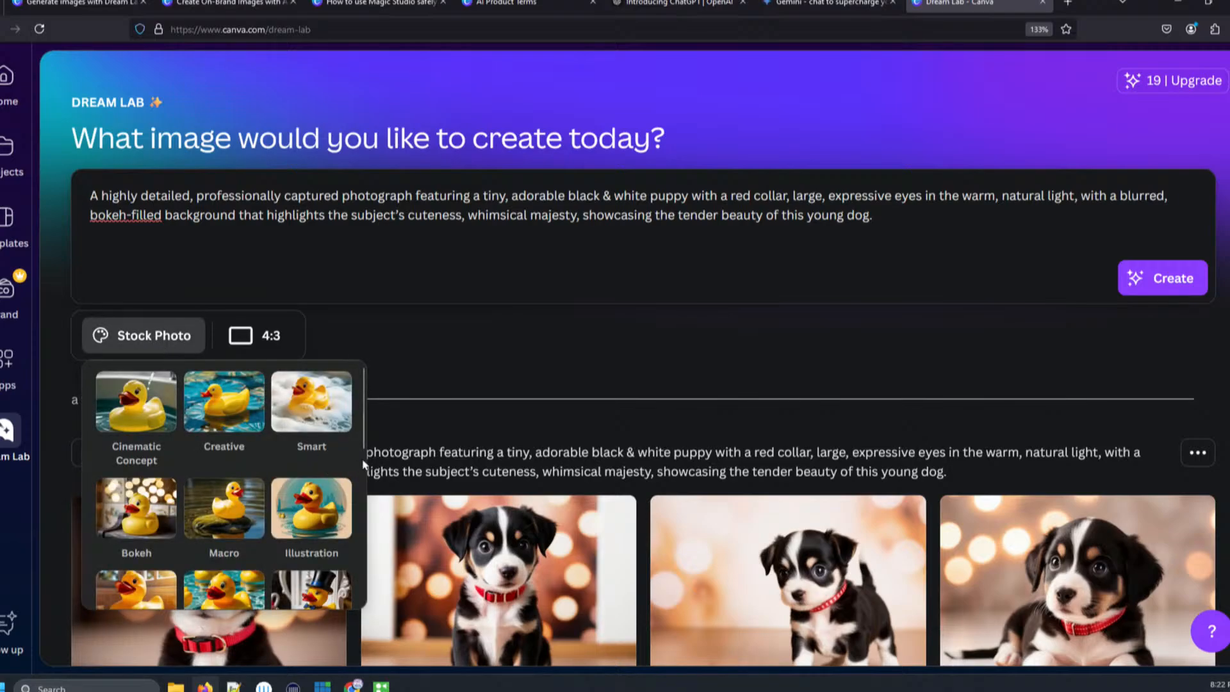
mouse_move(363, 464)
mouse_down()
mouse_move(342, 602)
mouse_move(345, 587)
mouse_up()
mouse_move(357, 558)
mouse_down()
mouse_move(378, 449)
mouse_move(359, 592)
mouse_up()
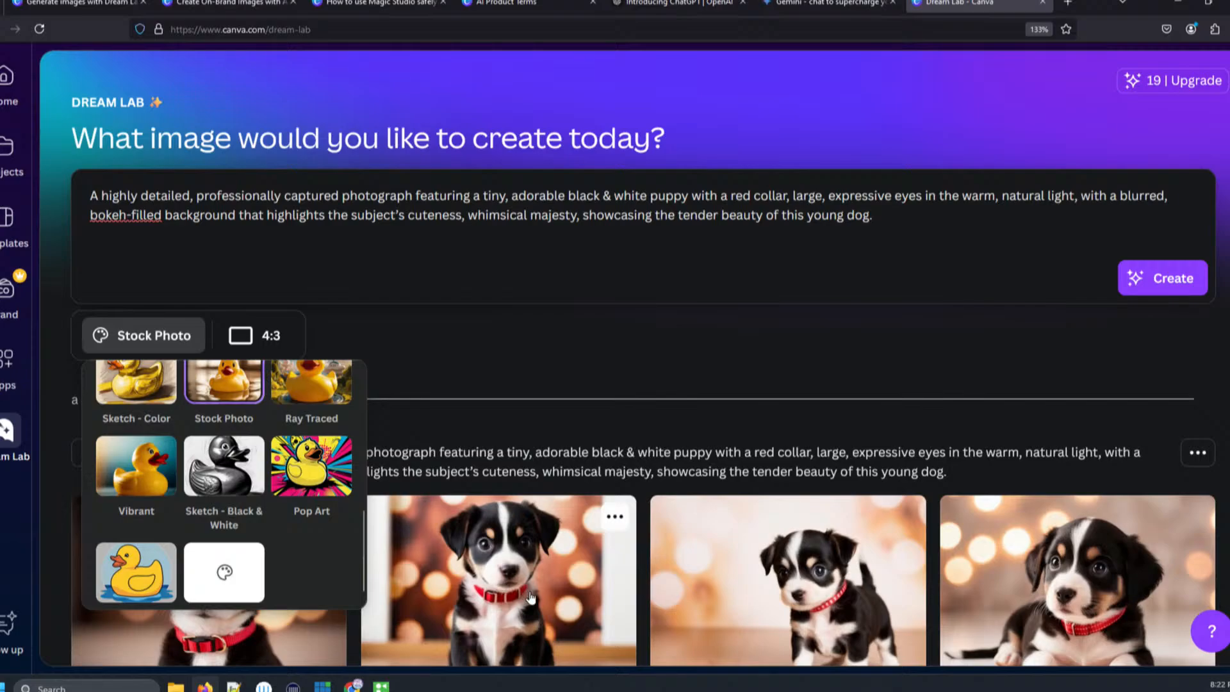
click(312, 477)
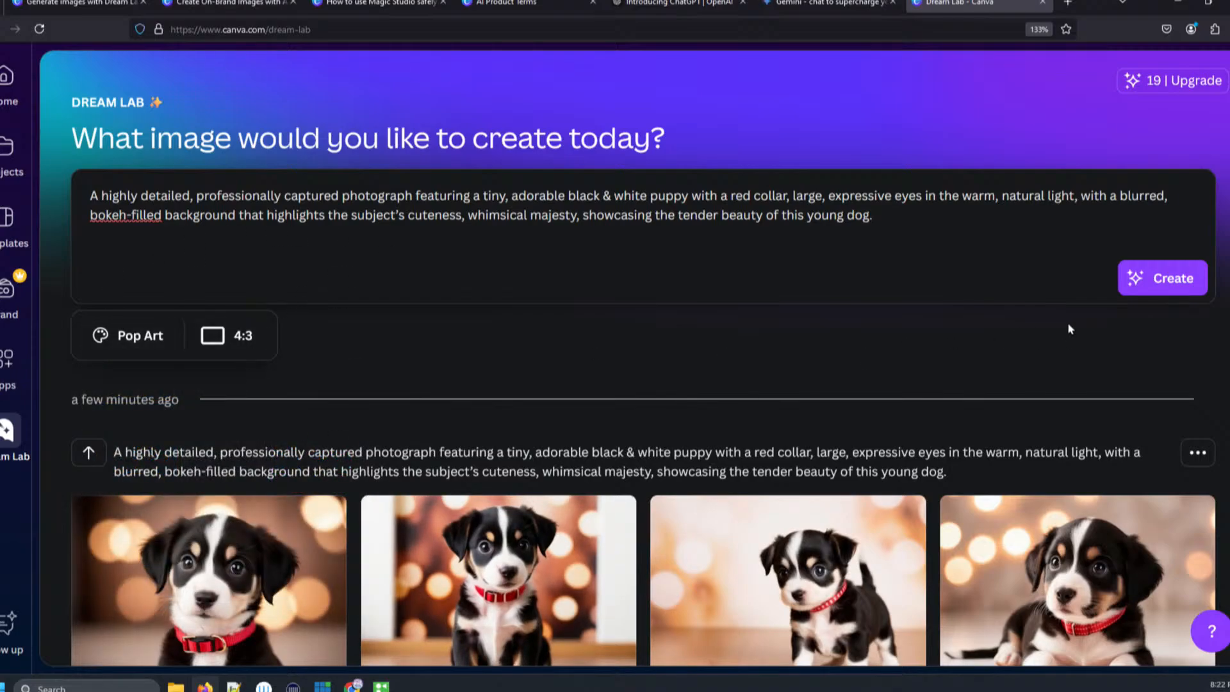
click(1171, 287)
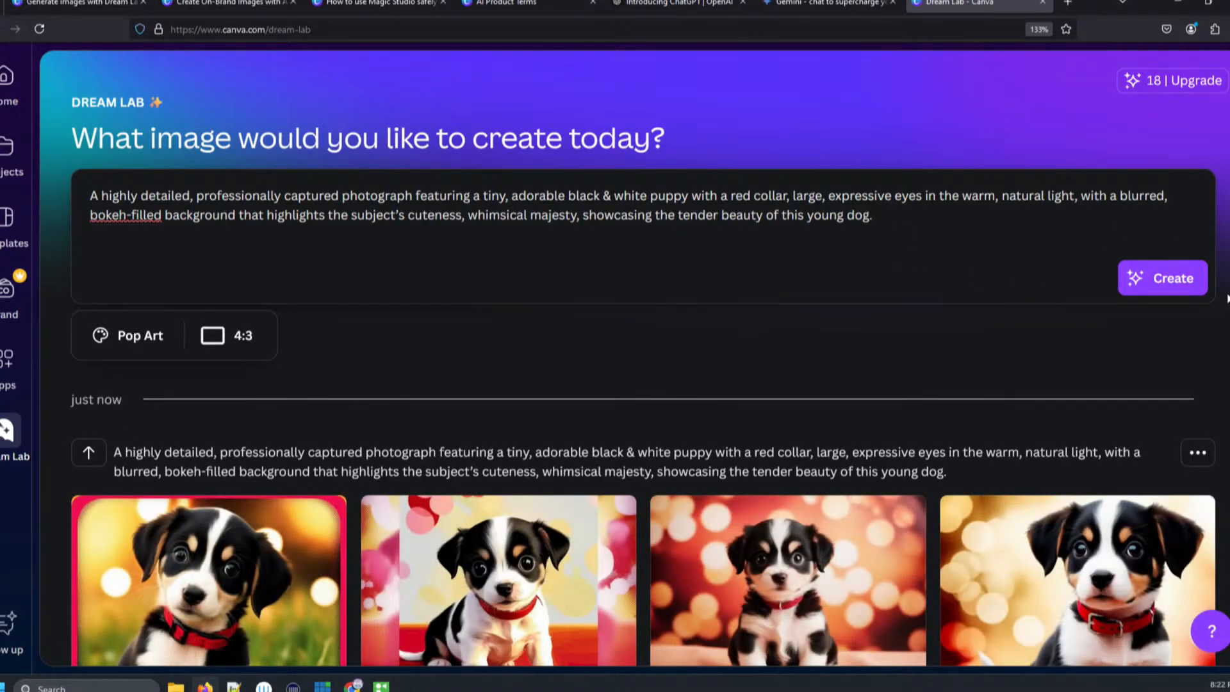
- Scroll through the Pop Art results and compare them with the earlier Stock Photo set
scroll(635, 497, down, 3)
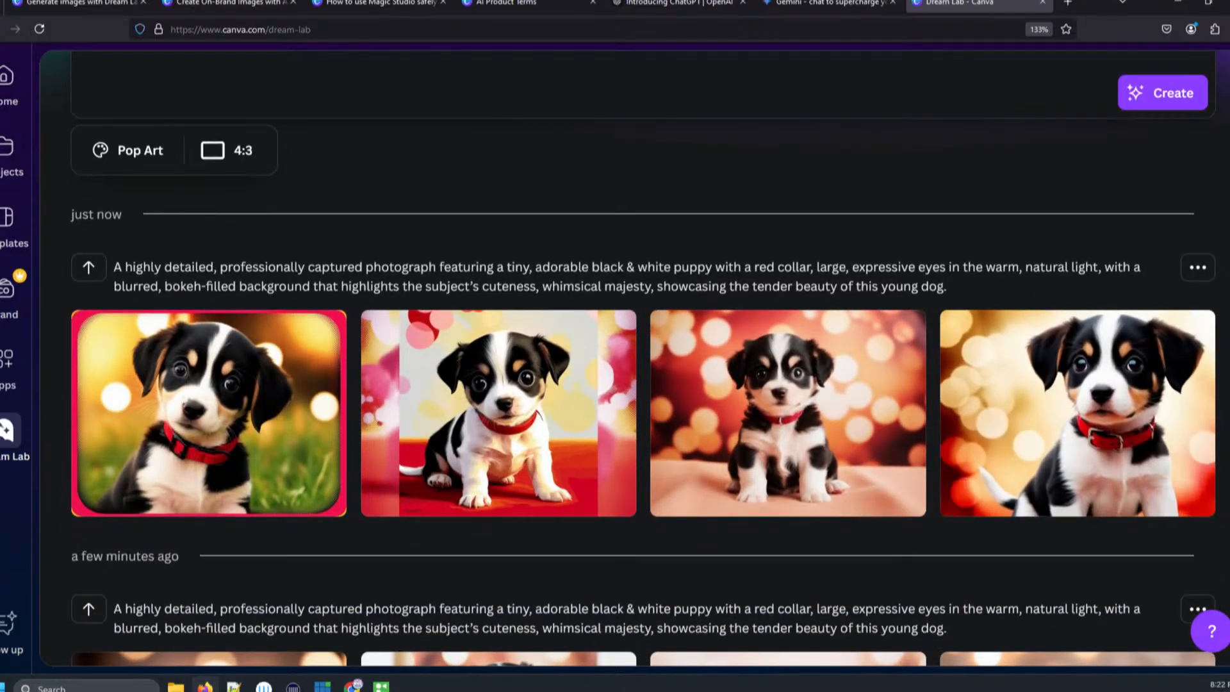
scroll(1225, 436, down, 3)
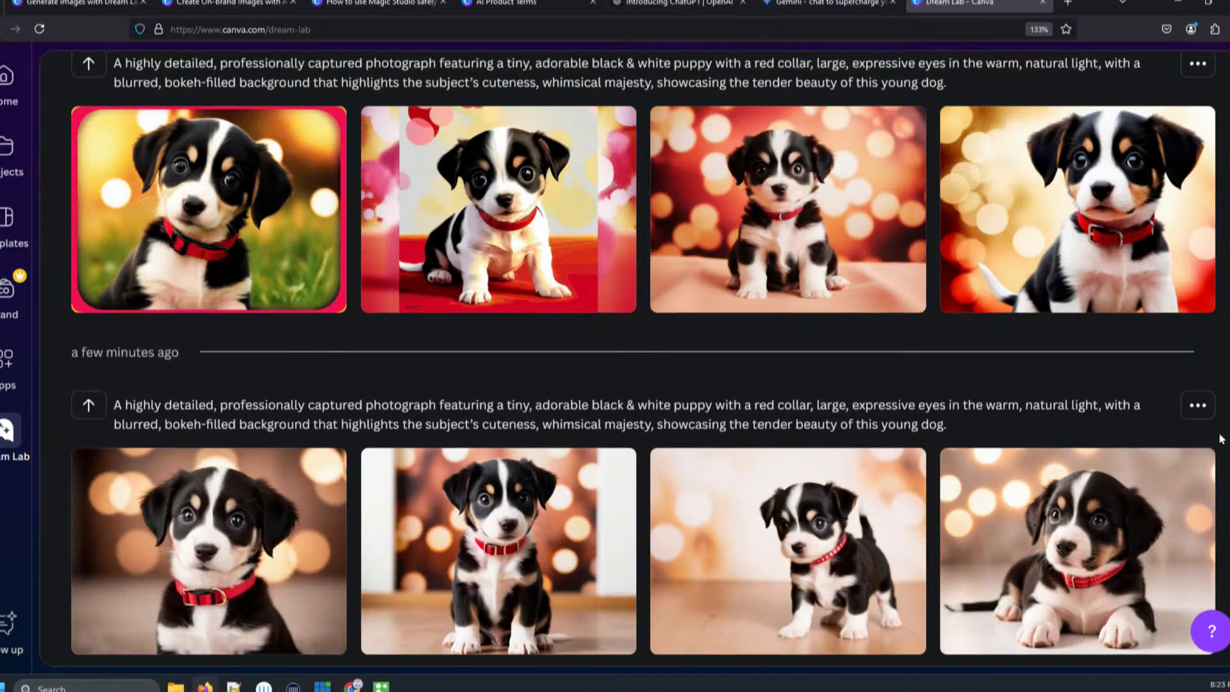
scroll(1219, 441, down, 1)
scroll(1079, 412, up, 1)
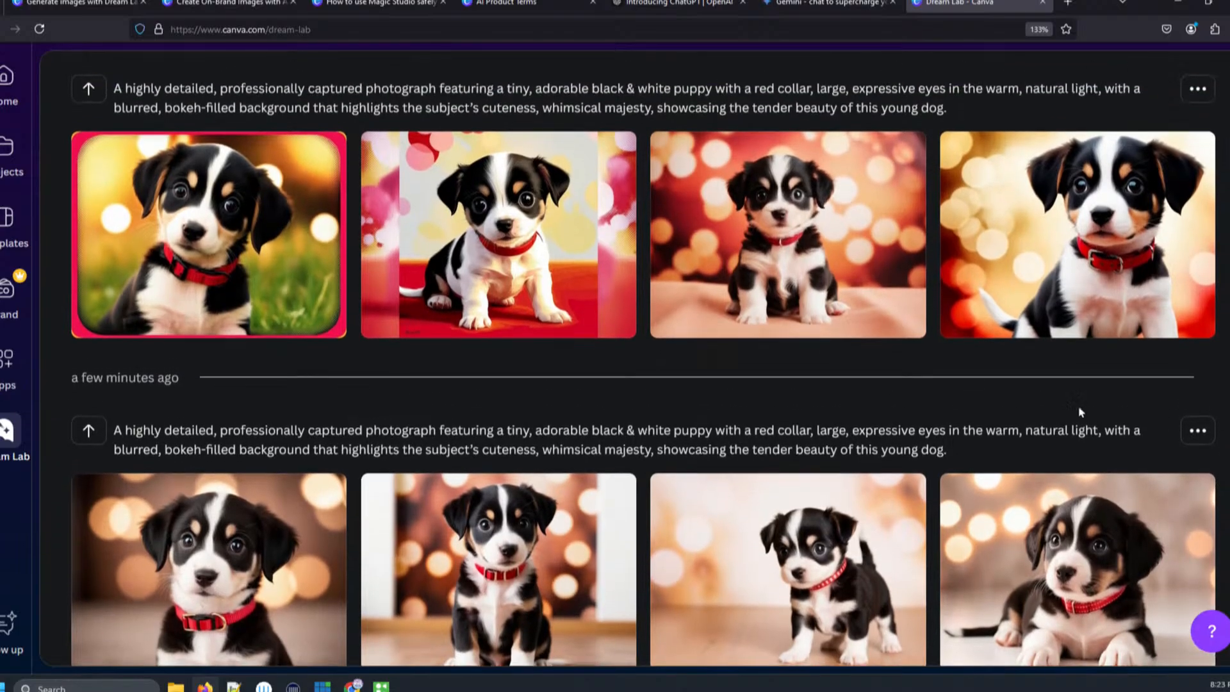
mouse_move(506, 234)
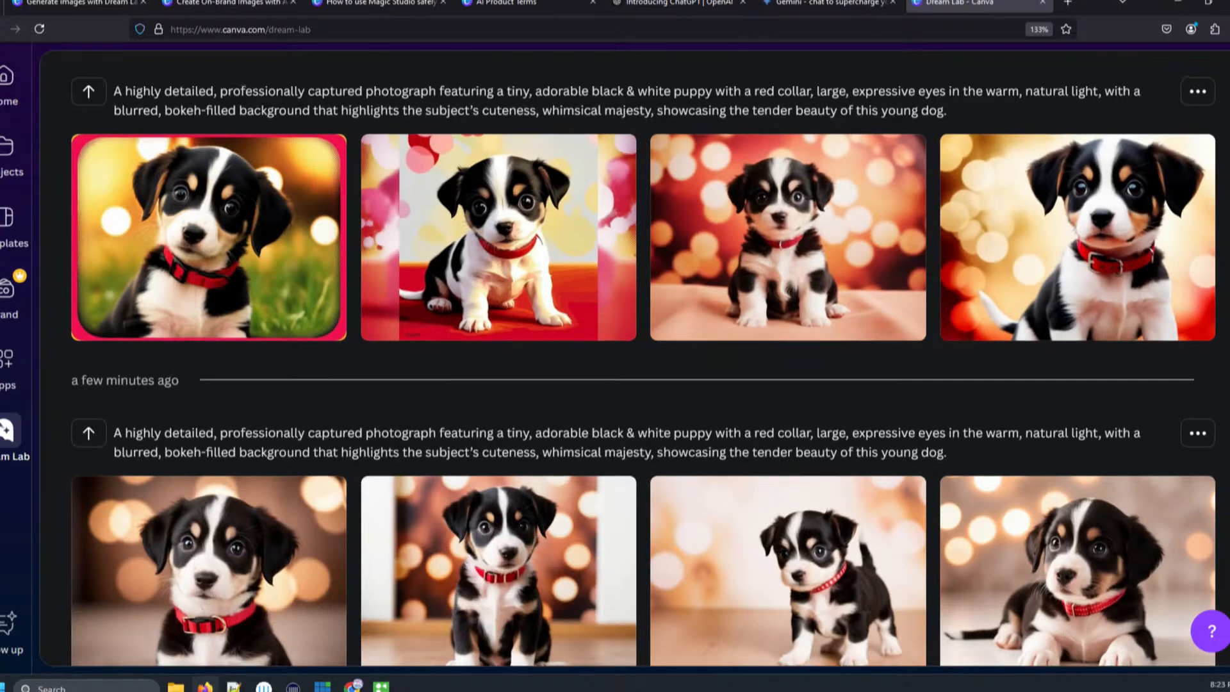
scroll(1168, 347, up, 4)
scroll(615, 359, up, 1)
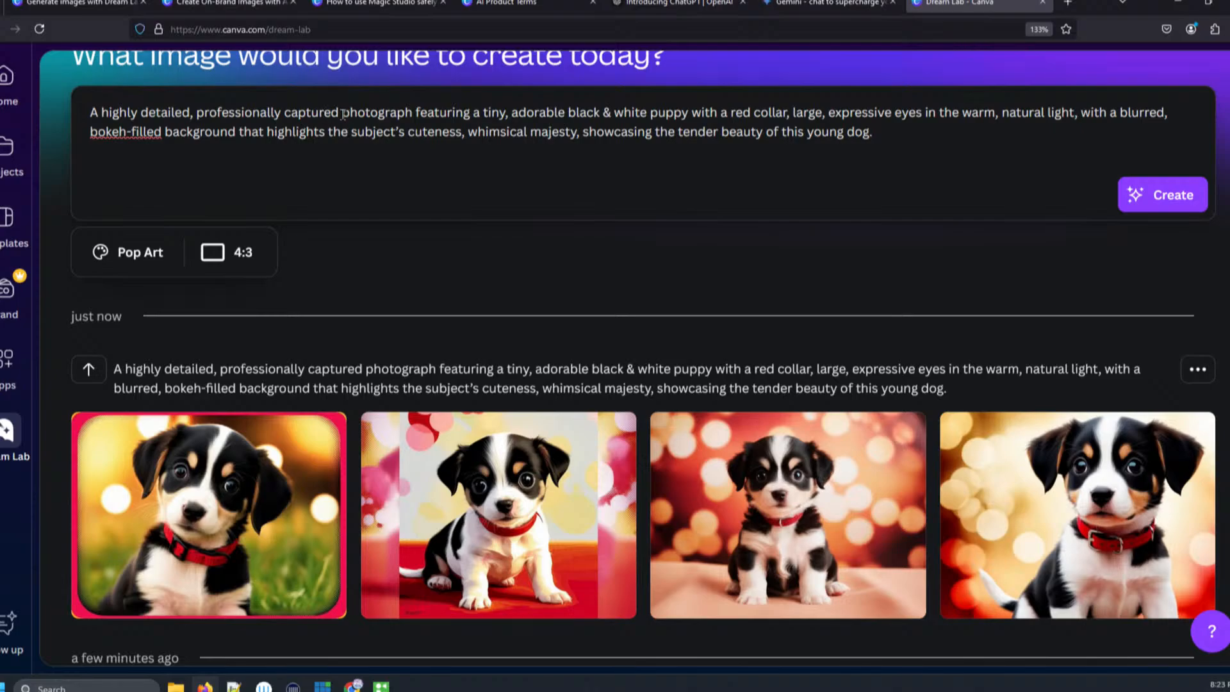
- Replace 'photograph' with 'image' in the prompt and generate another set of images
drag(343, 112, 417, 113)
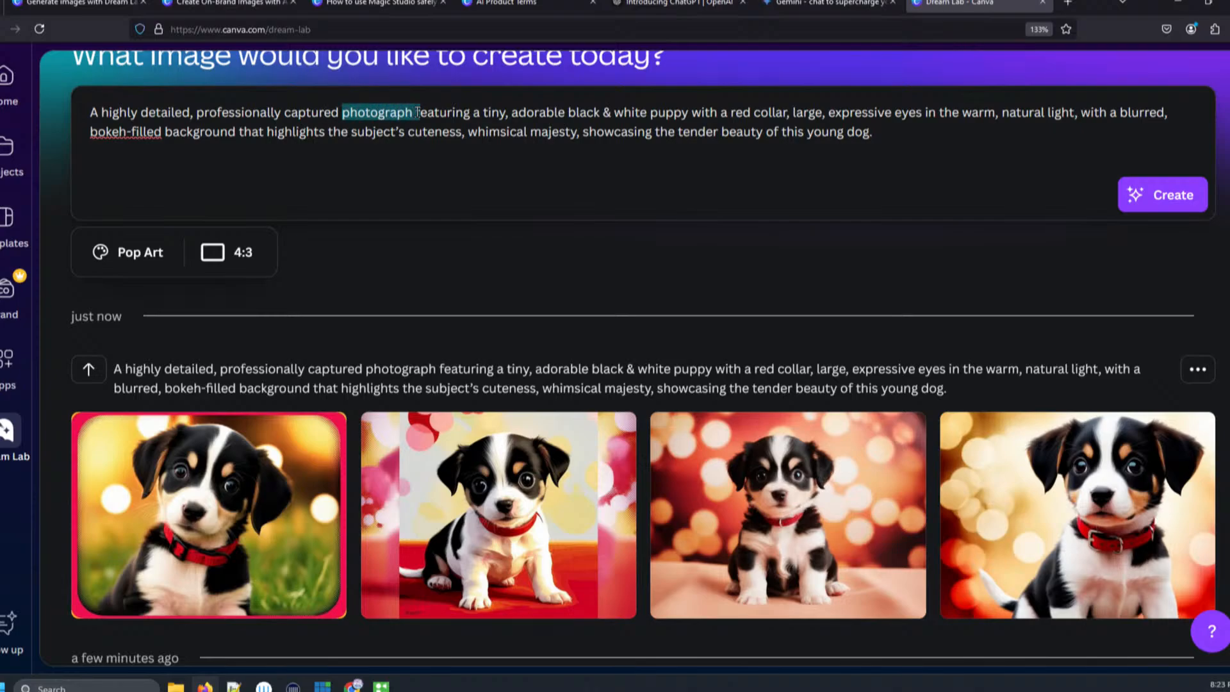
text(im)
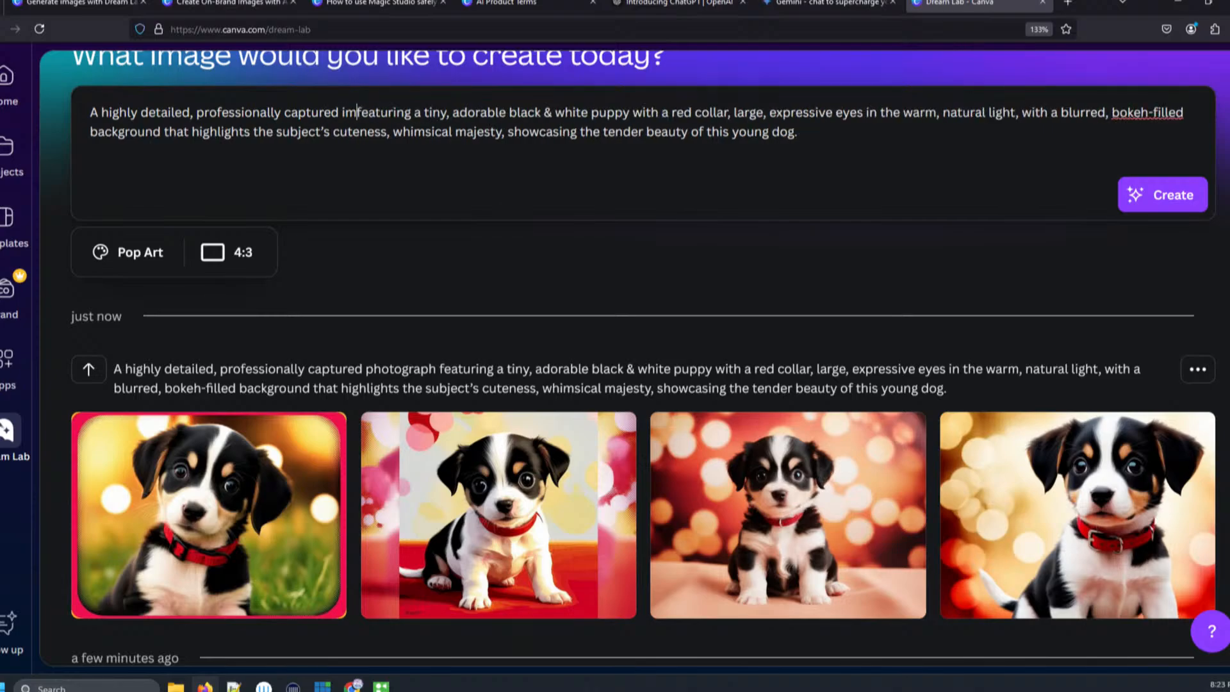
text(agew)
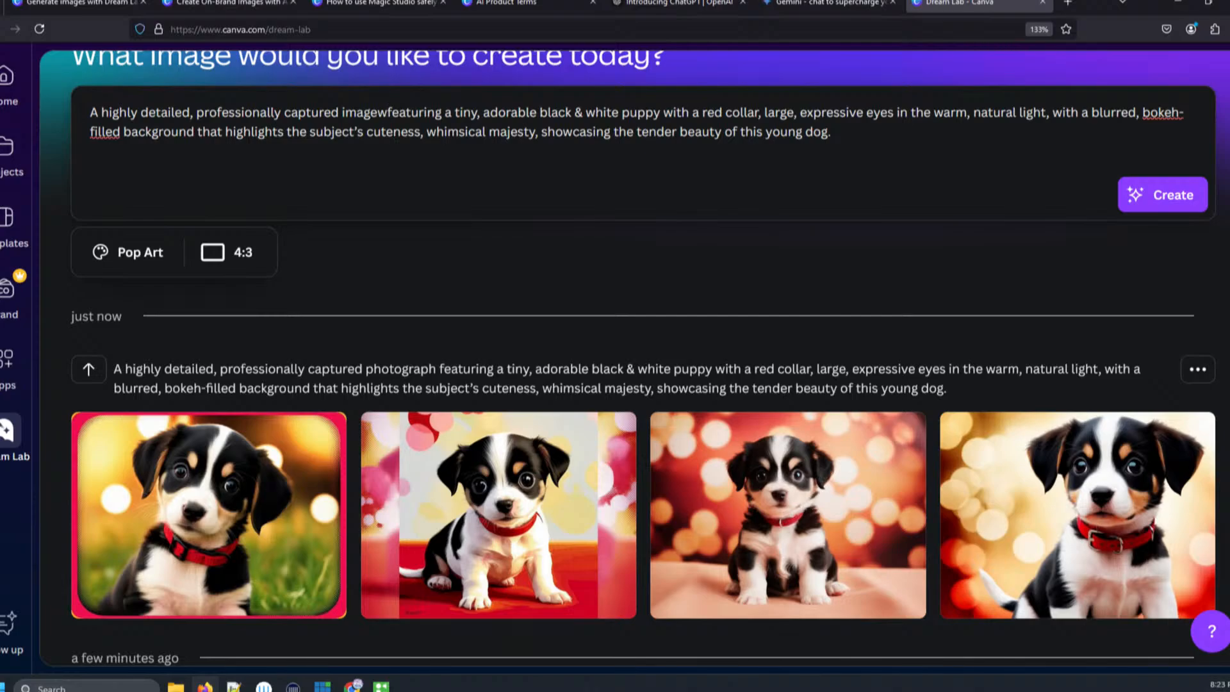
key(BackSpace)
key(BackSpace)
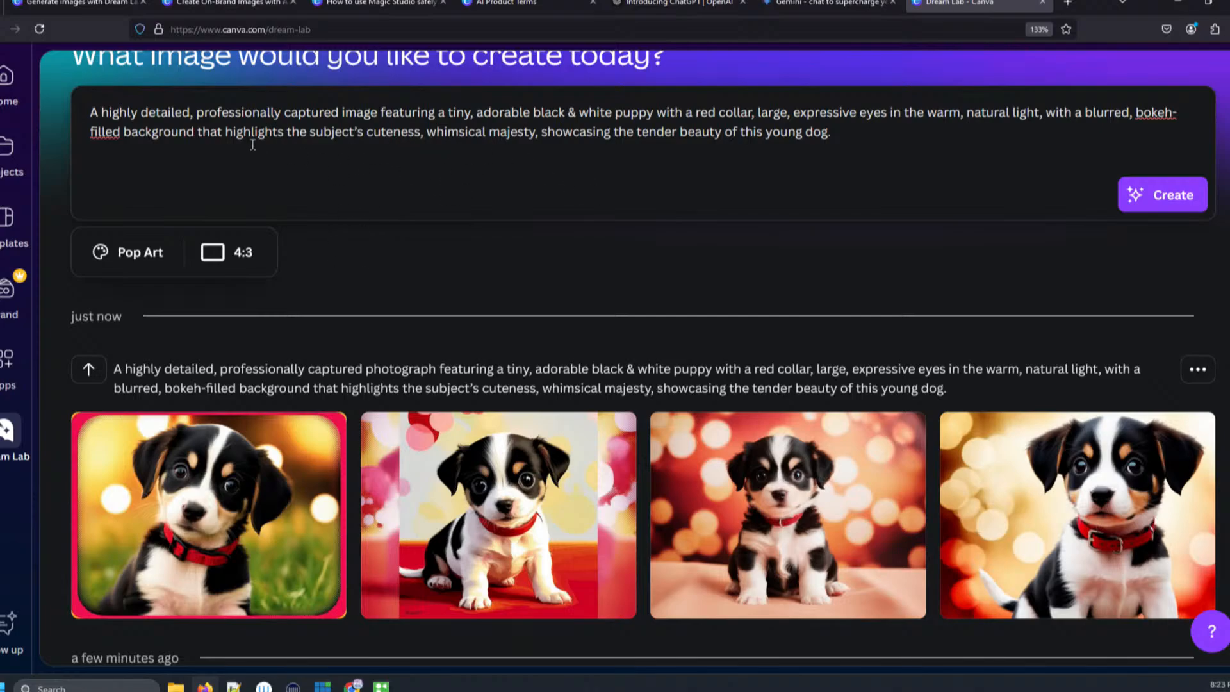
click(1167, 195)
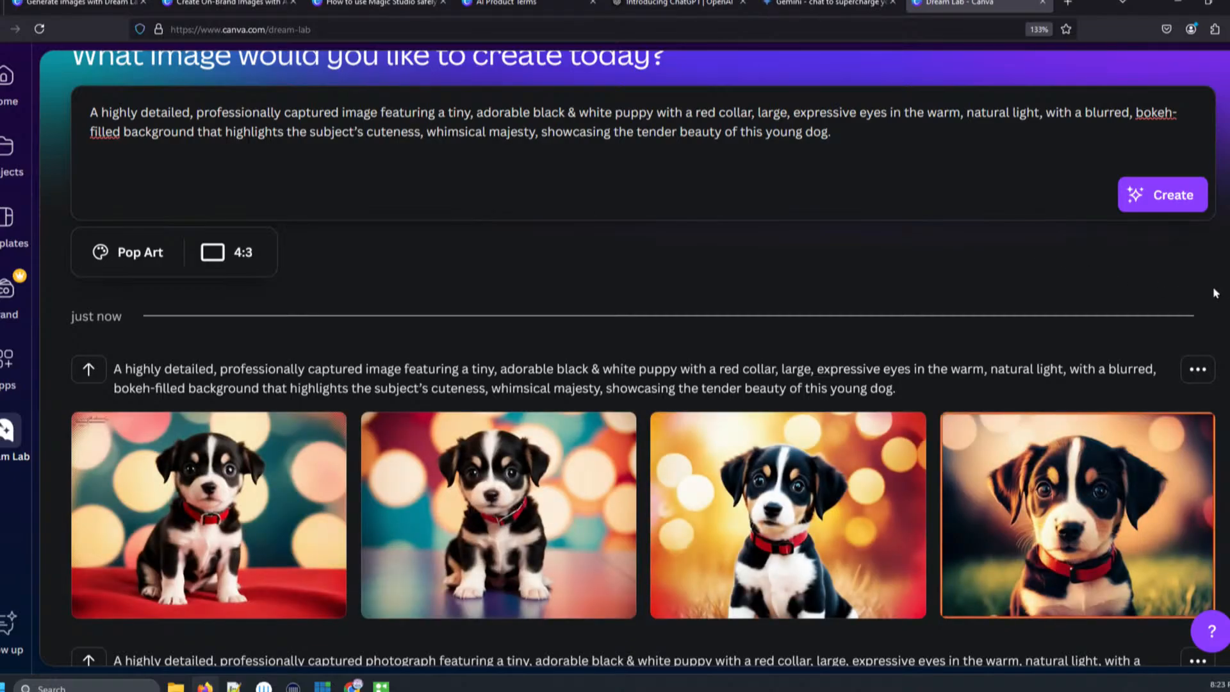
scroll(1224, 337, down, 2)
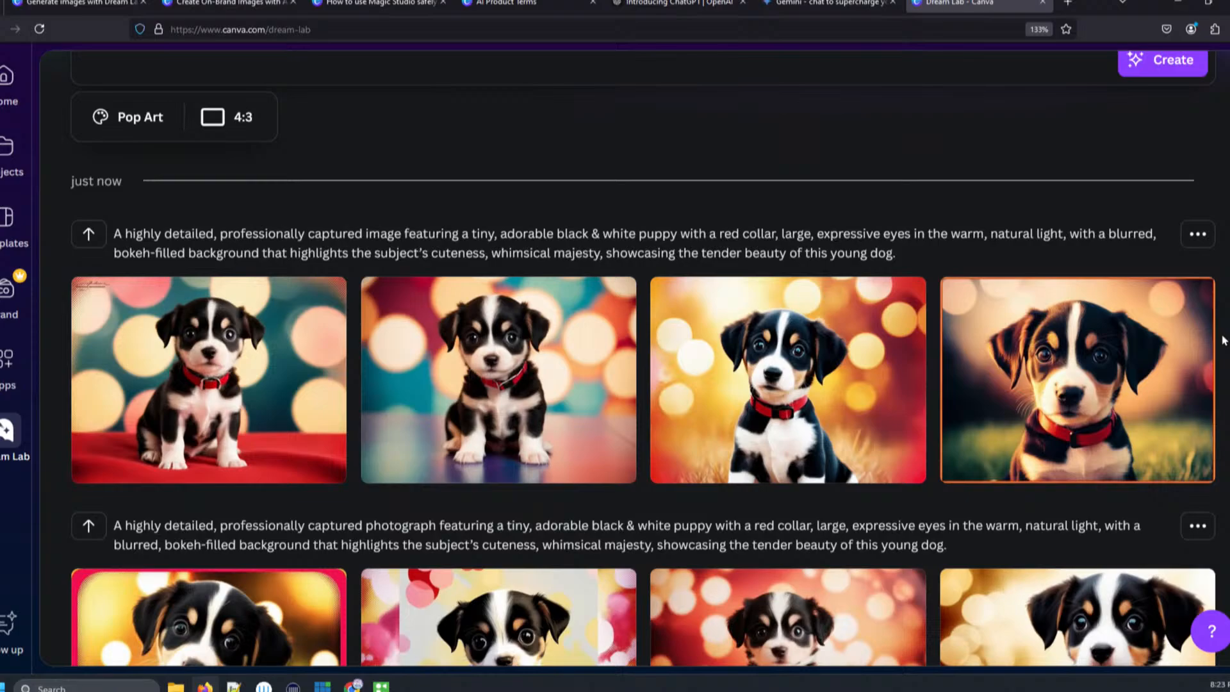
scroll(1221, 346, down, 3)
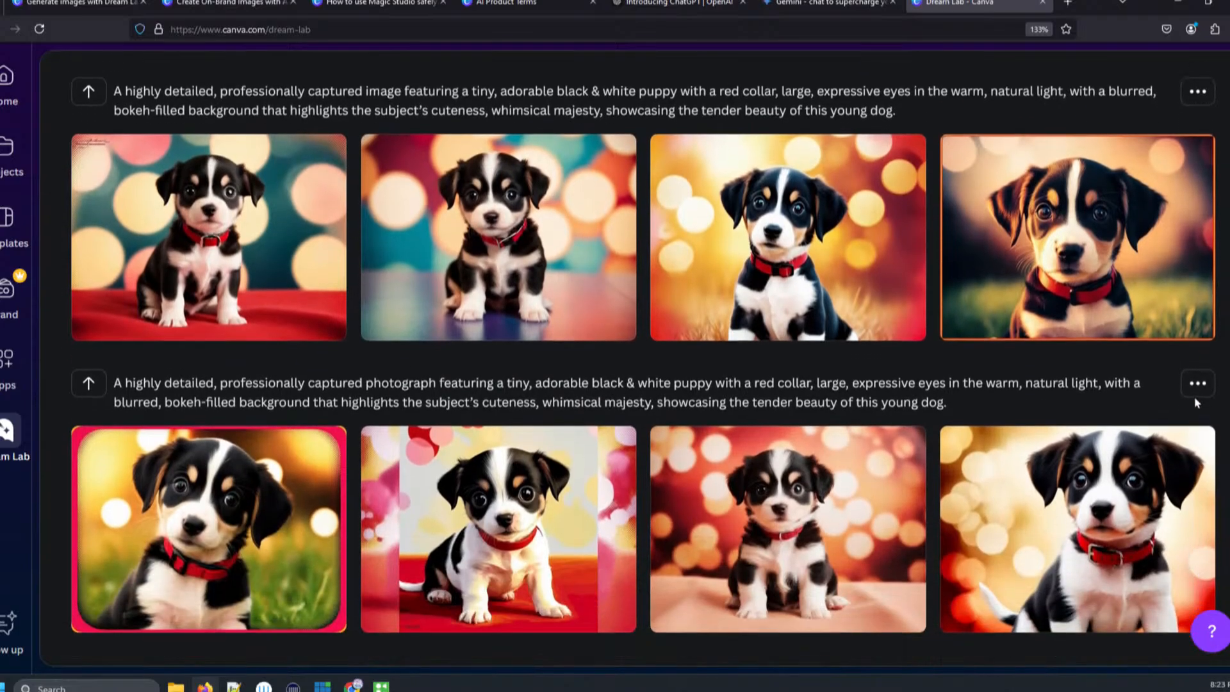
- Scroll through the new 'image' prompt results and compare them with the earlier 'photograph' prompt results
scroll(1187, 417, up, 5)
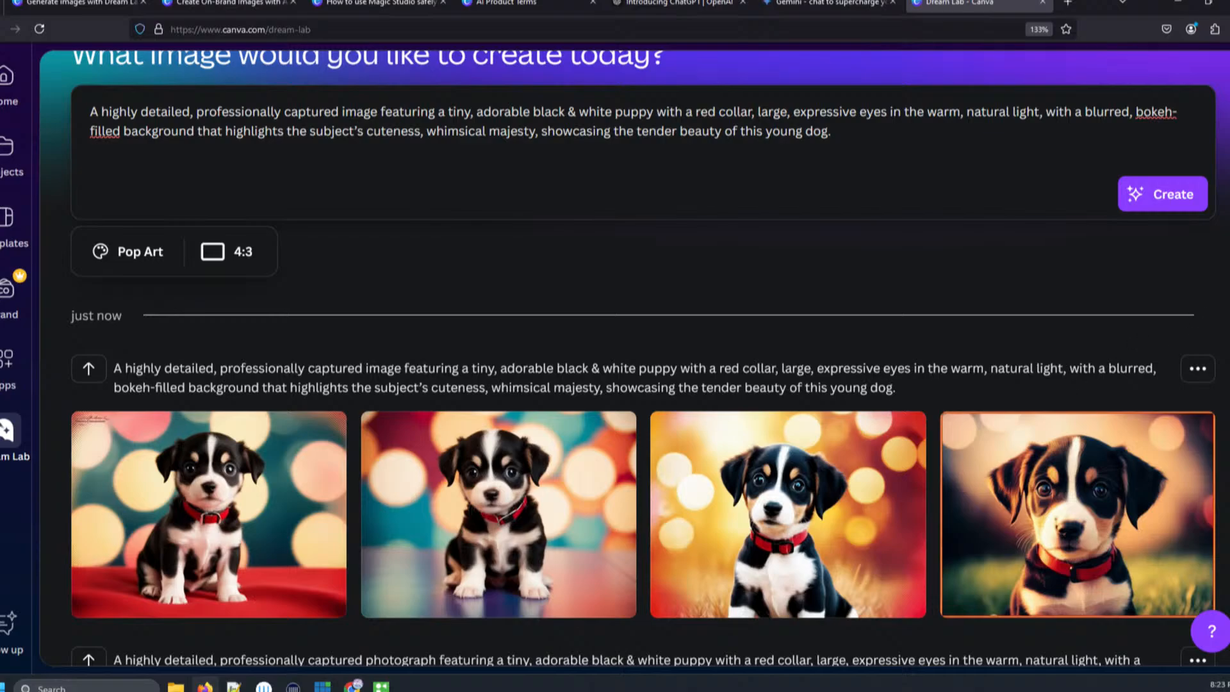
scroll(635, 359, down, 3)
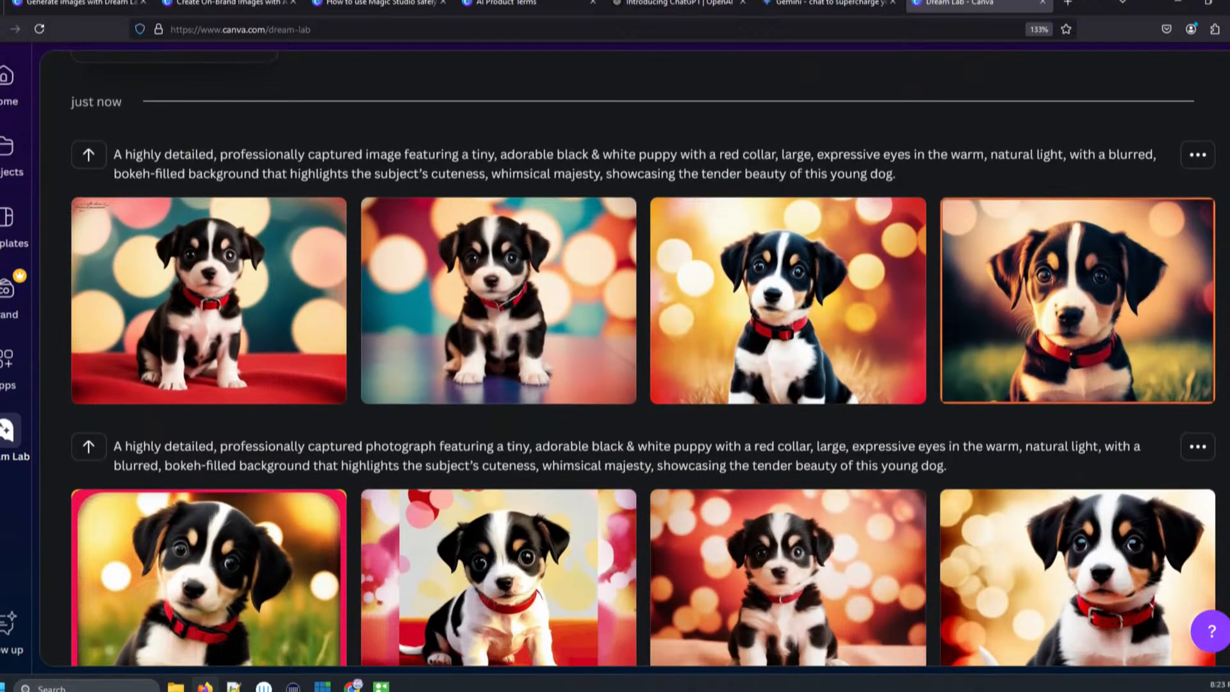
scroll(1217, 455, down, 2)
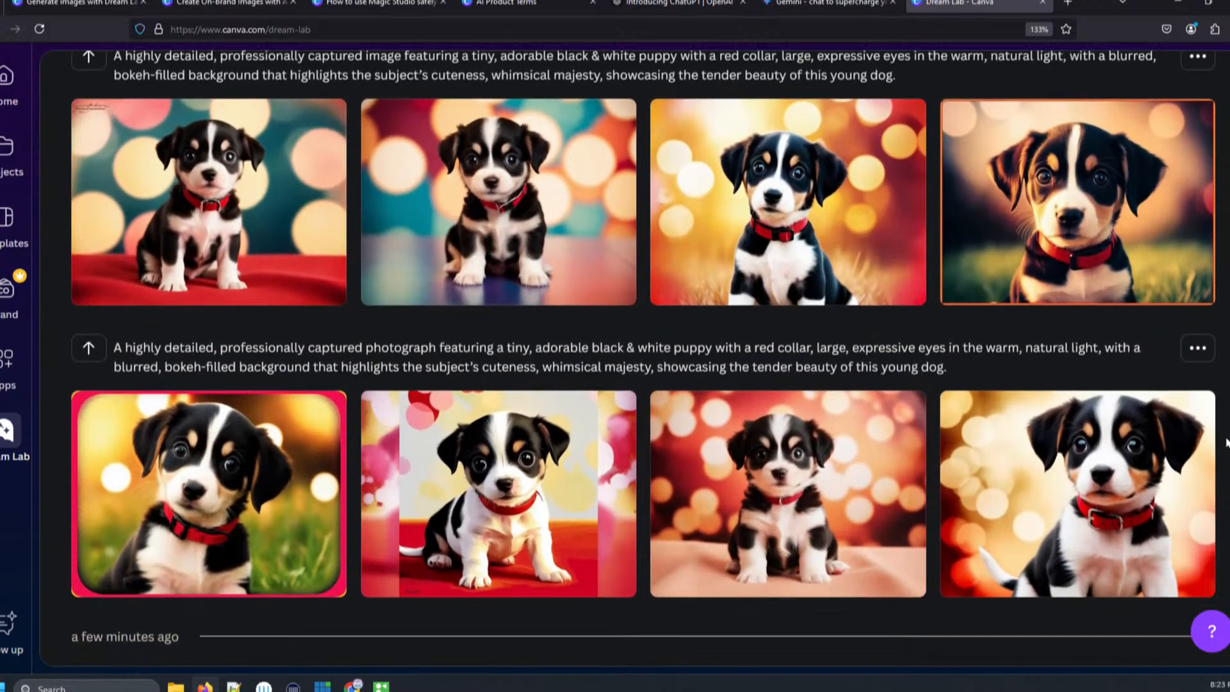
scroll(1217, 454, down, 1)
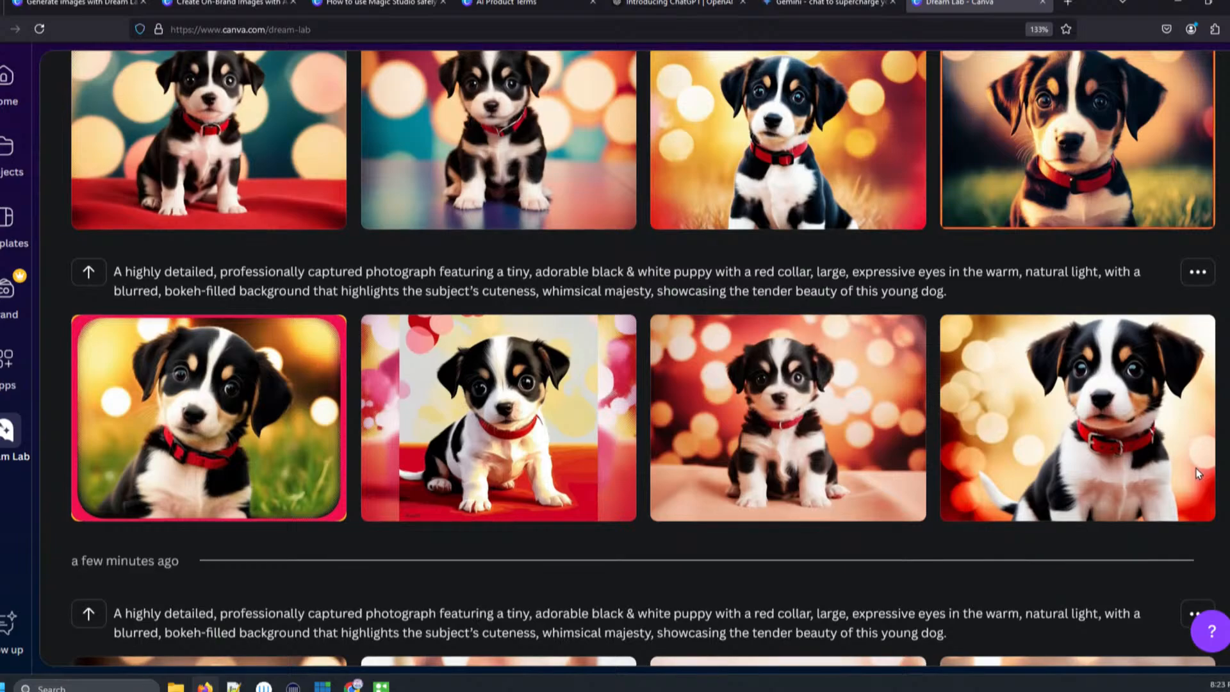
scroll(1197, 475, up, 5)
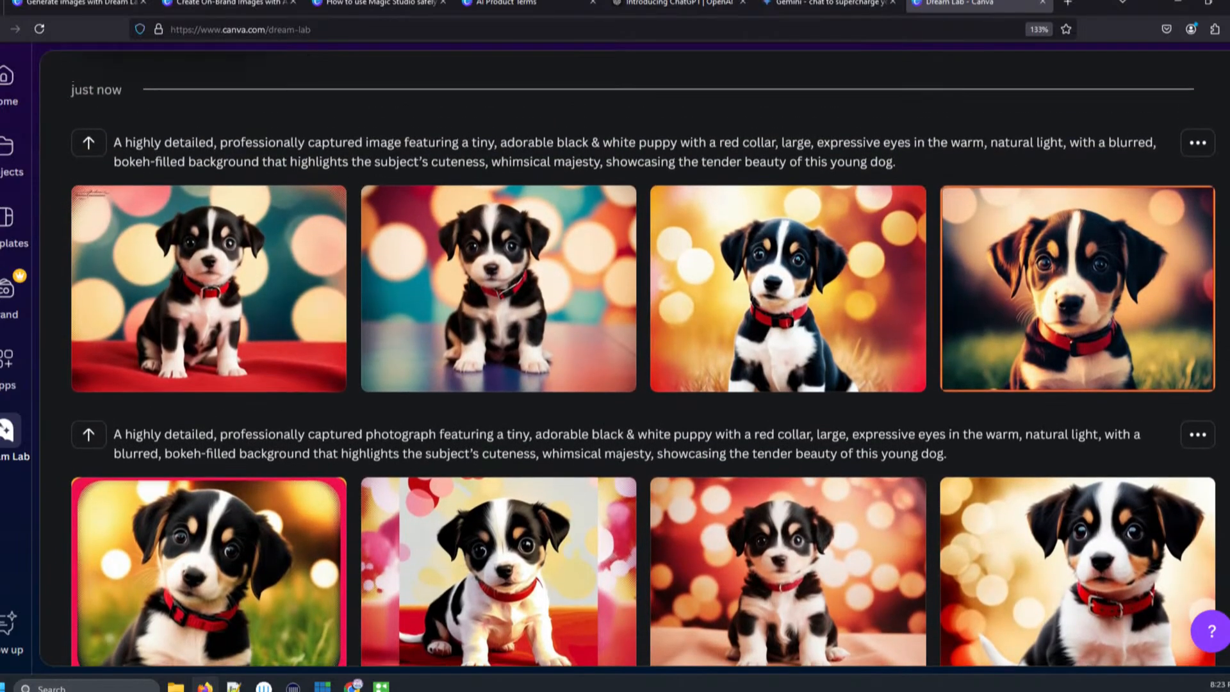
scroll(644, 358, up, 1)
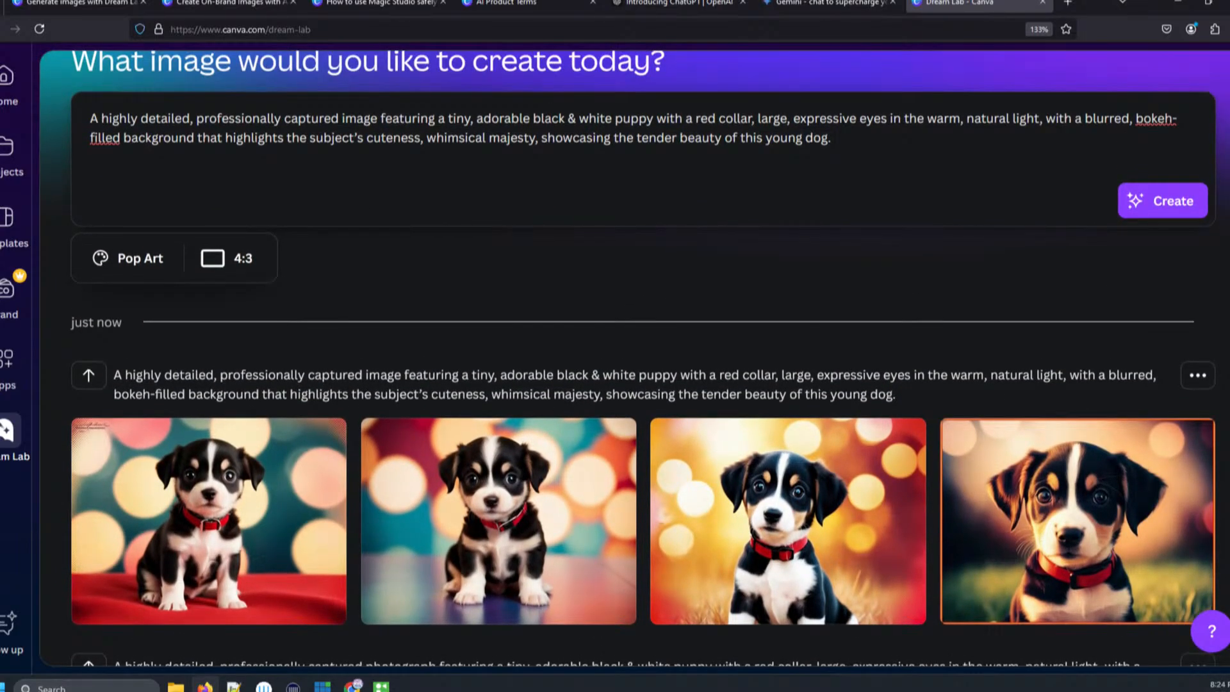
- Browse the style options and change the style from Pop Art to 3D Render
click(153, 259)
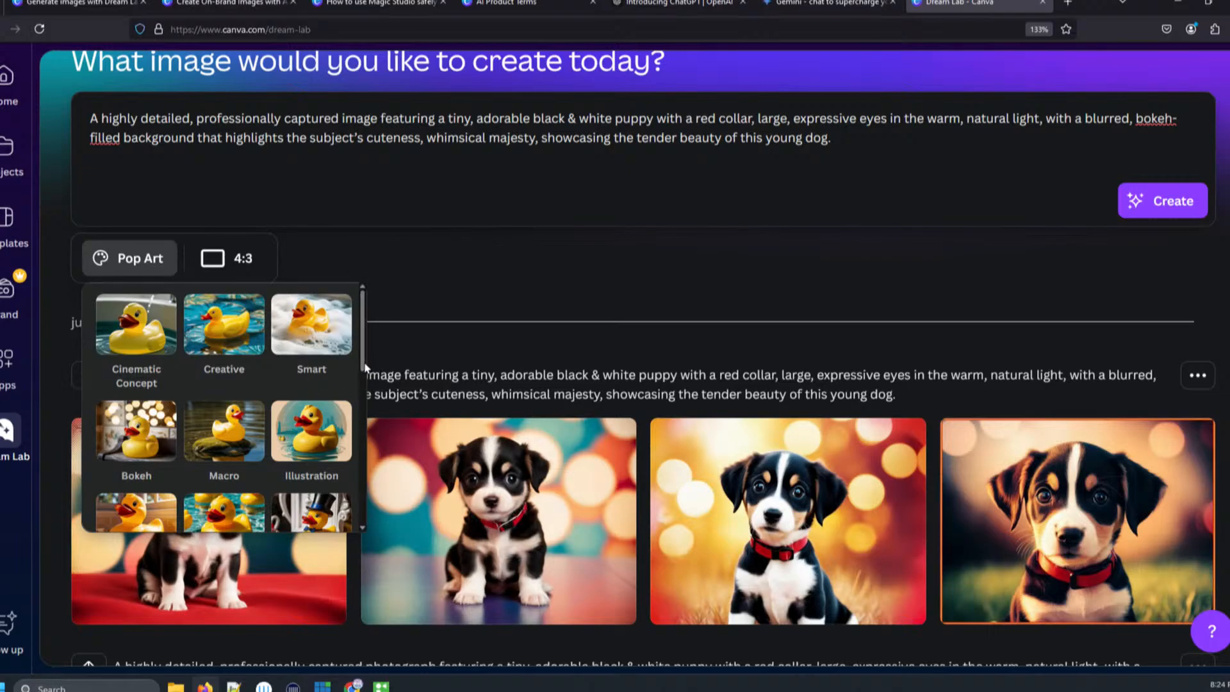
scroll(340, 448, down, 6)
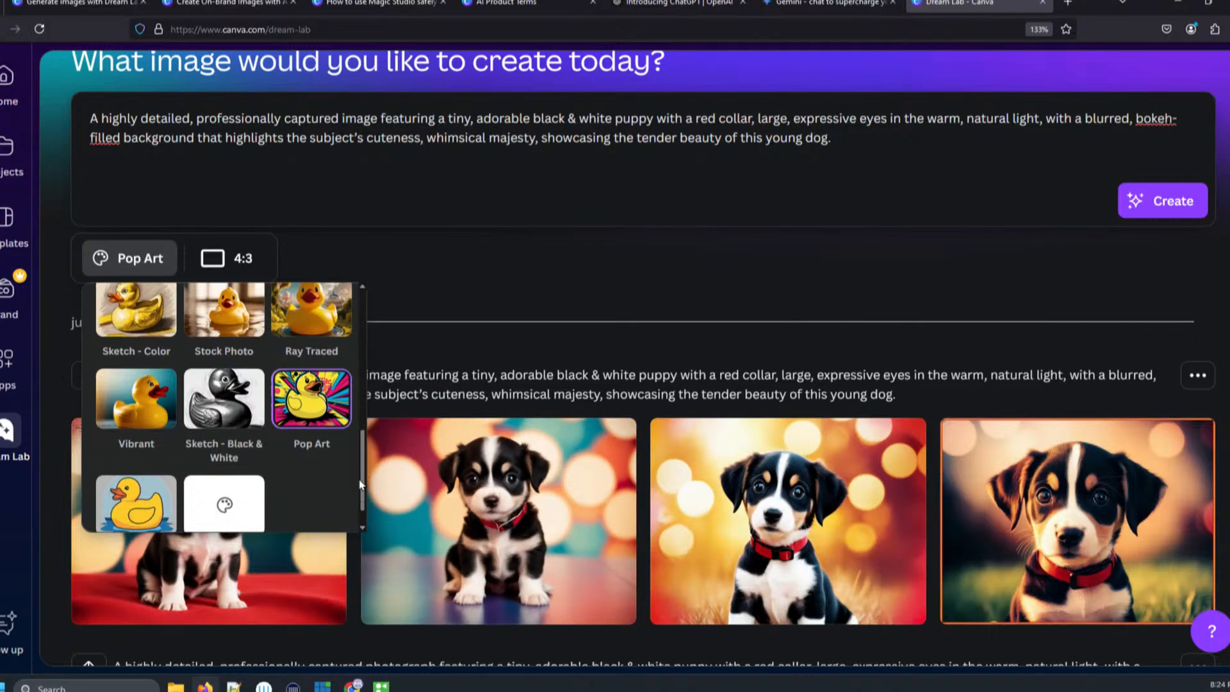
scroll(356, 480, down, 2)
scroll(357, 485, up, 5)
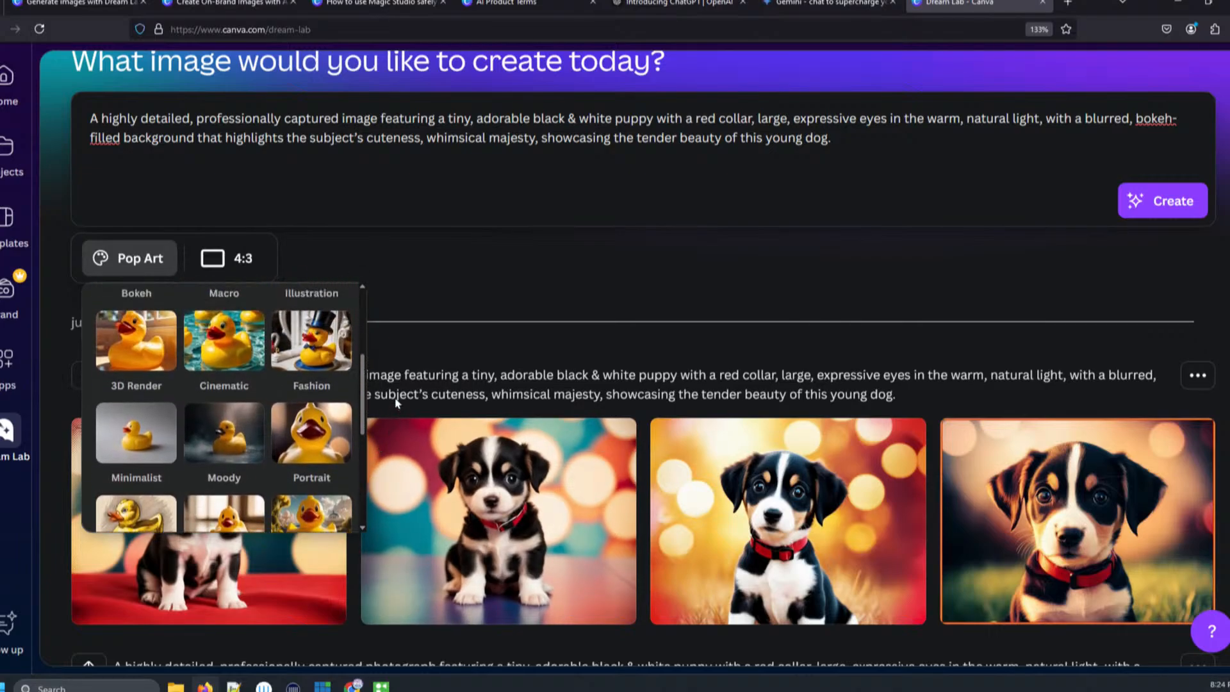
scroll(224, 416, down, 2)
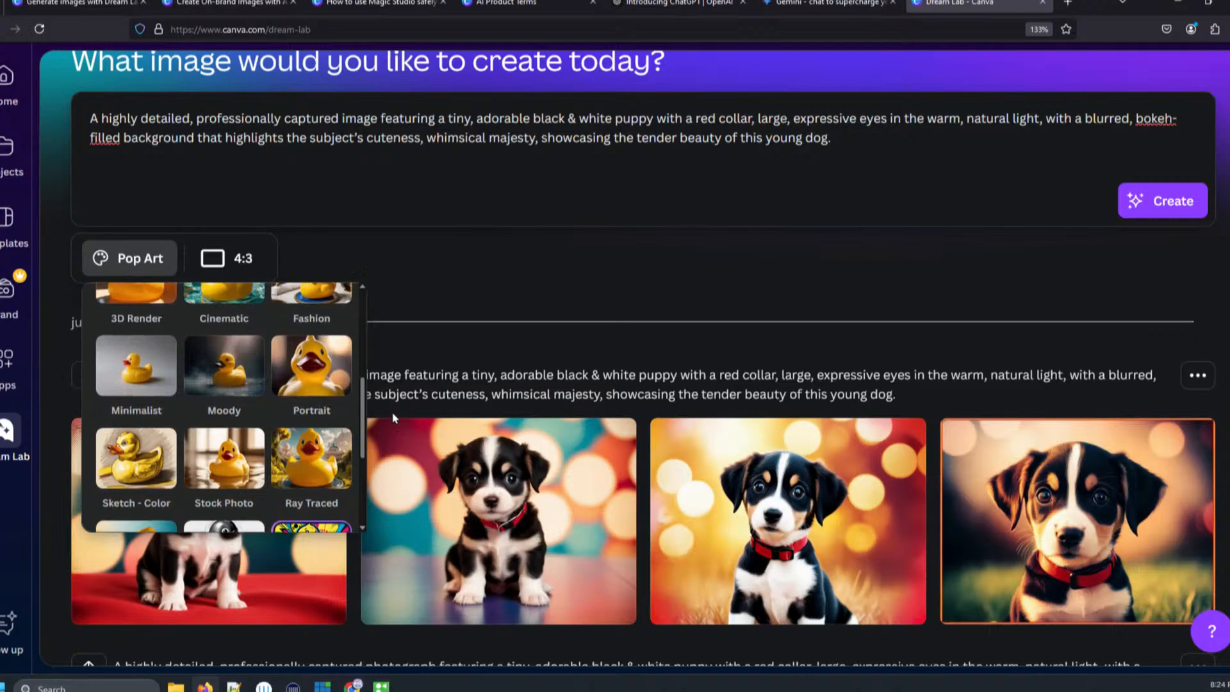
scroll(146, 419, up, 3)
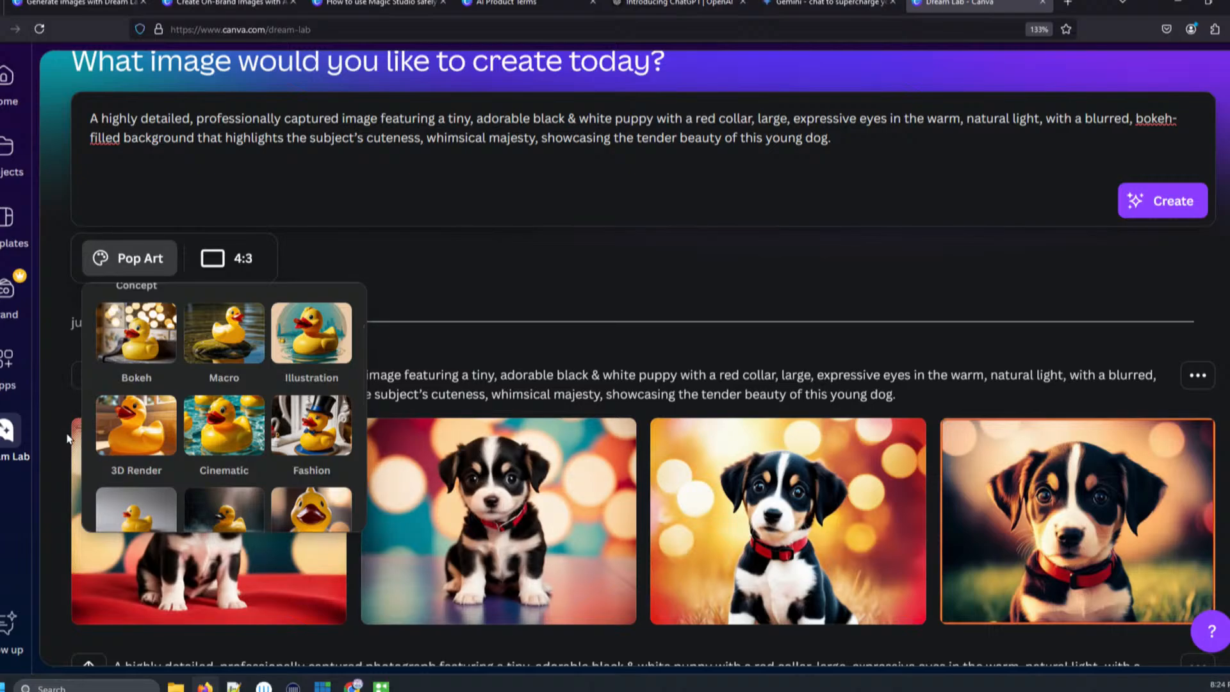
click(136, 426)
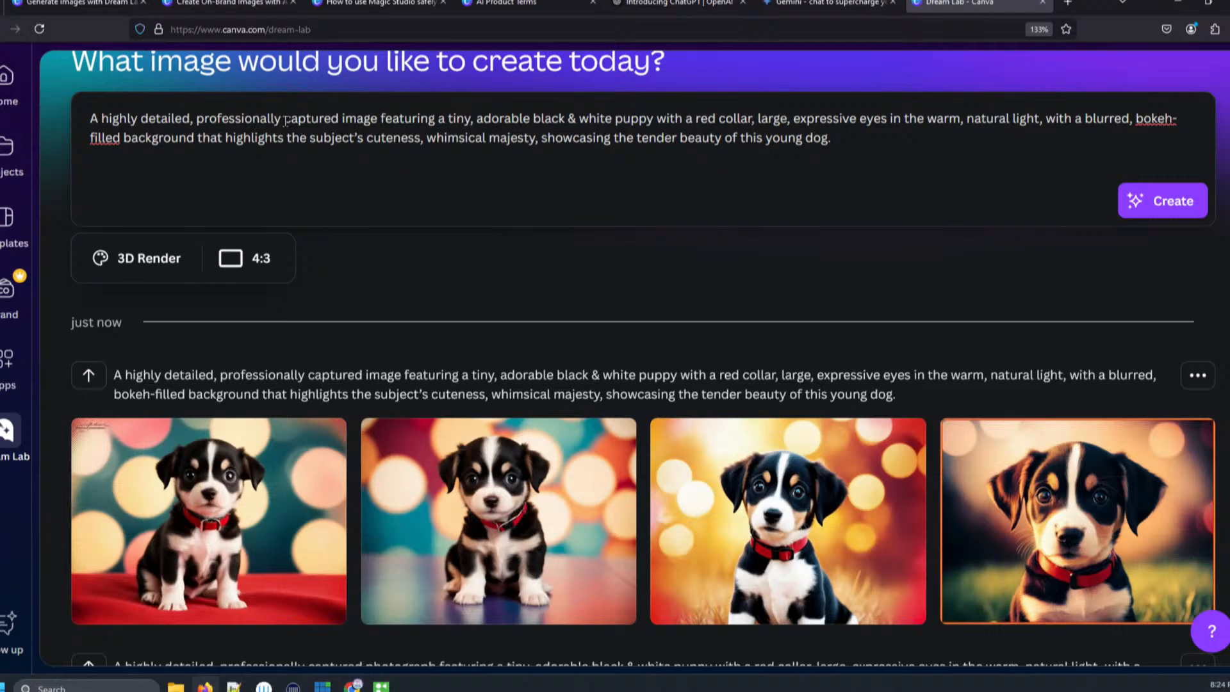
- Replace 'captured' with 'created' in the prompt and generate a new set of images
drag(281, 119, 341, 116)
key(BackSpace)
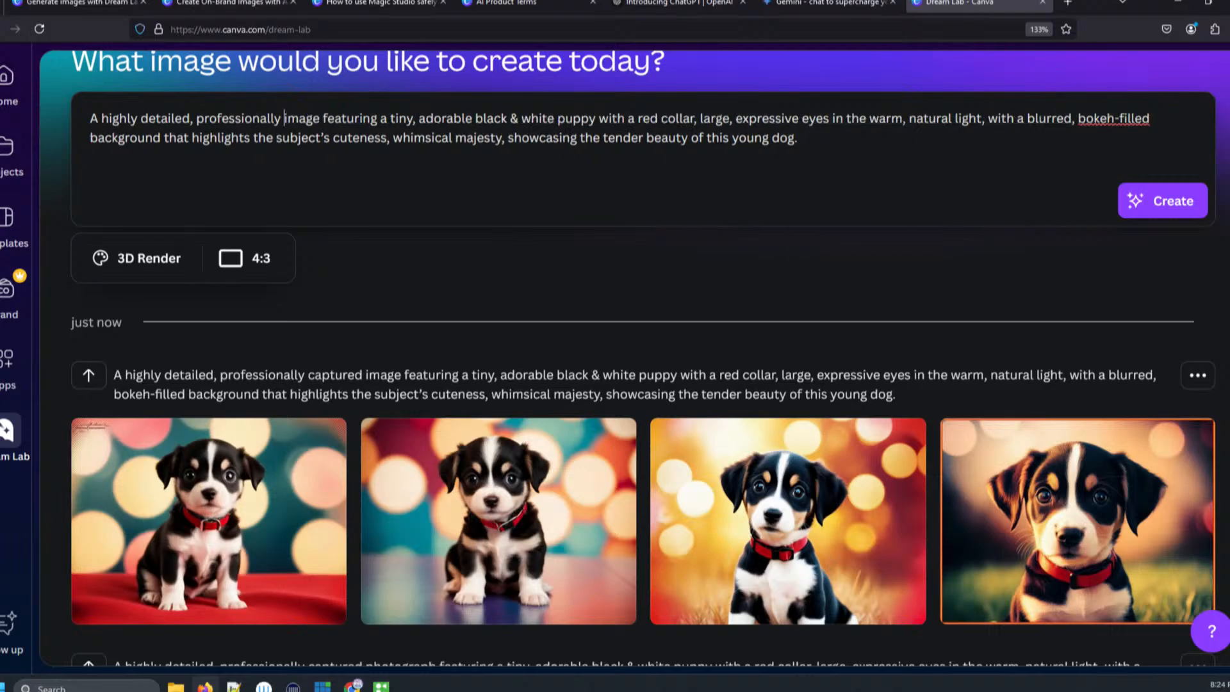
text(created)
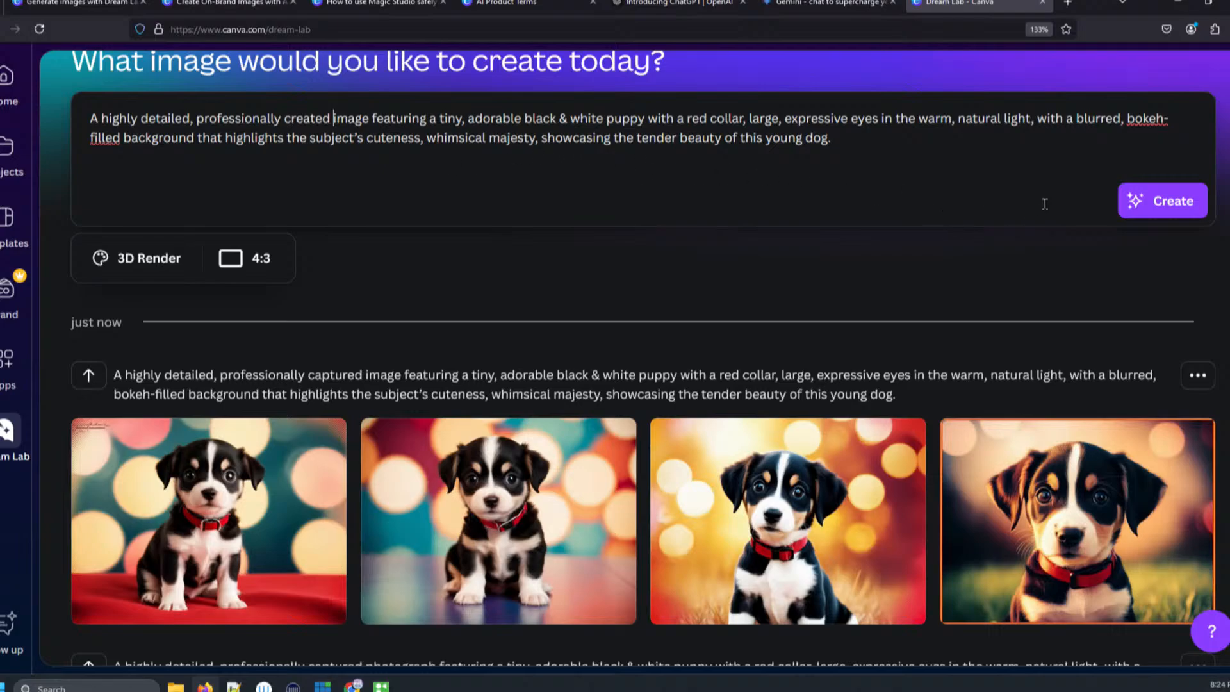
click(1156, 210)
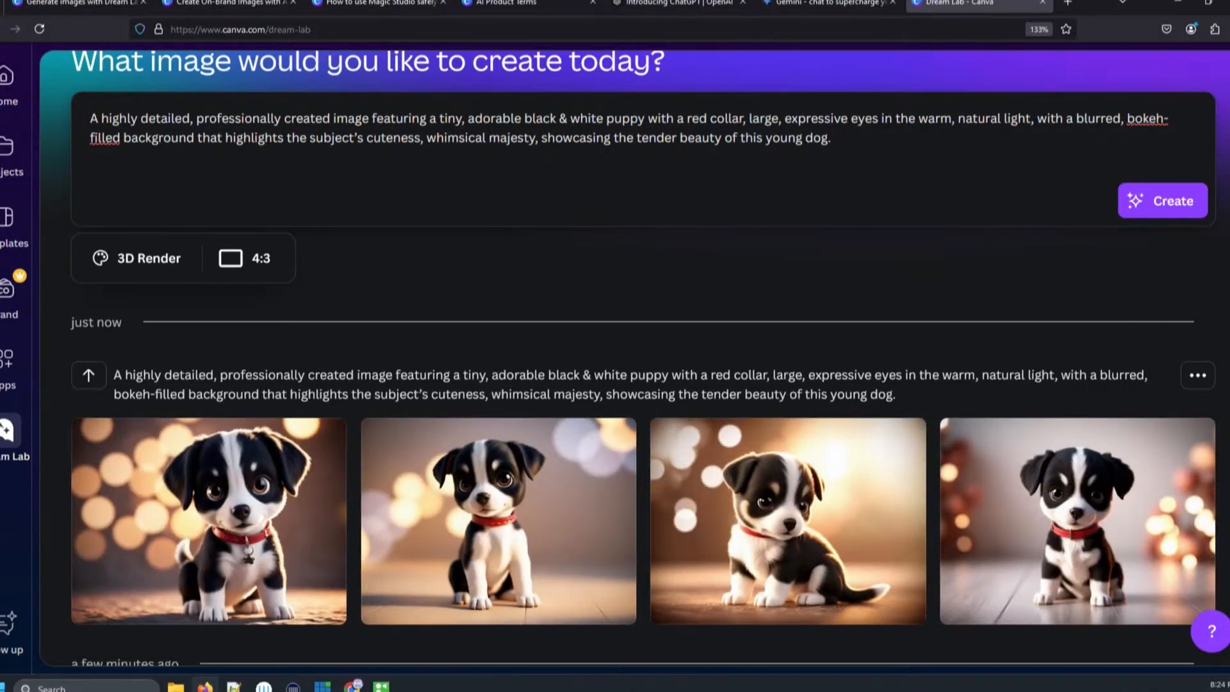
- Open each of the four 3D Render puppy images in full view and close them again
scroll(275, 339, down, 3)
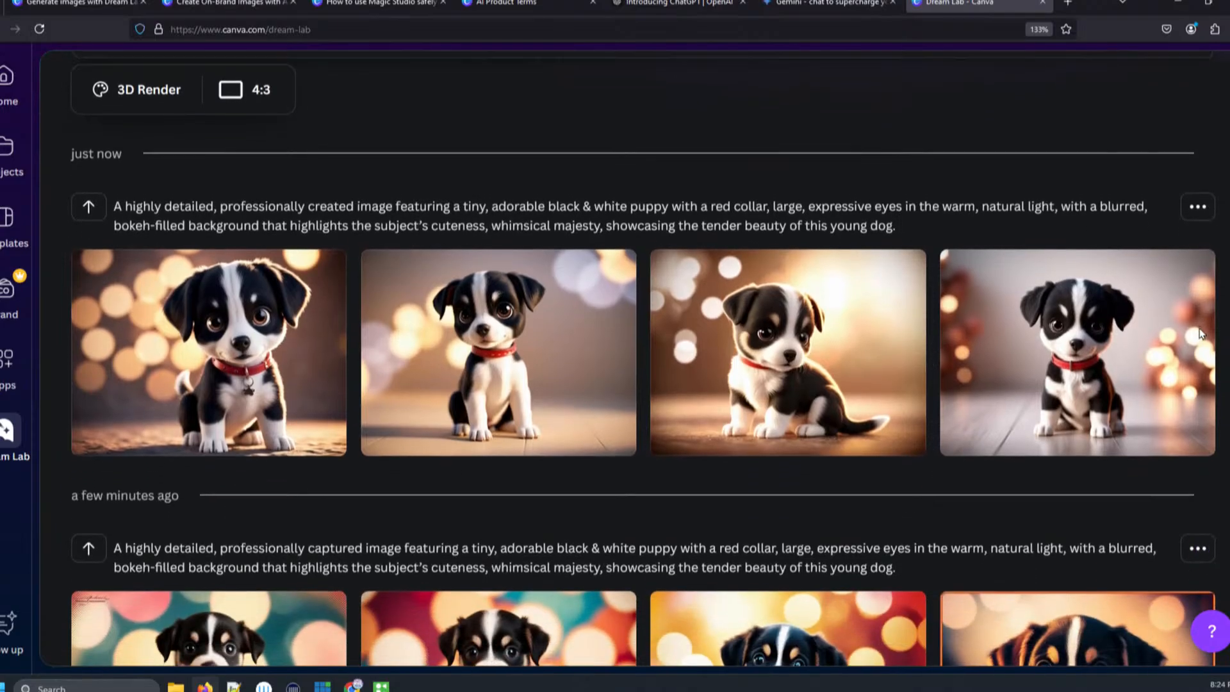
click(248, 365)
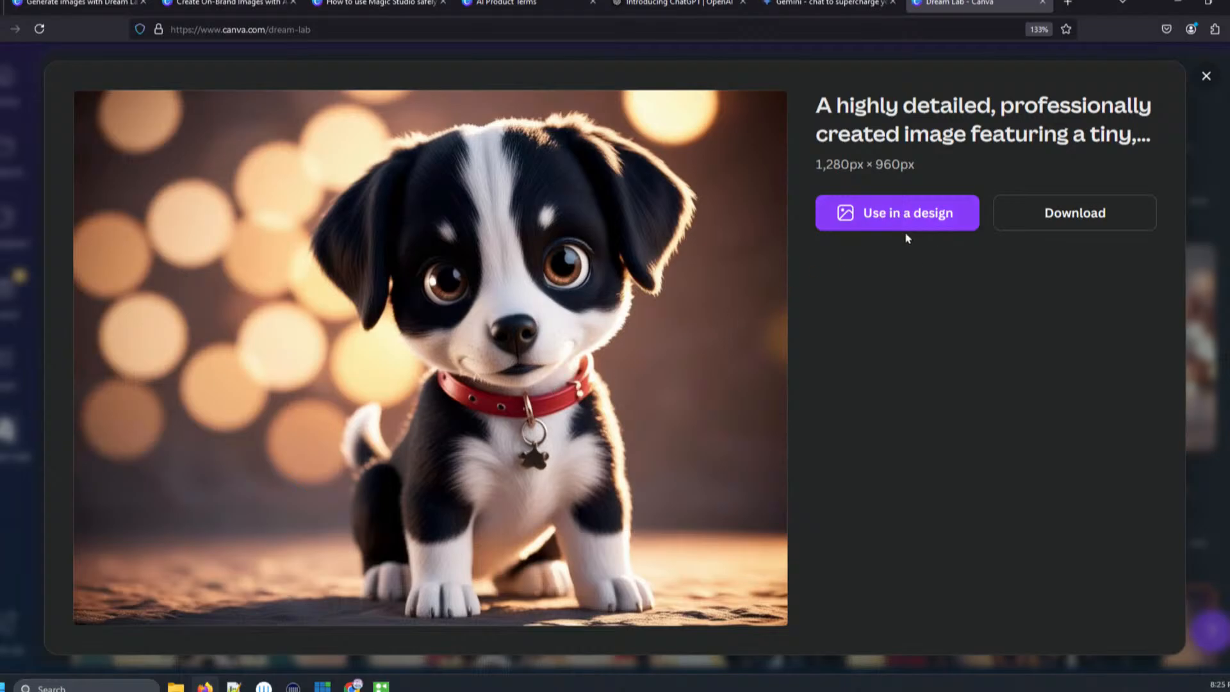
click(1207, 77)
click(531, 353)
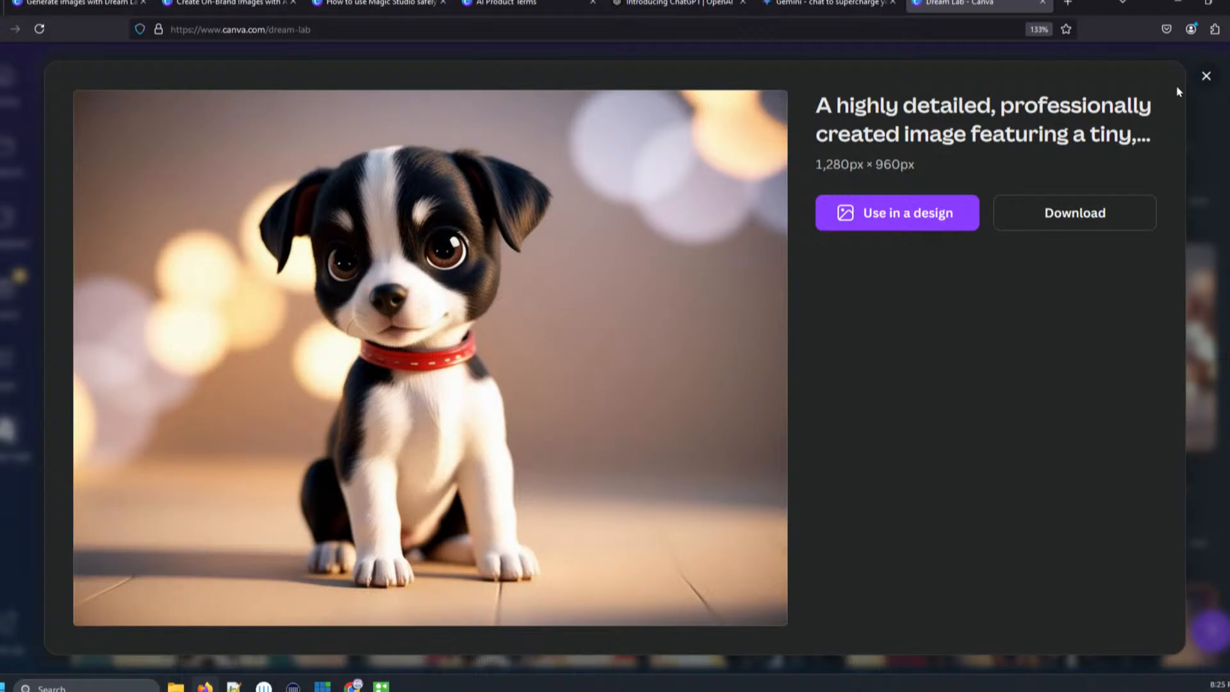
click(1206, 76)
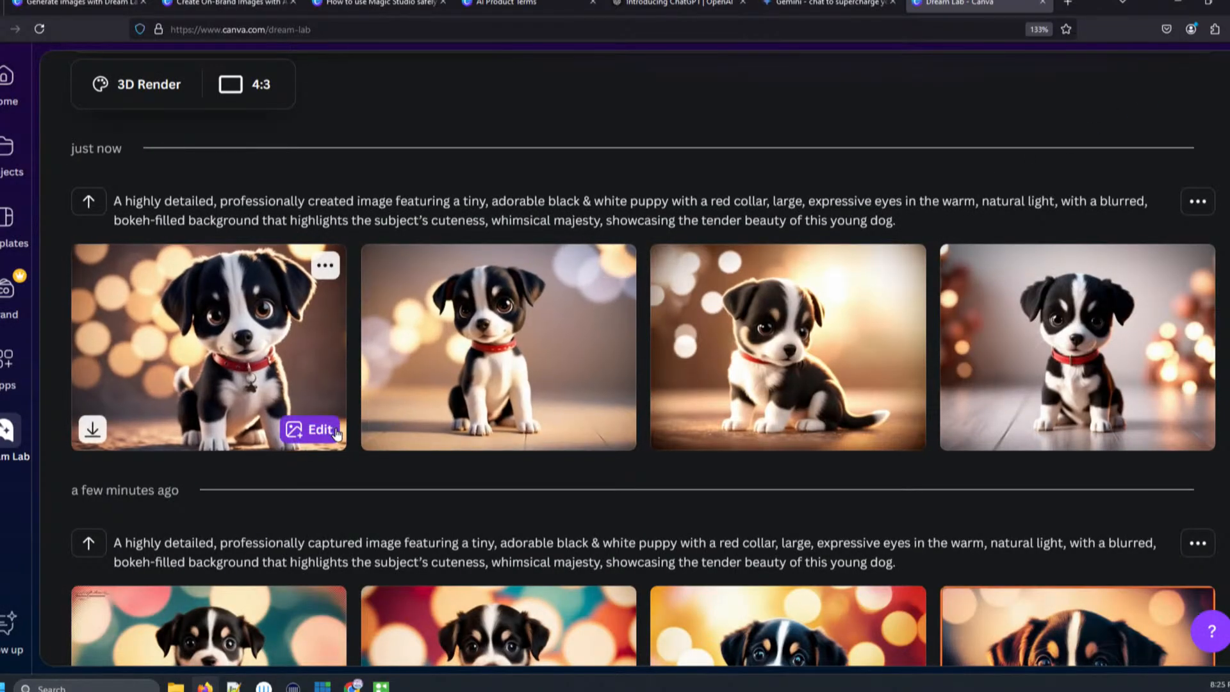
click(237, 423)
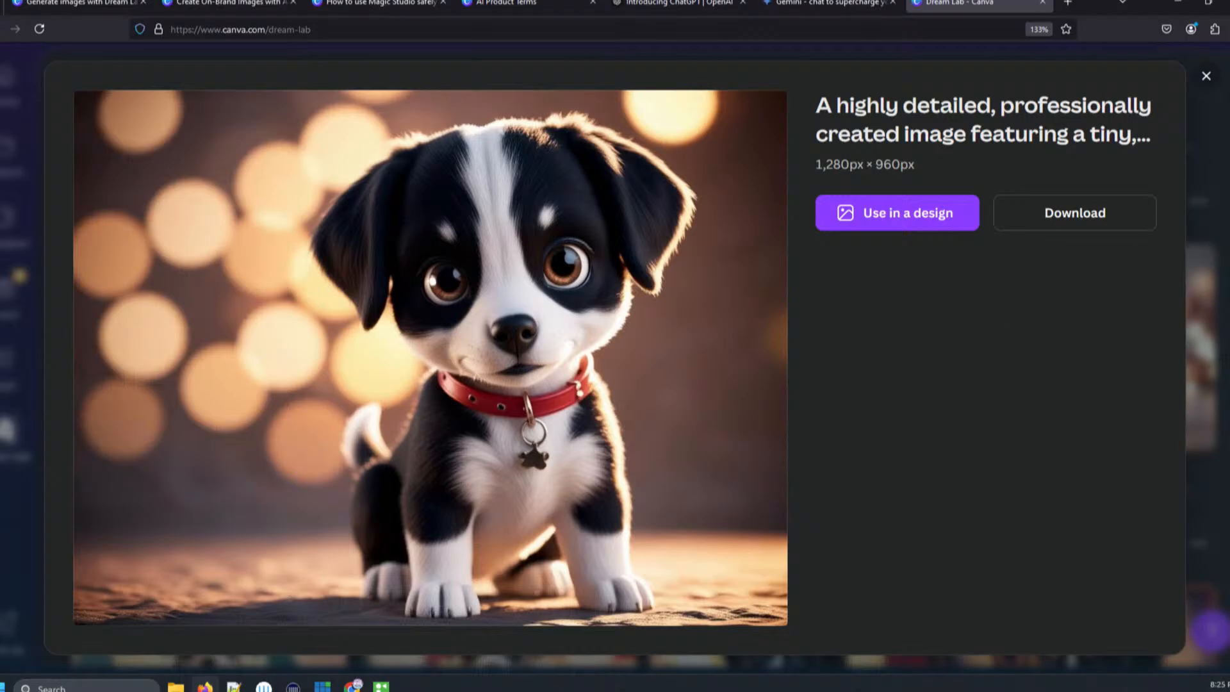
click(1206, 76)
click(727, 417)
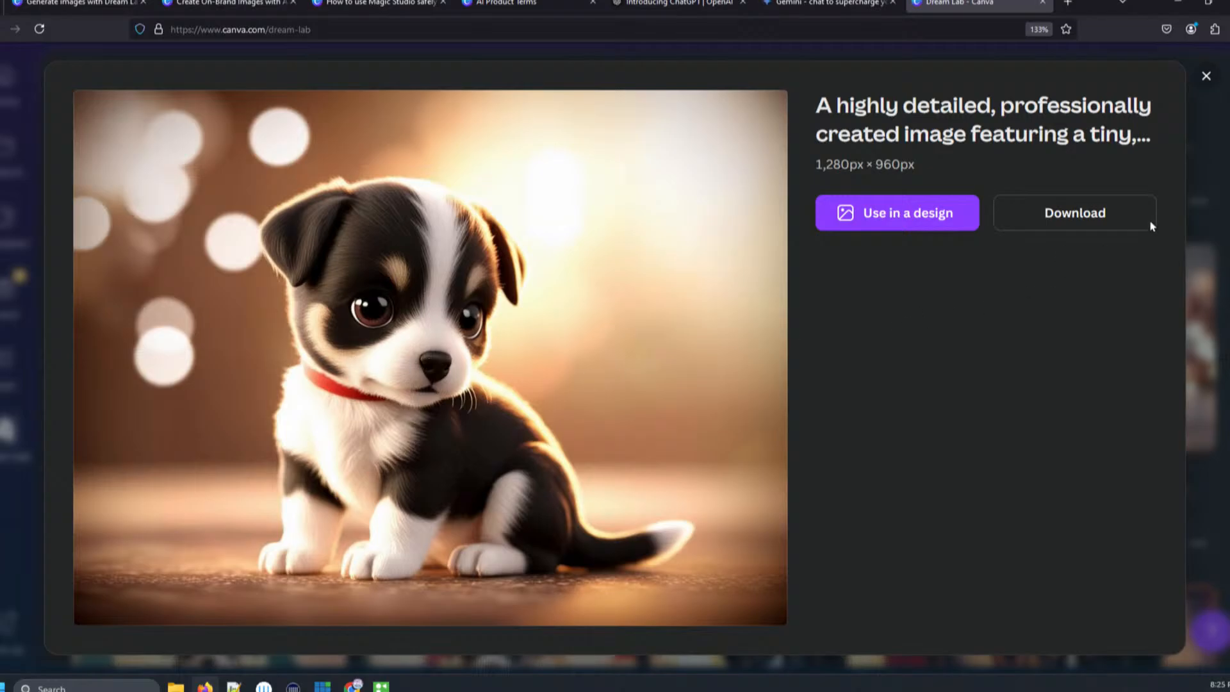
click(1206, 77)
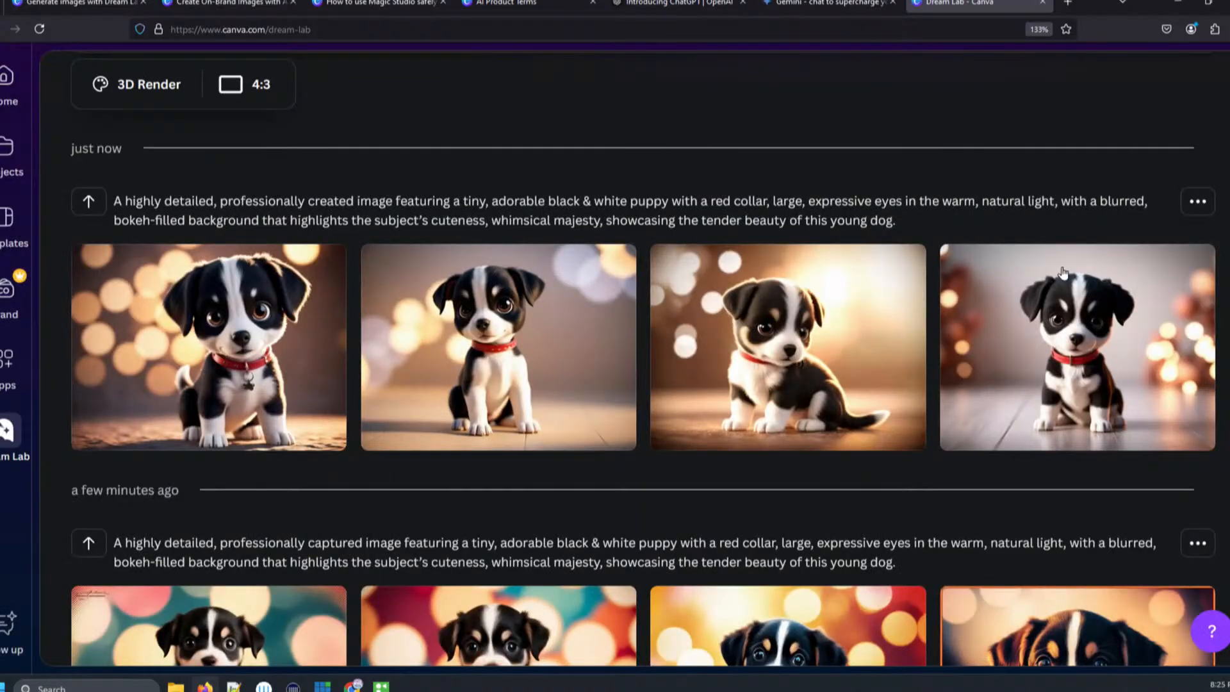
click(1025, 386)
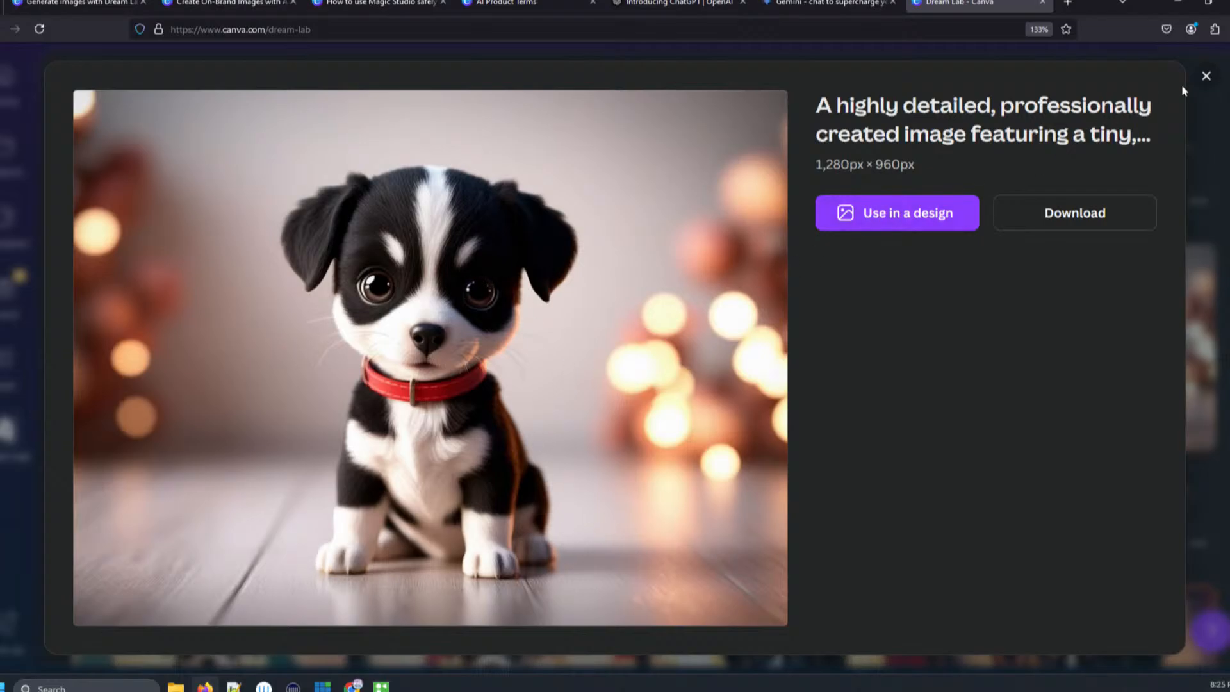
click(1207, 76)
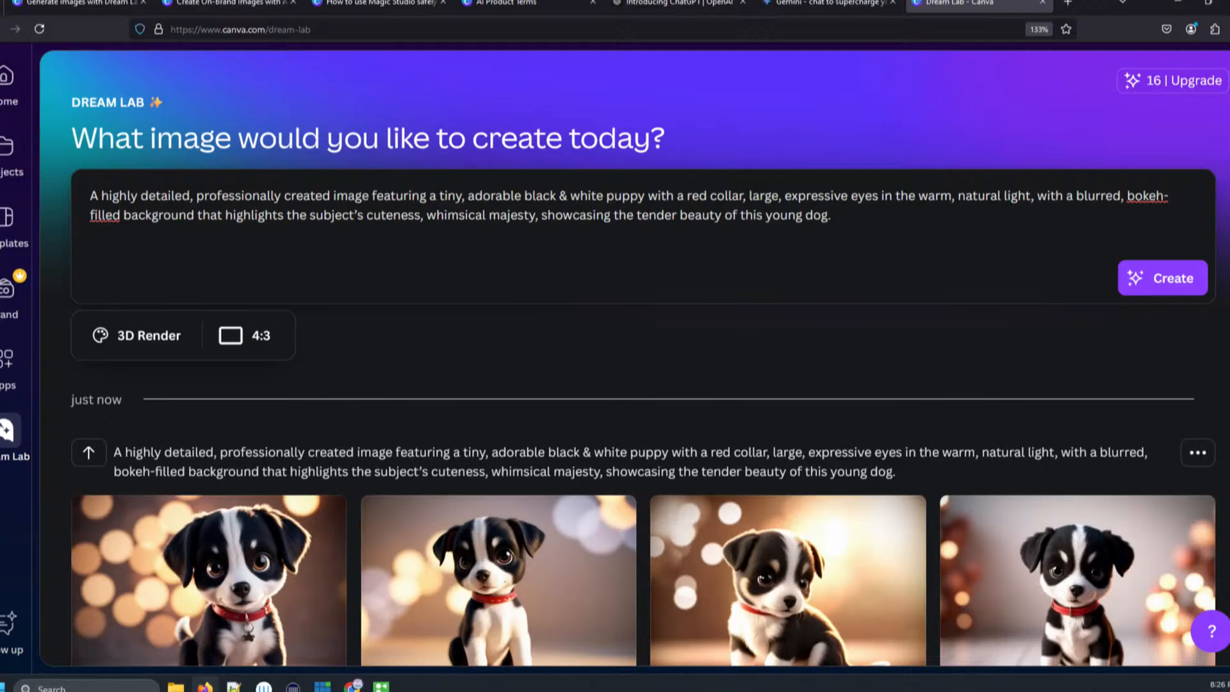
- Browse the inspiration ideas and load the pink orchid castle sample prompt into the prompt box
scroll(615, 359, down, 5)
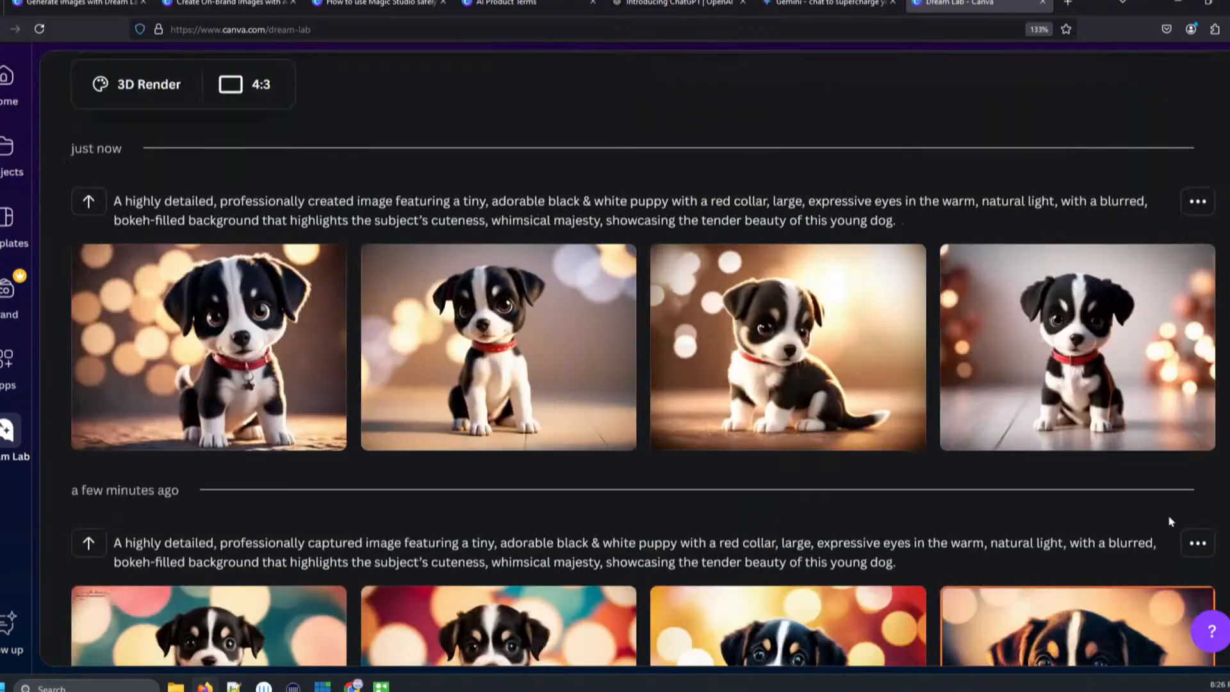
scroll(1170, 521, down, 10)
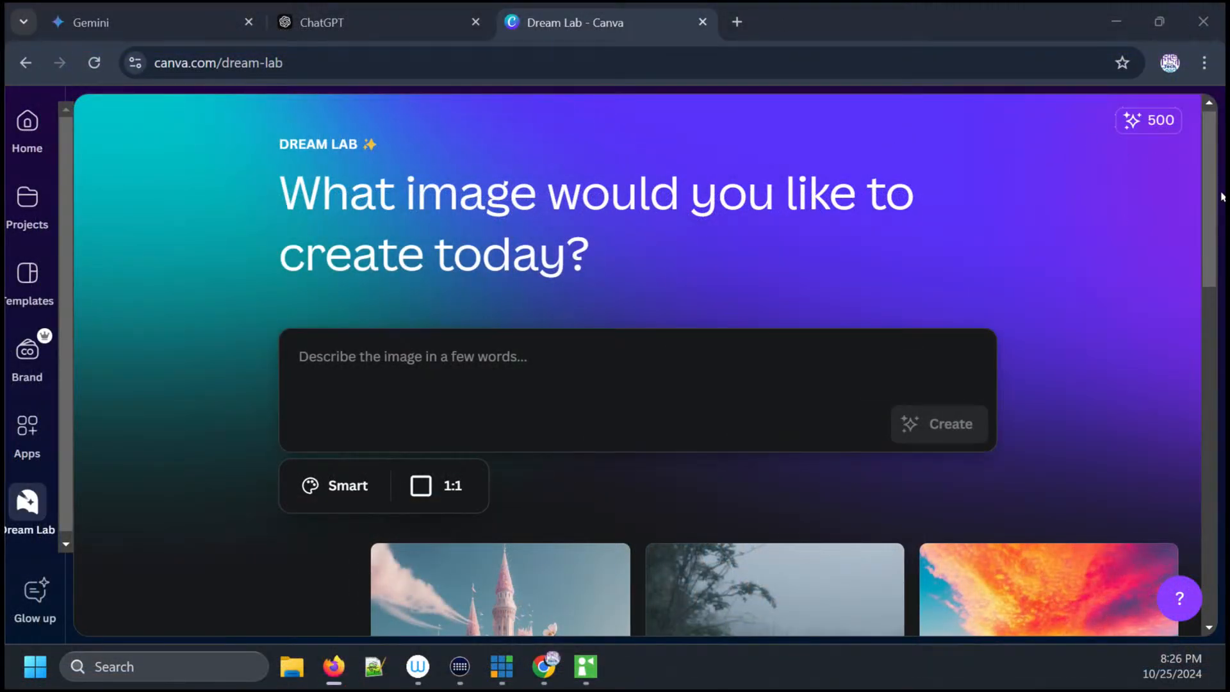
drag(1208, 199, 1176, 530)
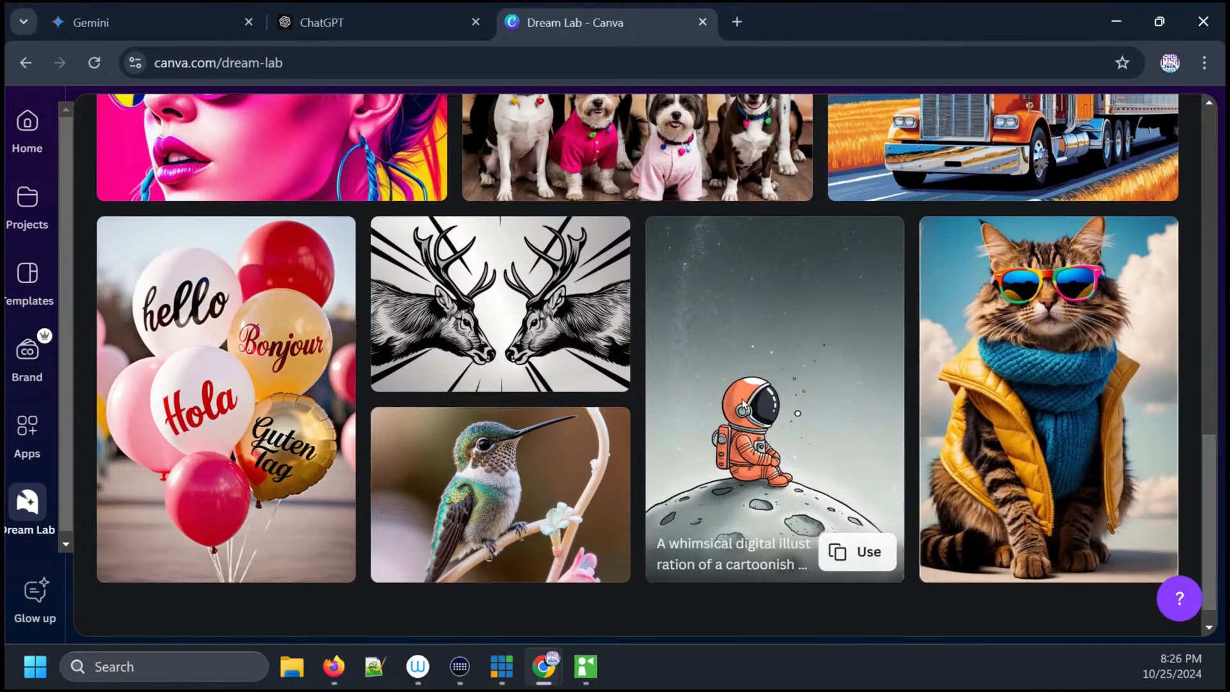
mouse_move(472, 487)
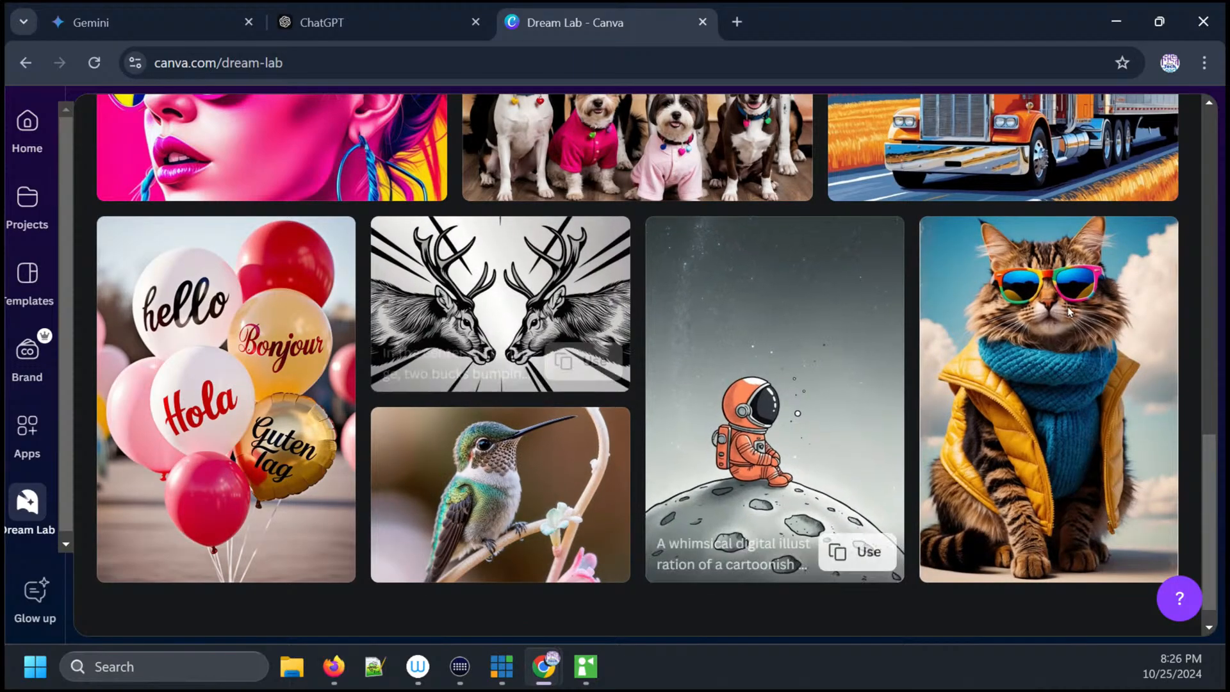
drag(1211, 447, 1210, 353)
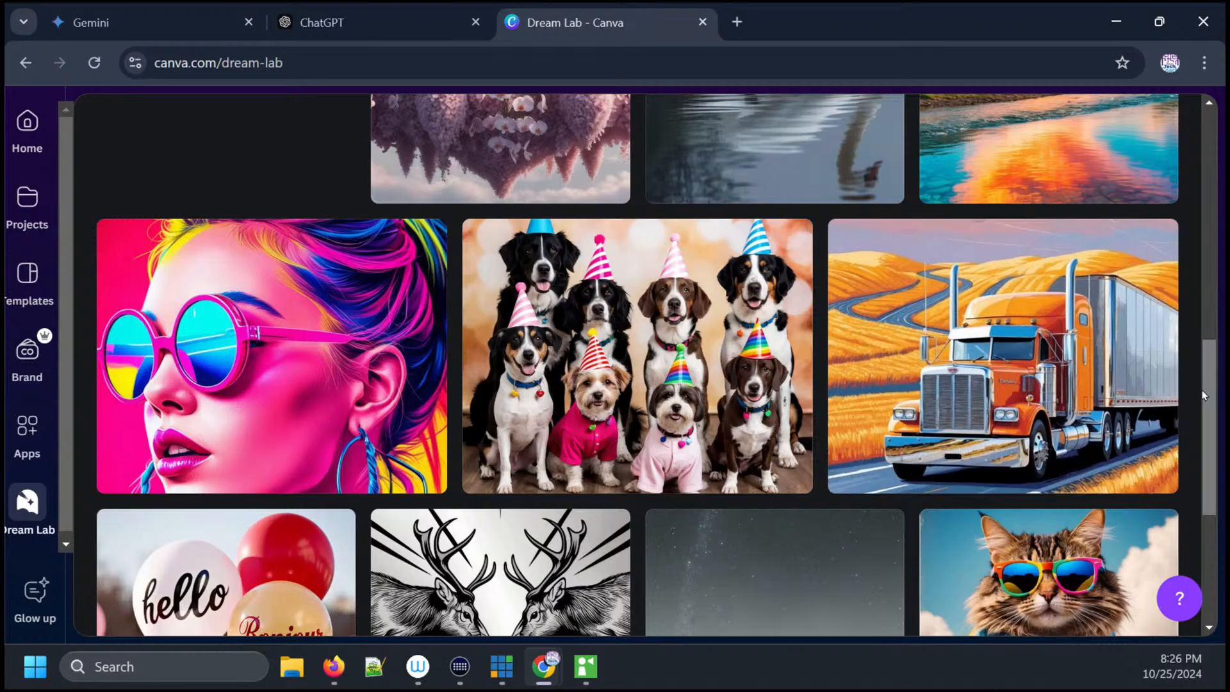
scroll(1196, 330, up, 3)
scroll(1196, 330, up, 2)
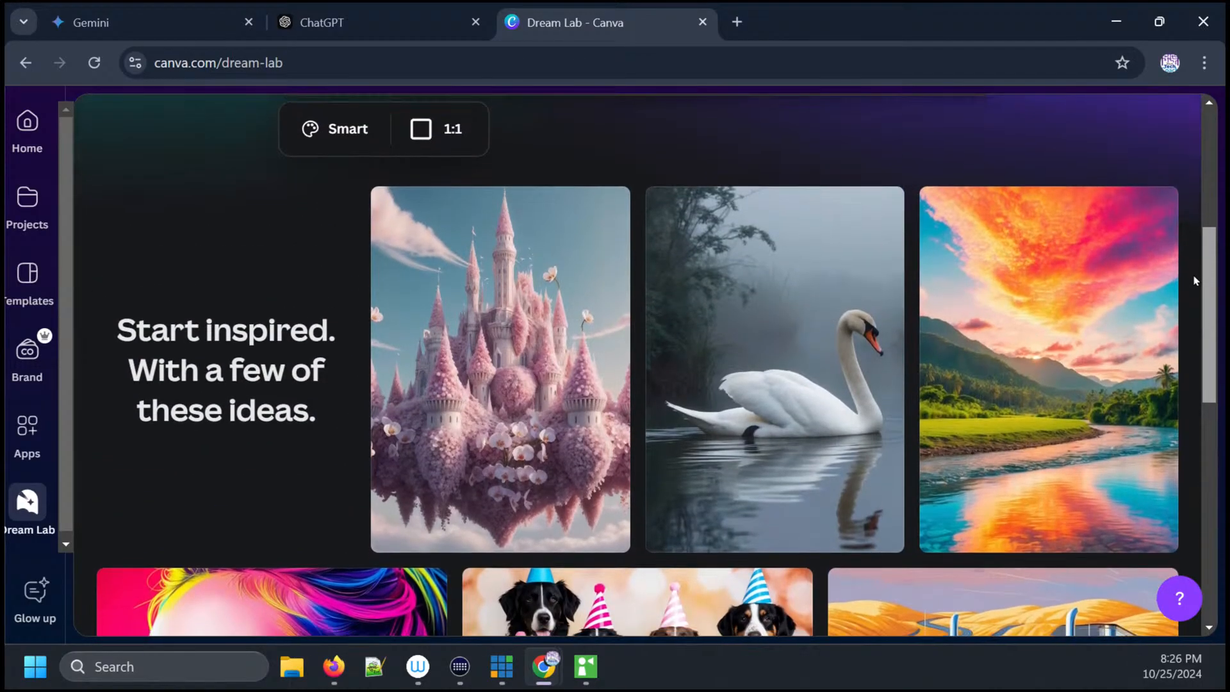
scroll(1217, 378, down, 5)
drag(1219, 385, 1208, 295)
mouse_move(555, 436)
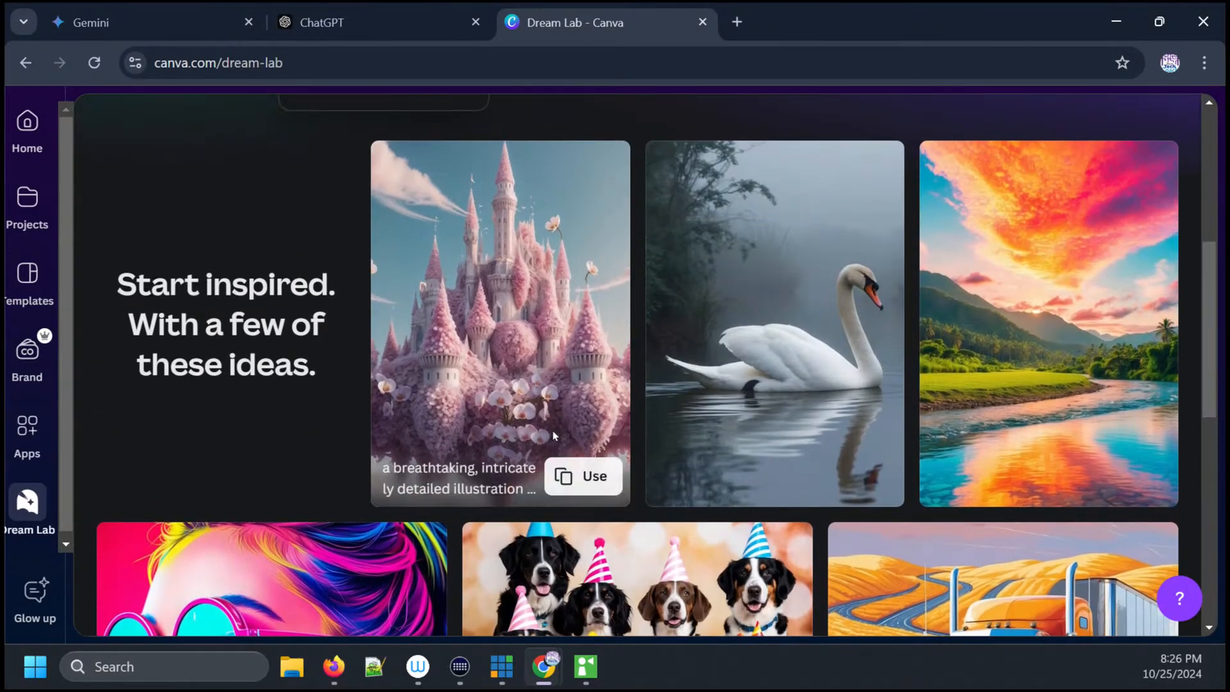
click(581, 477)
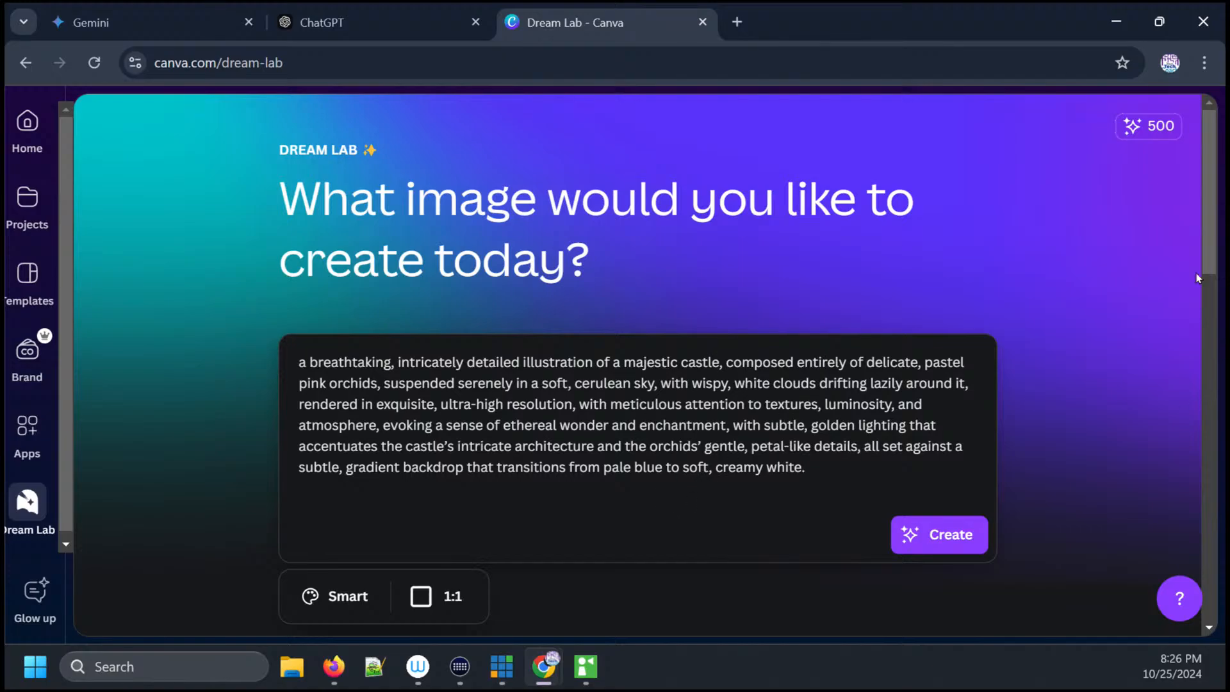
- Load the party-hat dogs sample prompt into the prompt box instead
scroll(1197, 216, down, 8)
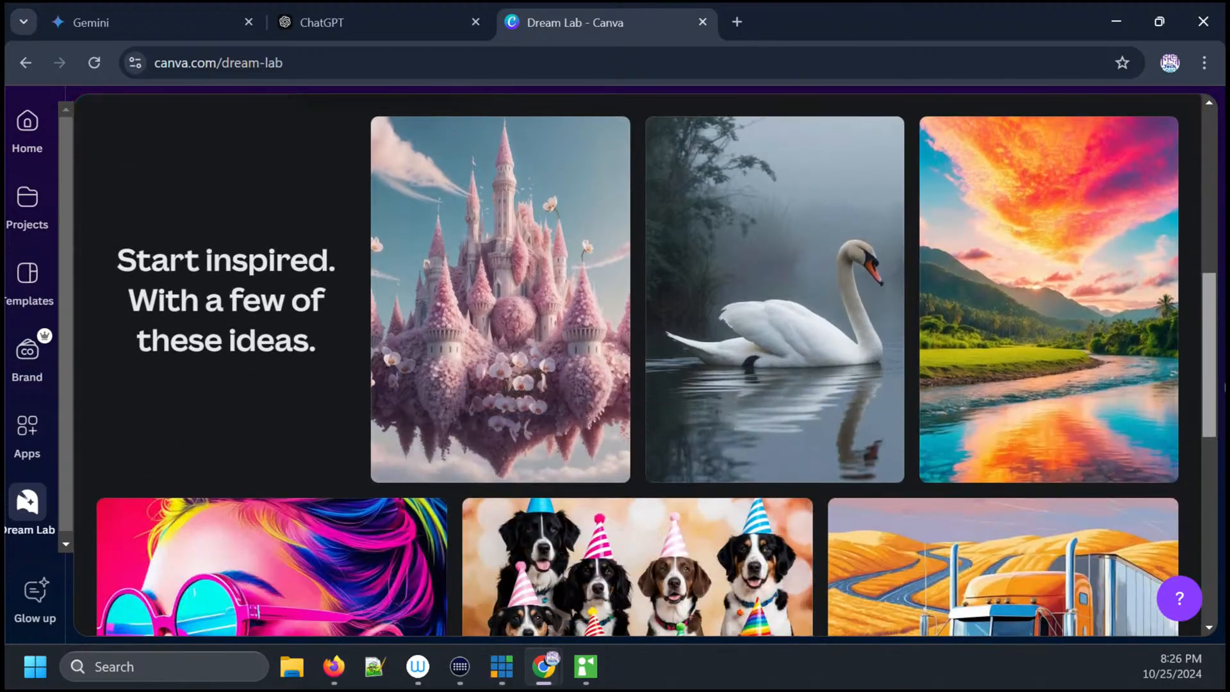
scroll(638, 364, down, 2)
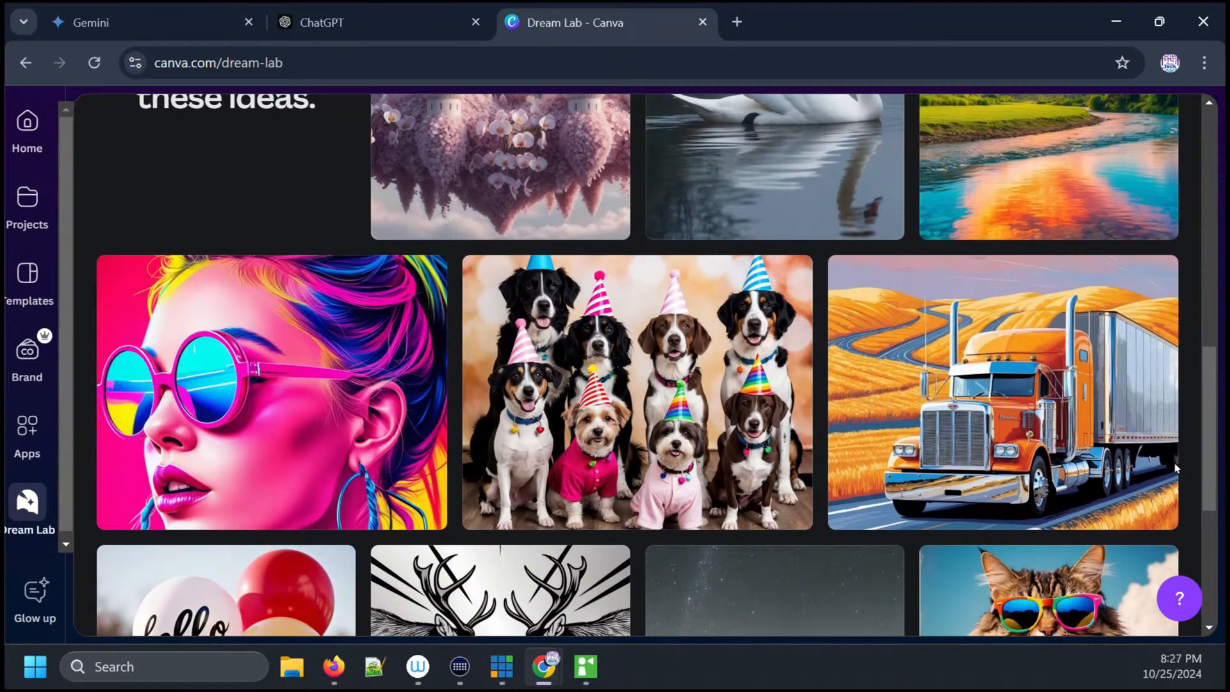
mouse_move(730, 471)
click(767, 498)
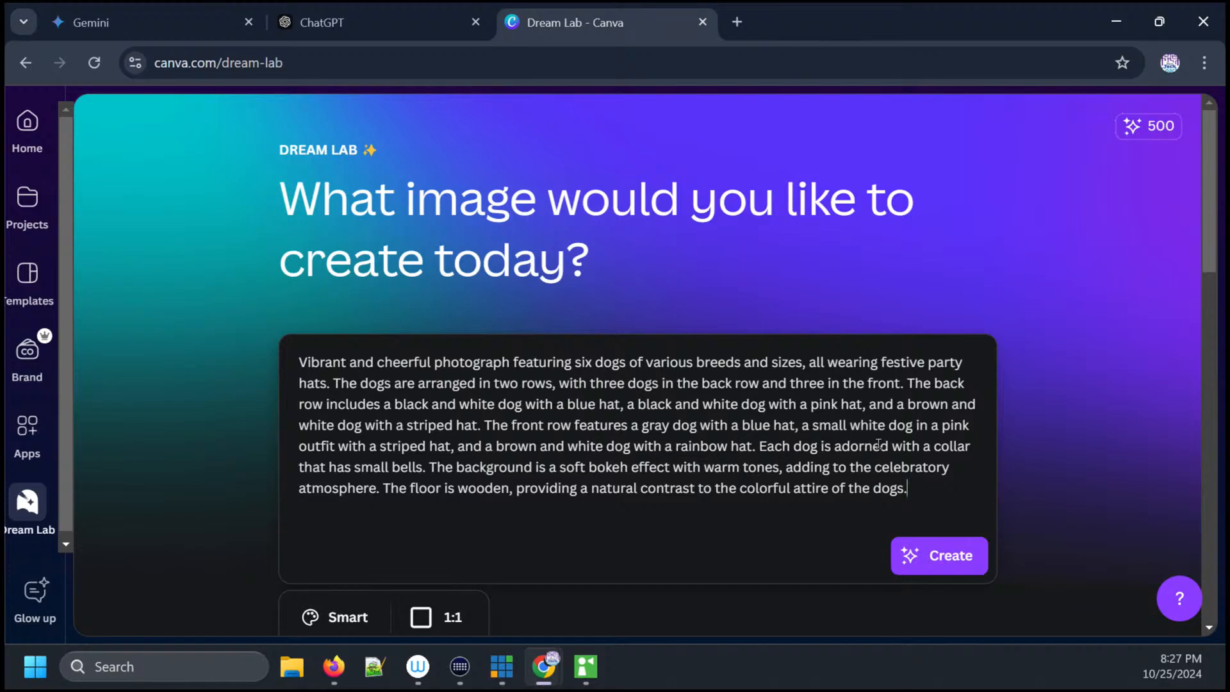
- Scroll through the inspiration gallery and load the cartoon astronaut sample prompt into the prompt box
drag(1208, 248, 1225, 477)
scroll(1209, 475, down, 2)
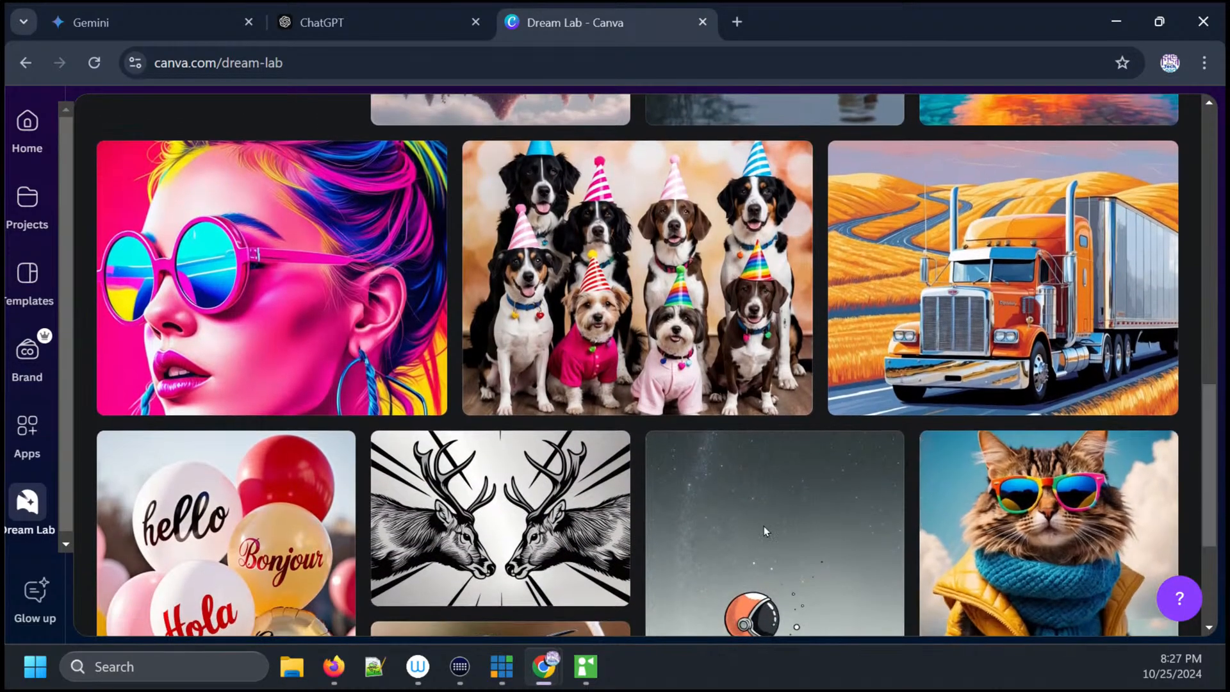
scroll(1209, 475, down, 3)
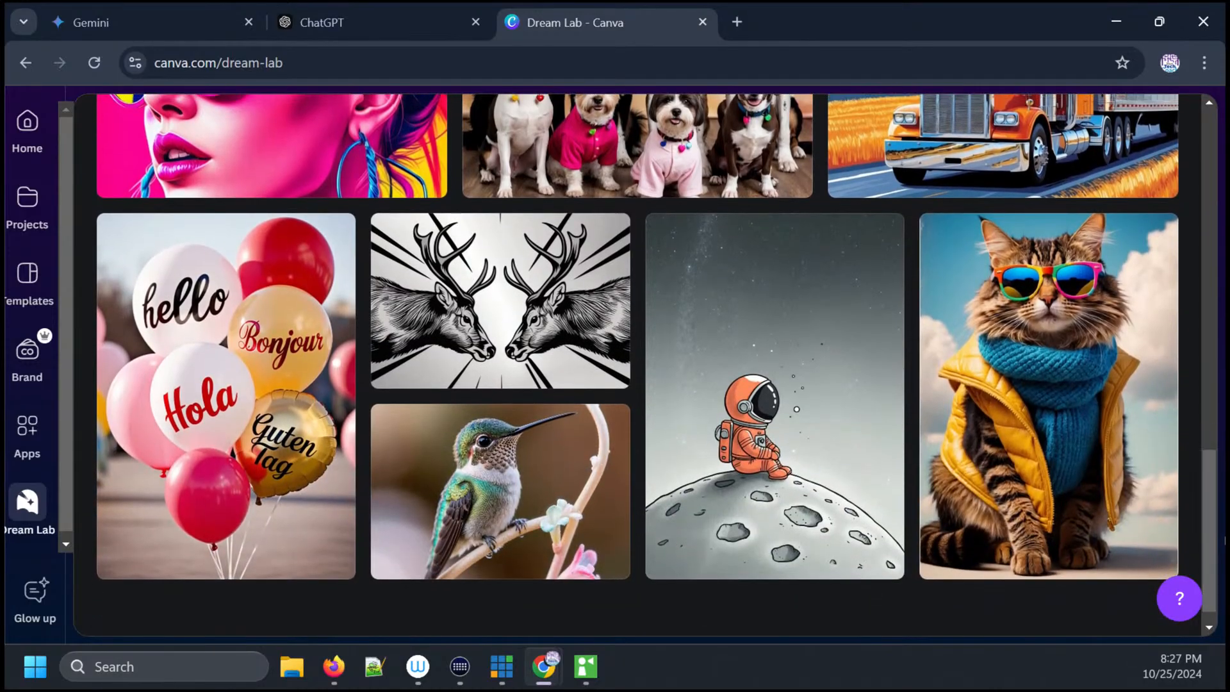
mouse_move(778, 495)
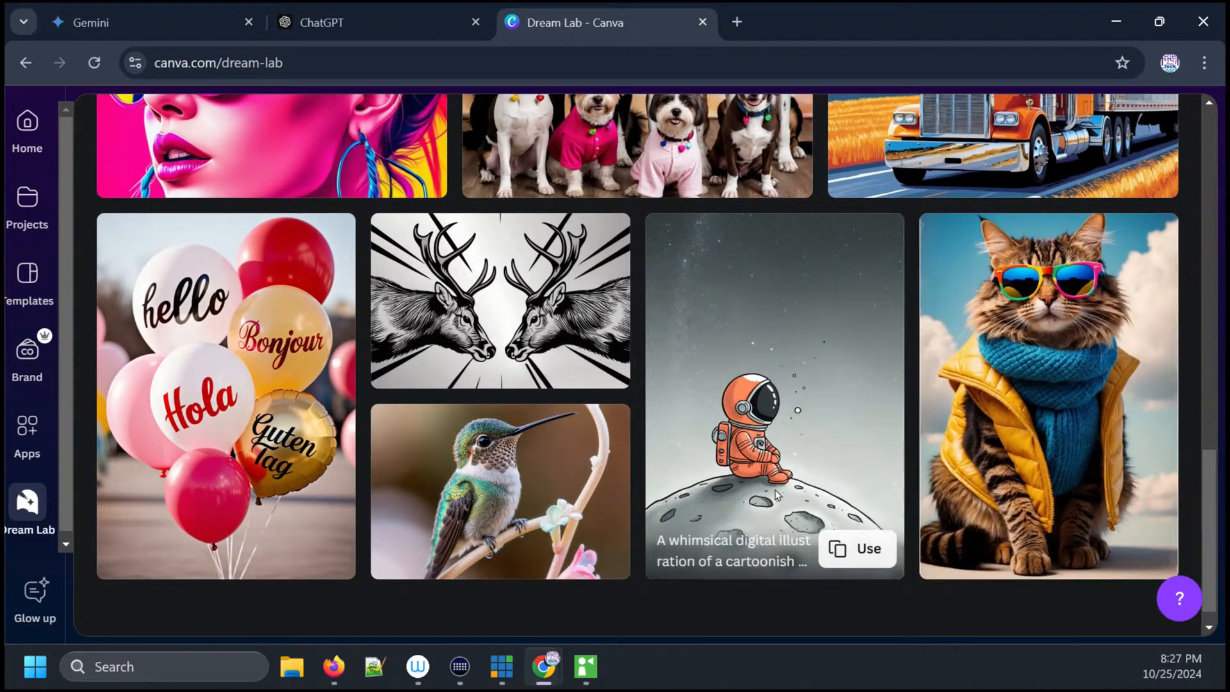
click(840, 548)
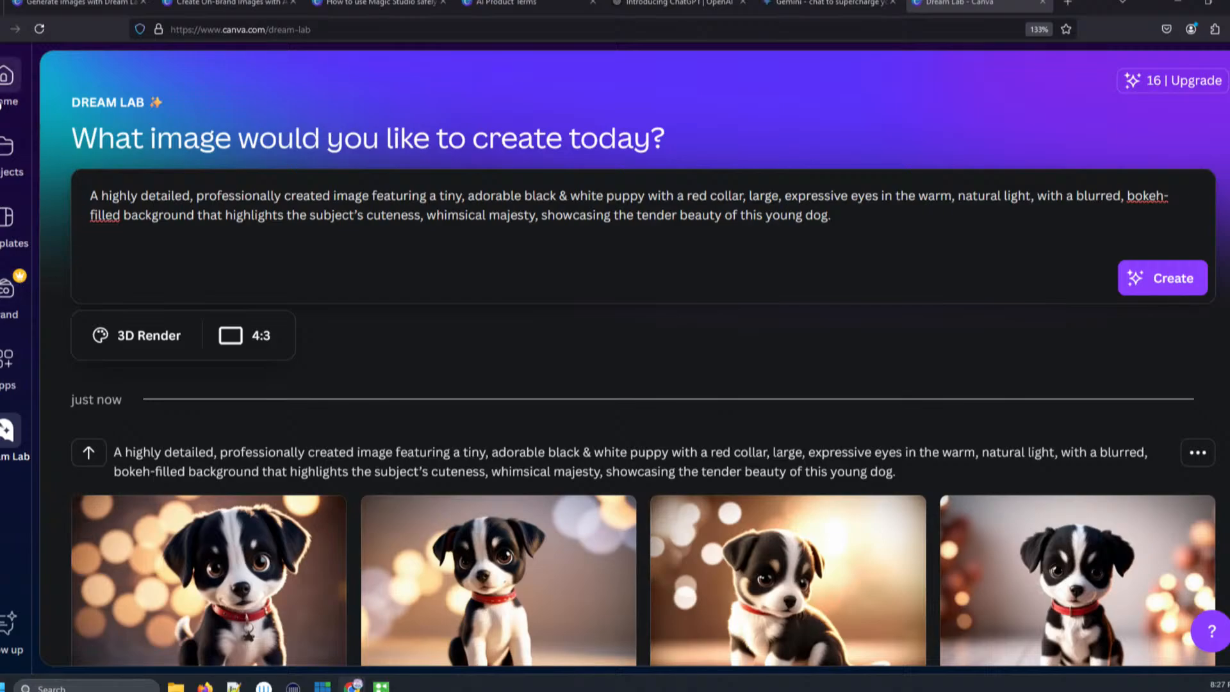
- Go to the Canva home page and try a premium Instagram post template from Social media, closing the upgrade offer
click(10, 91)
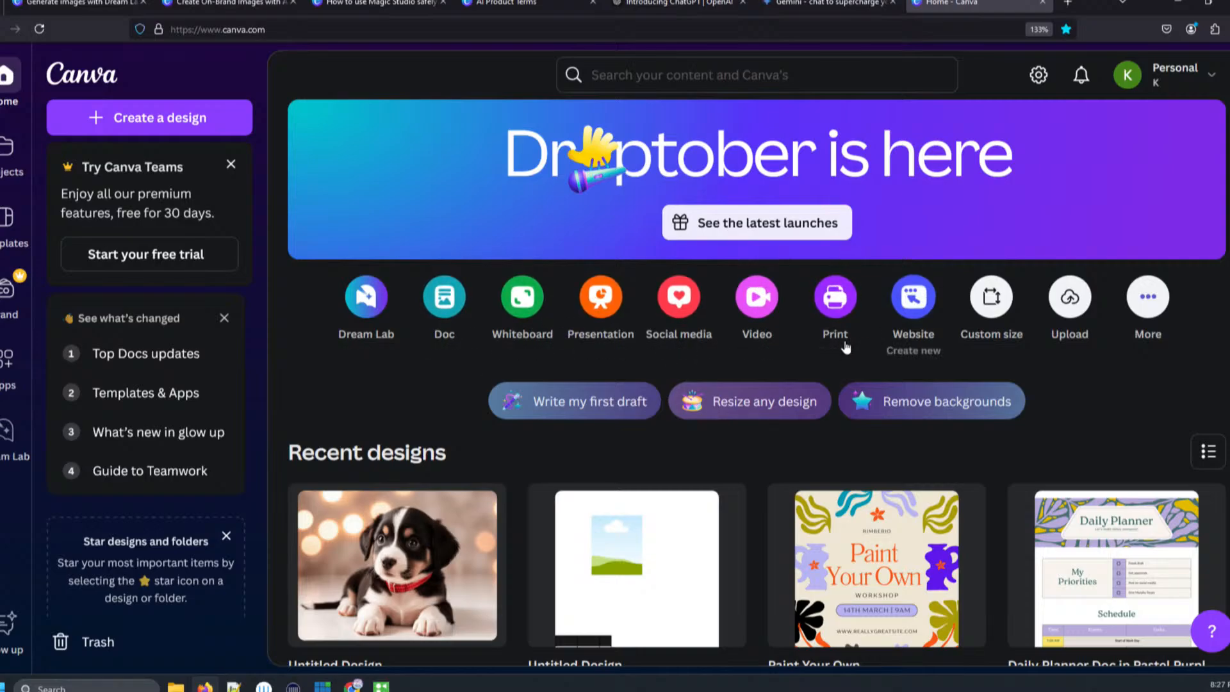
click(689, 314)
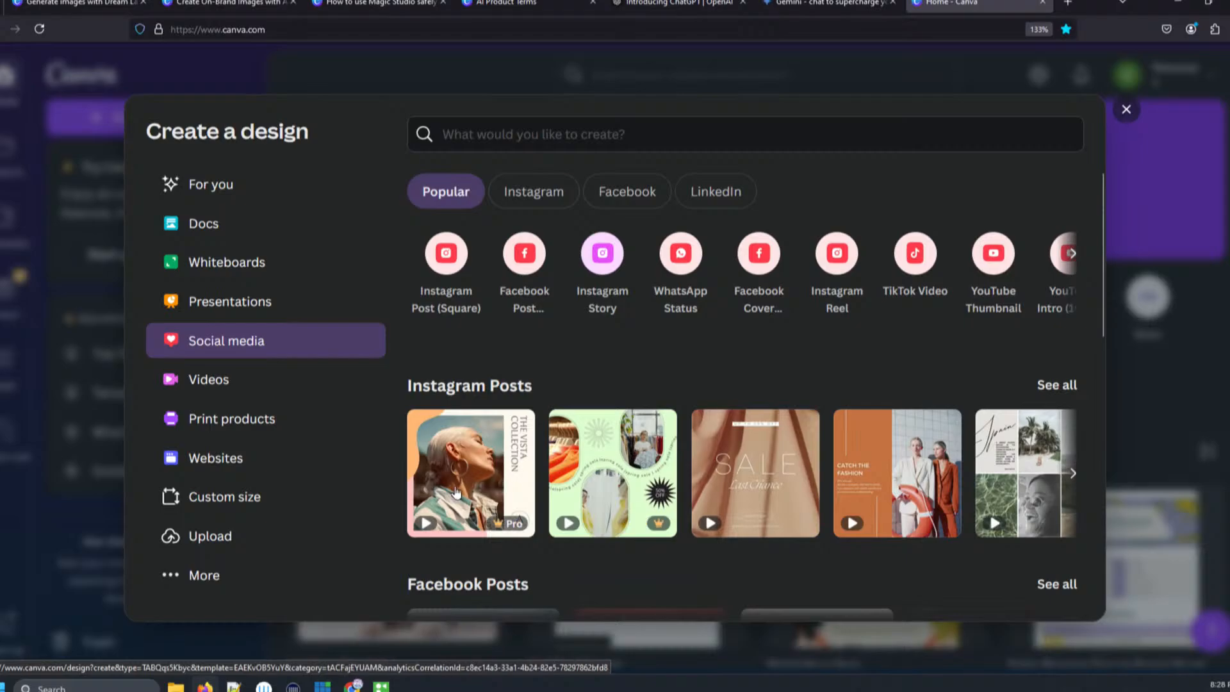
click(465, 487)
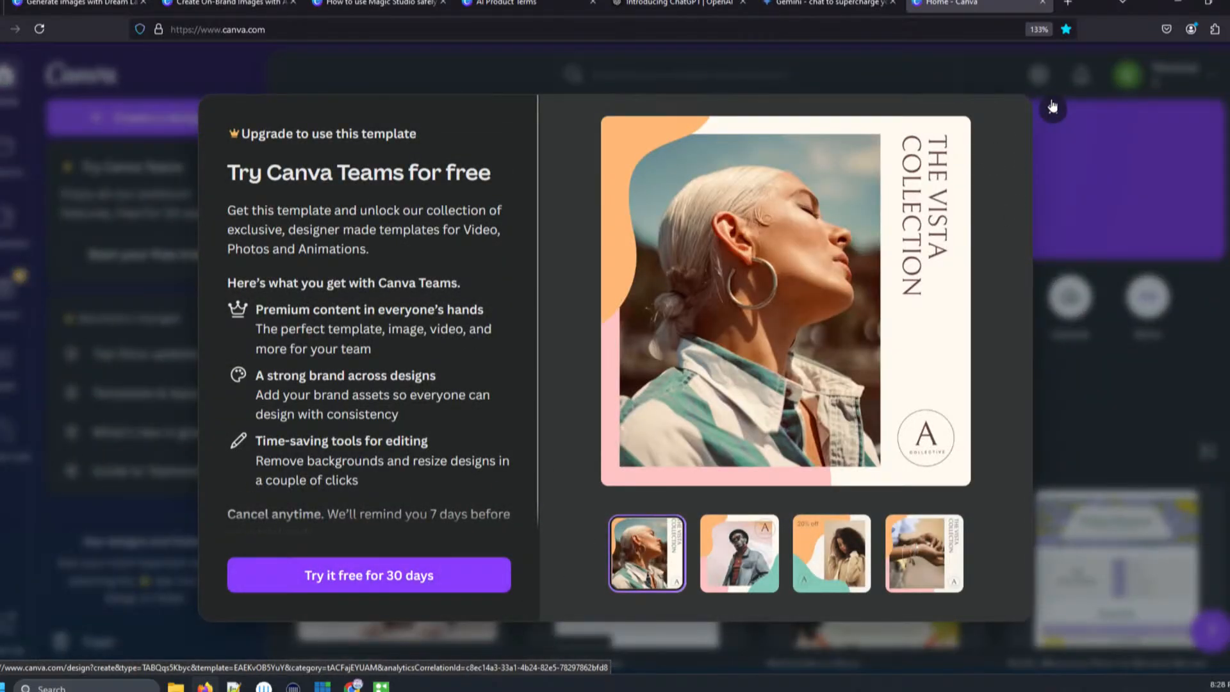
click(1050, 110)
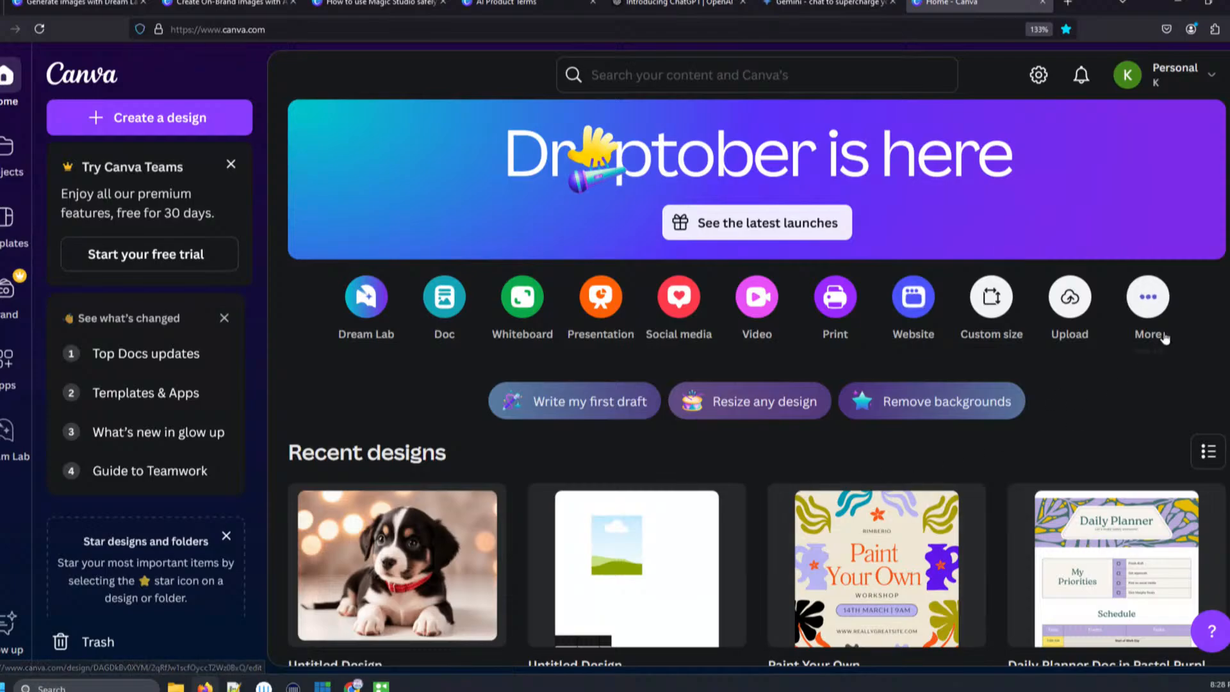
- Open the recent untitled design and keep it in the browser rather than the Canva app
click(666, 570)
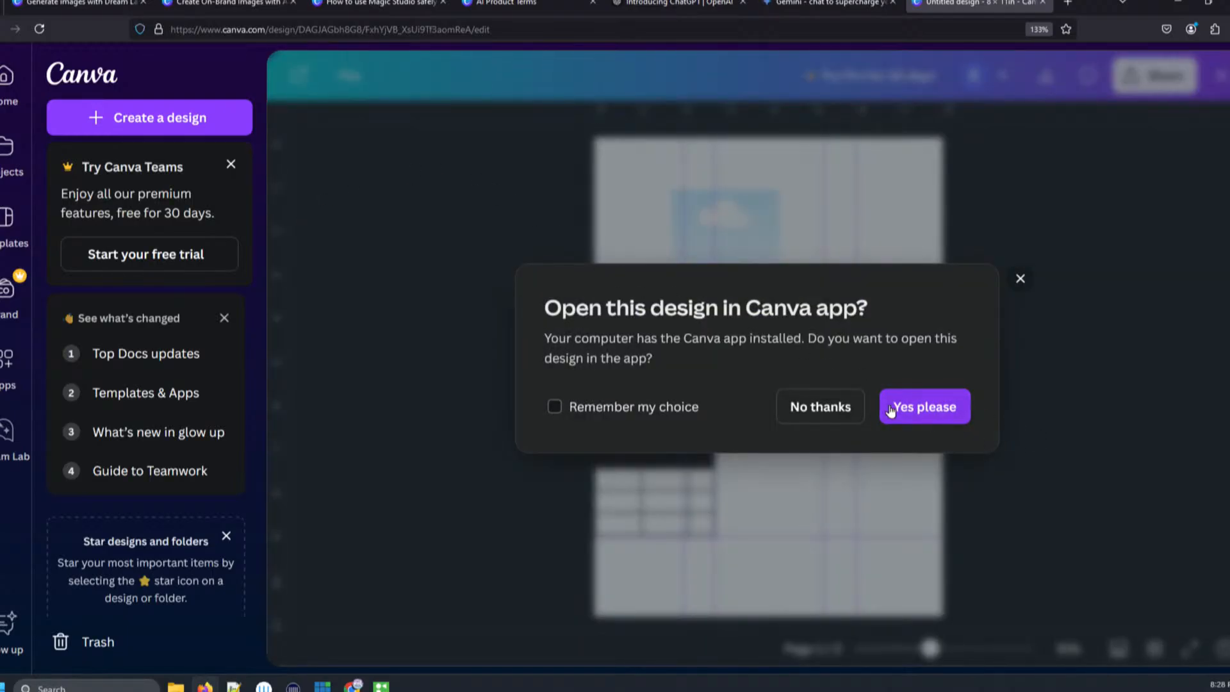
click(820, 406)
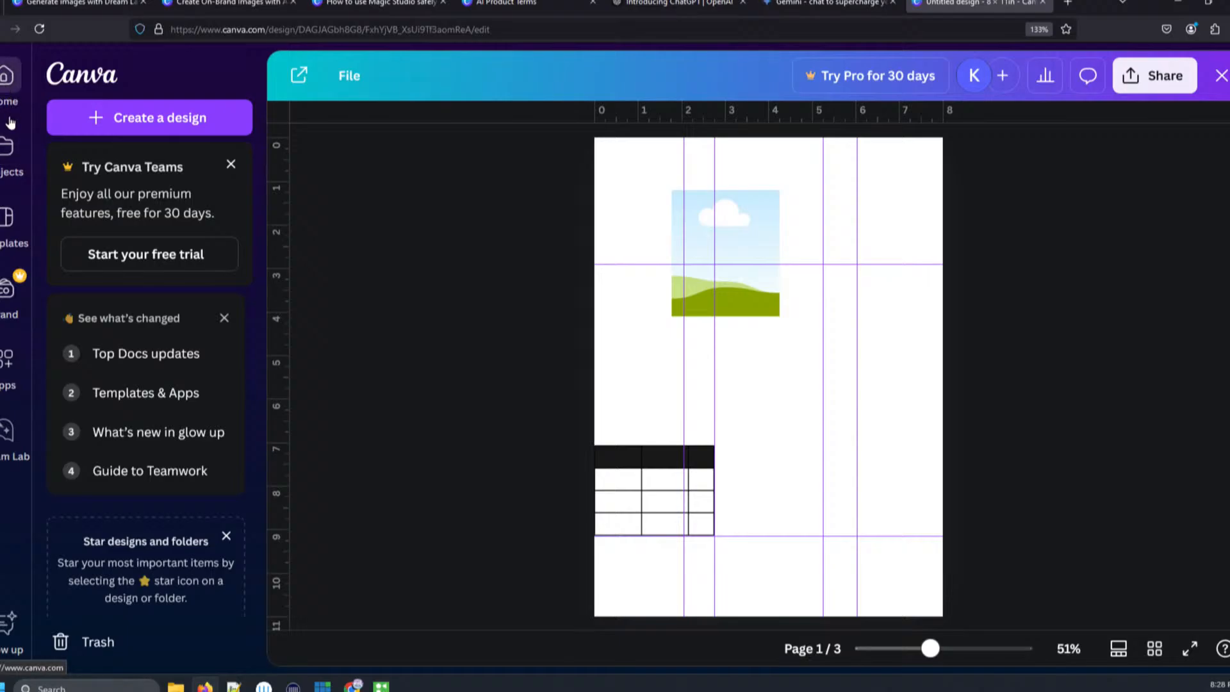
- Search the design's elements for puppies and show all matching graphics
click(813, 378)
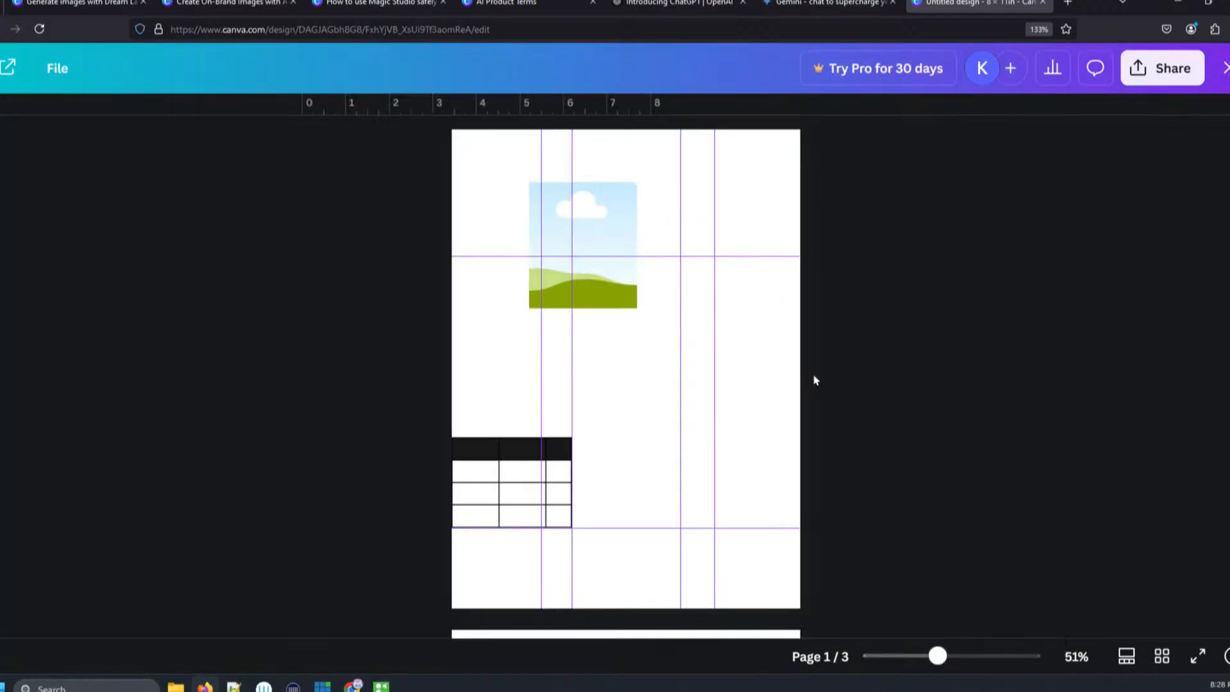
click(3, 217)
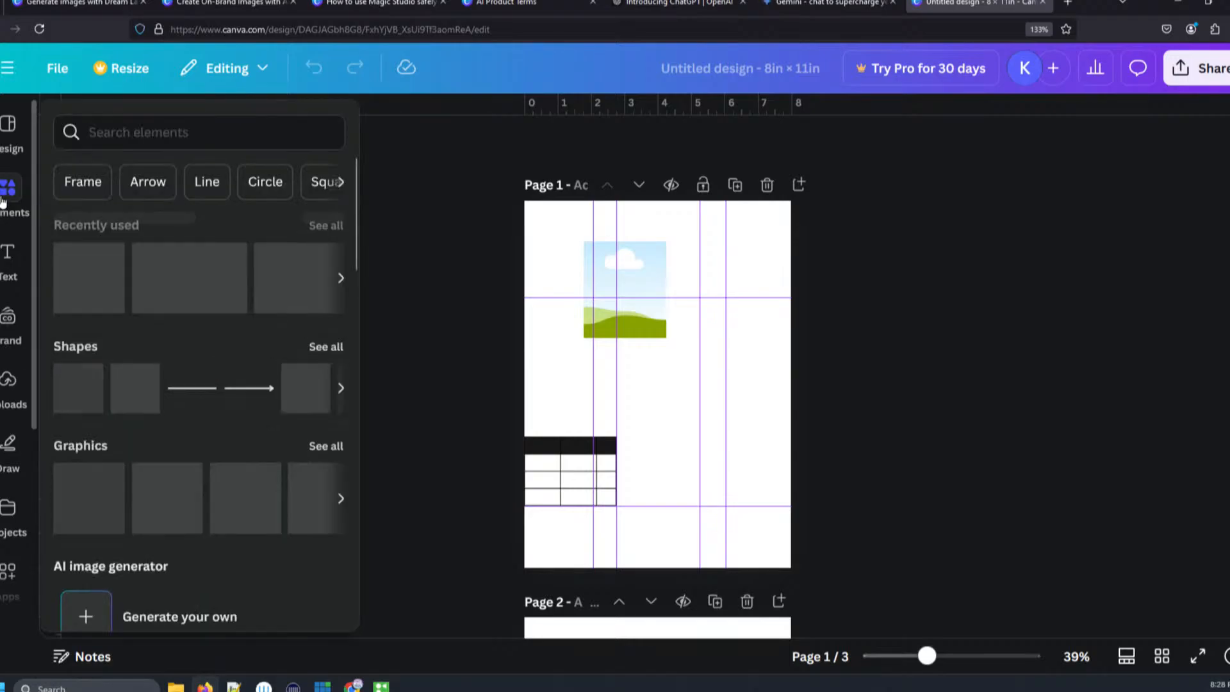
click(122, 128)
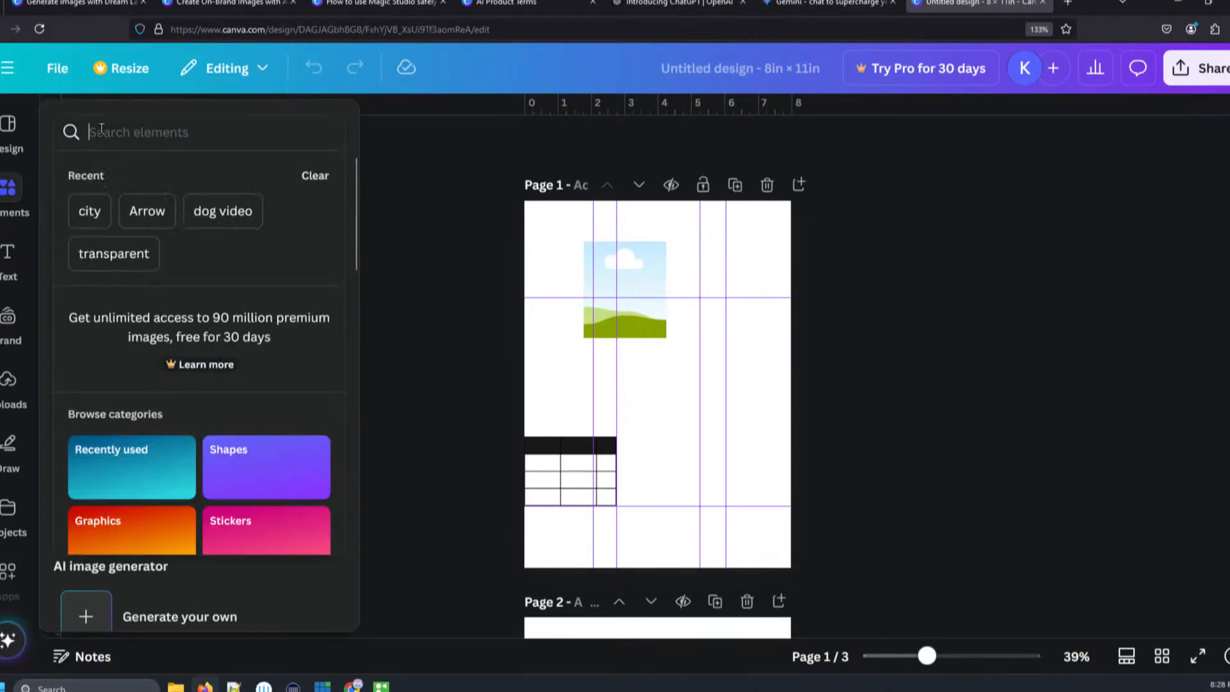
text(pu)
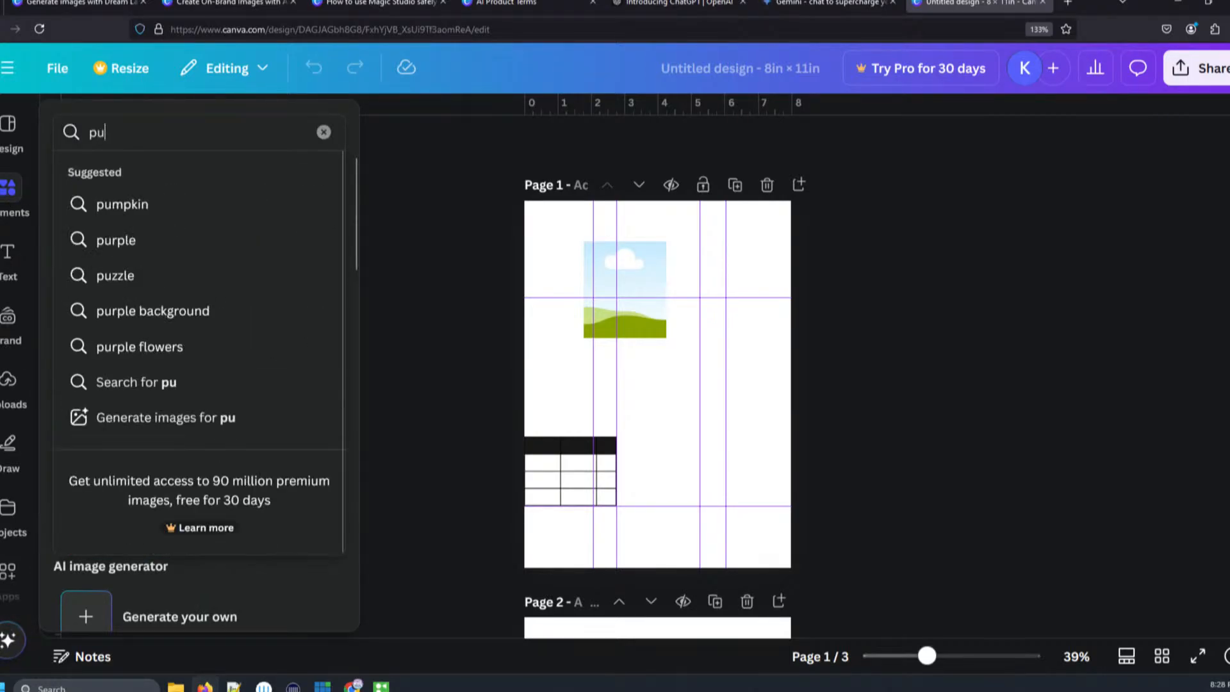
text(ppies)
key(Return)
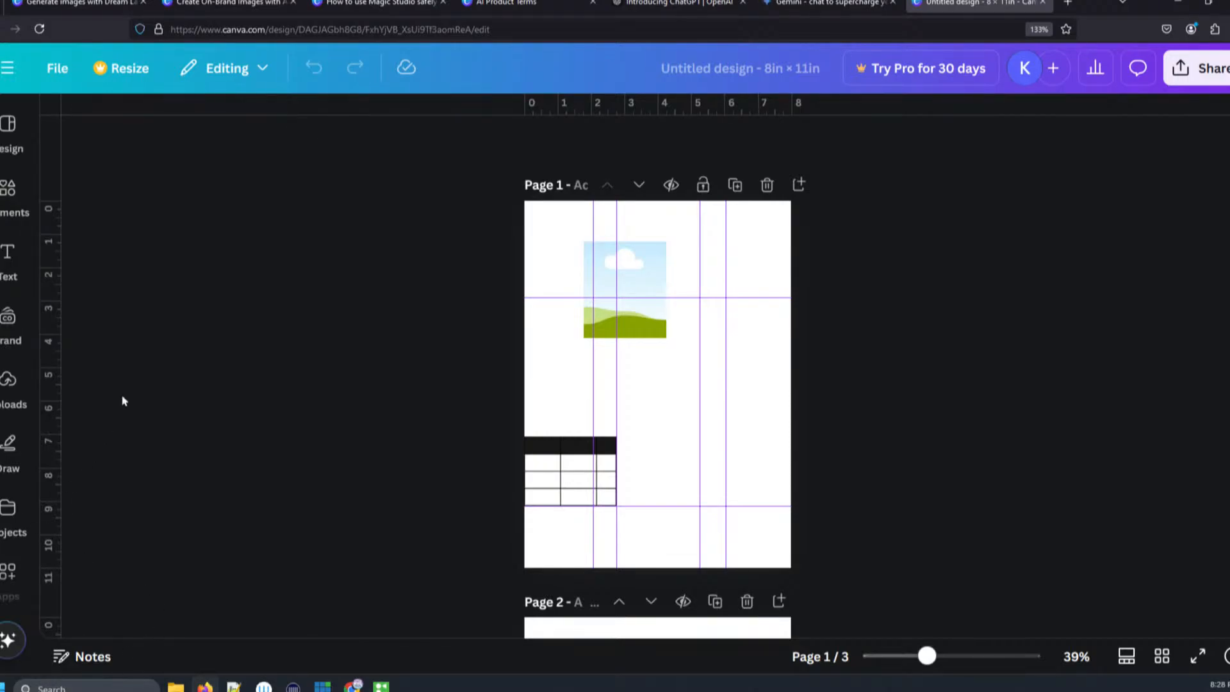
click(8, 188)
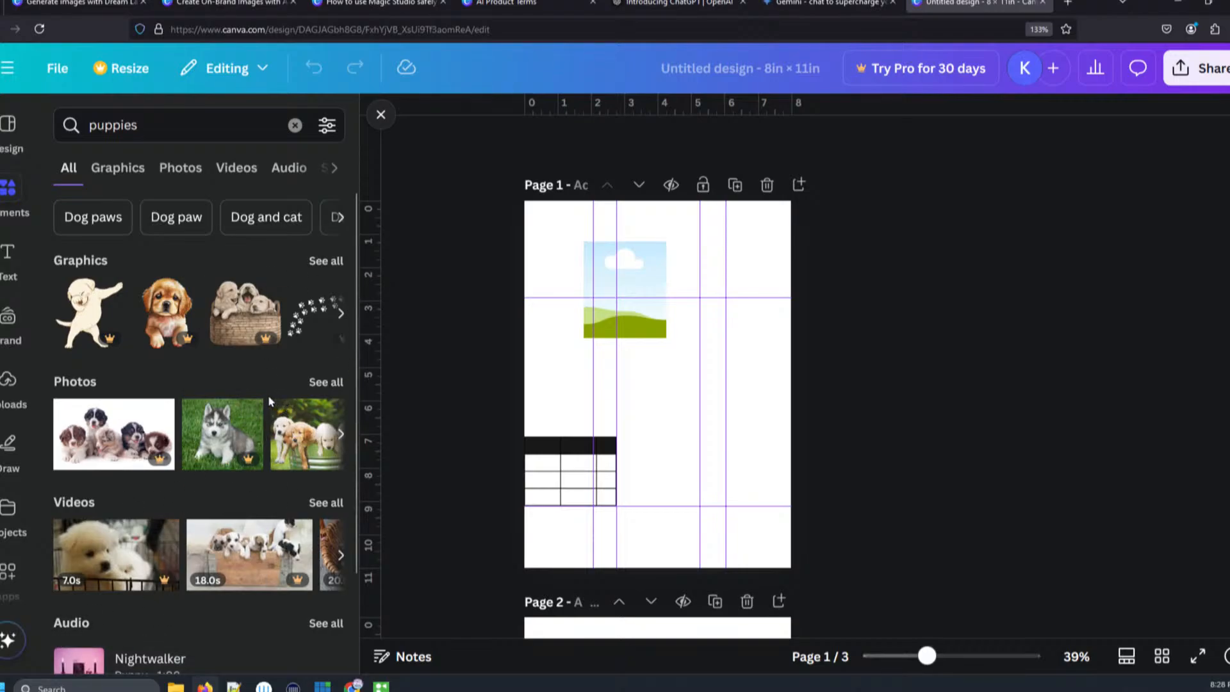
click(327, 267)
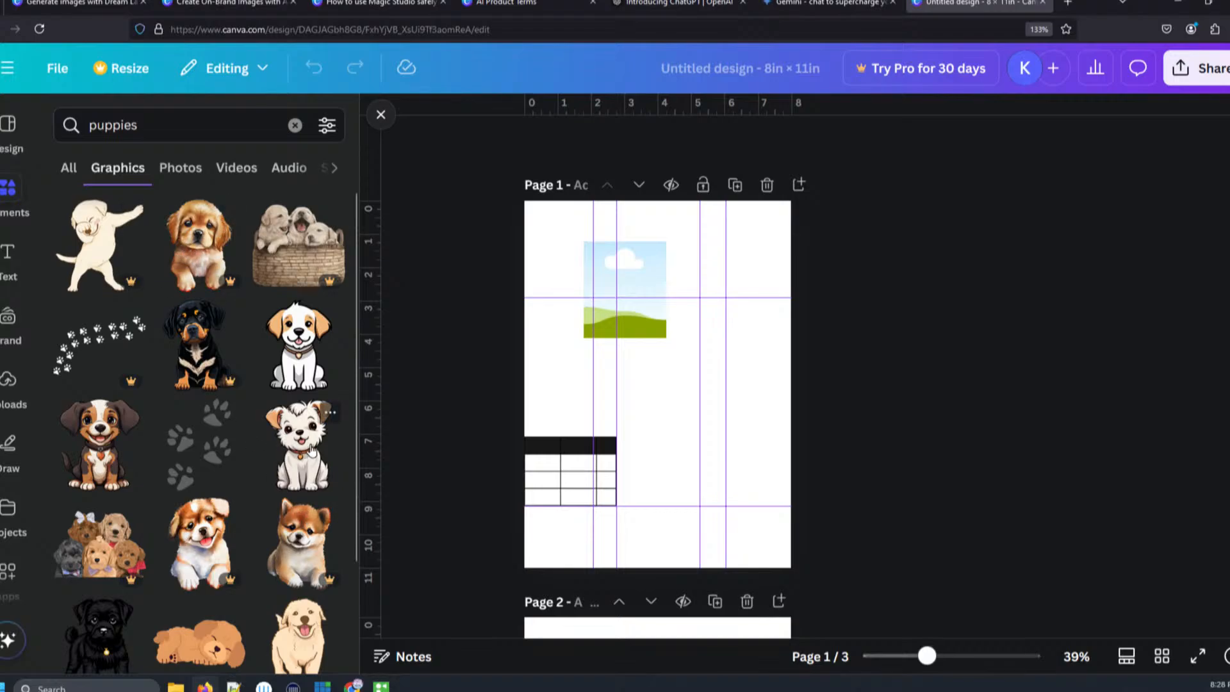
- Examine the details and full keyword lists of the white cute puppy, watercolor puppy and funny puppy graphics
click(331, 417)
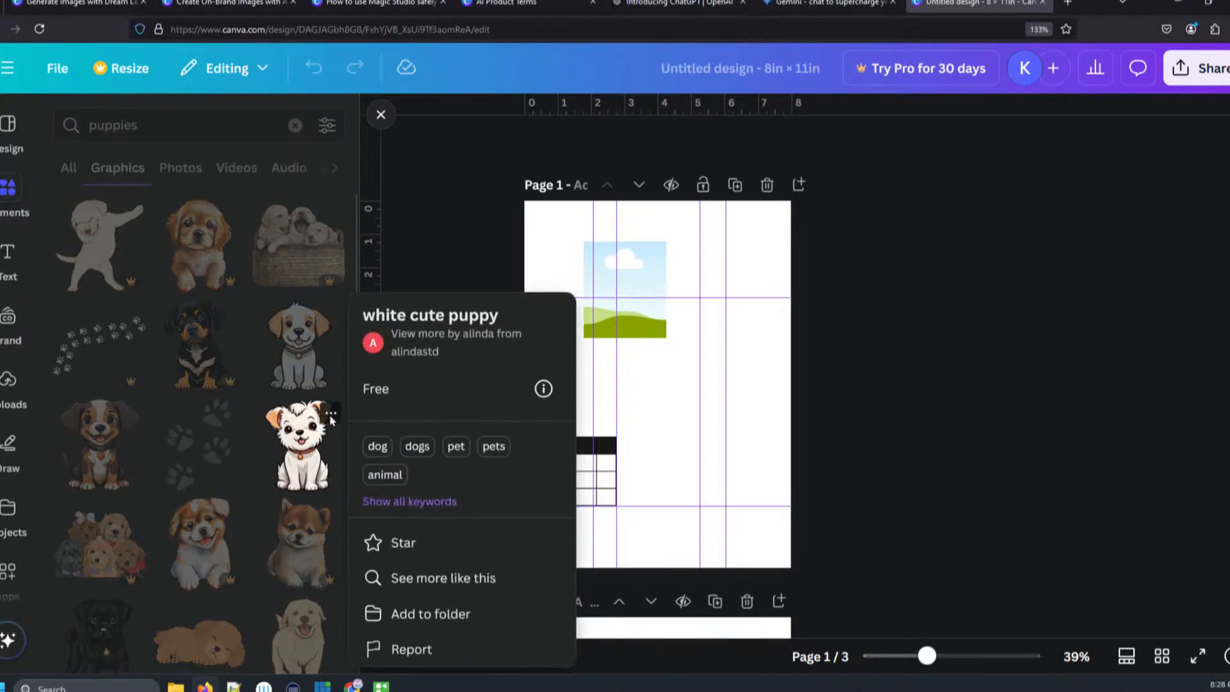
click(434, 503)
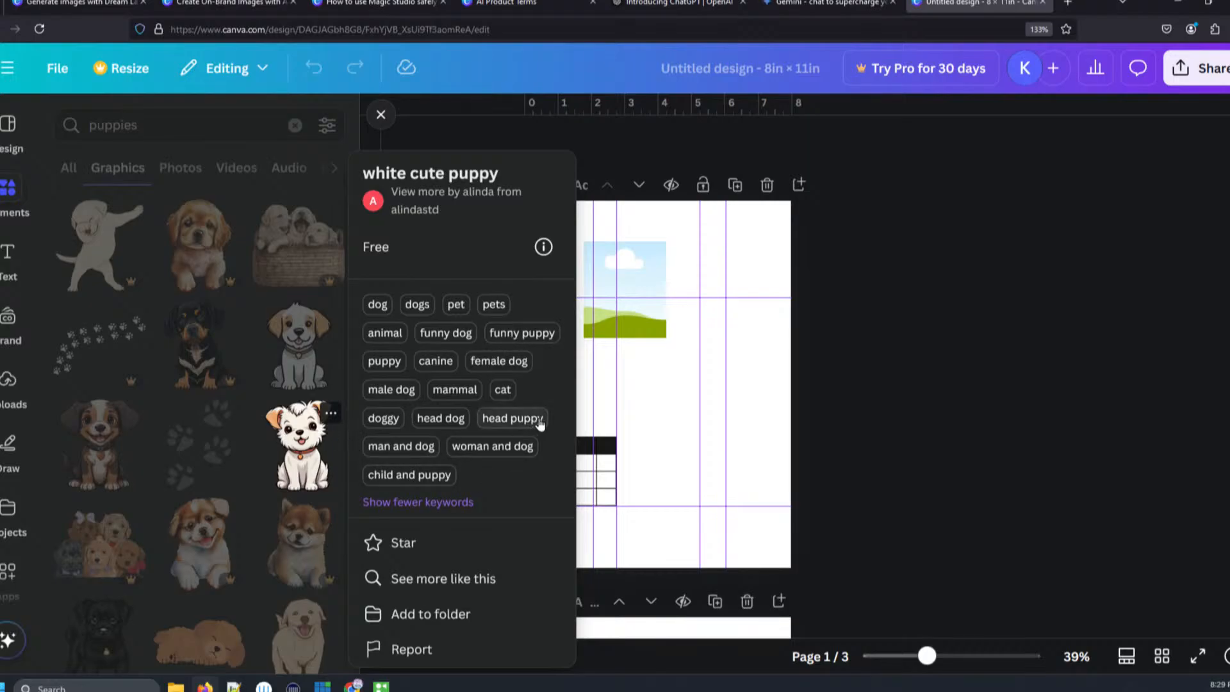
click(215, 540)
click(232, 514)
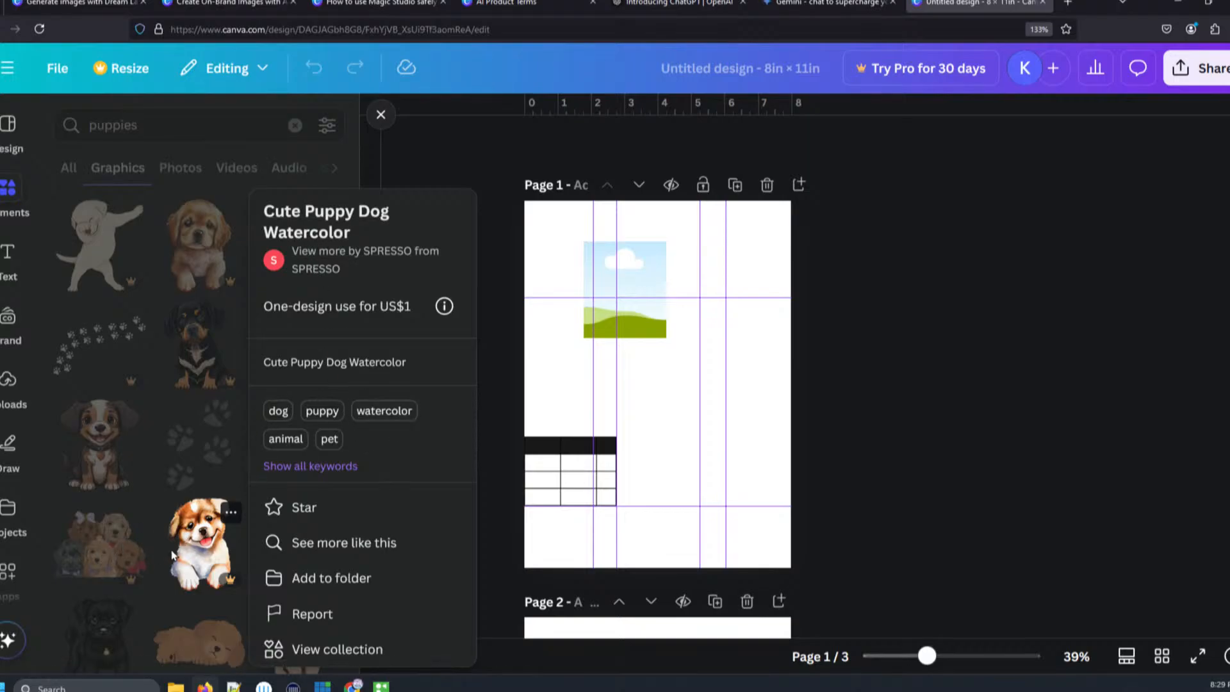
click(107, 458)
click(133, 413)
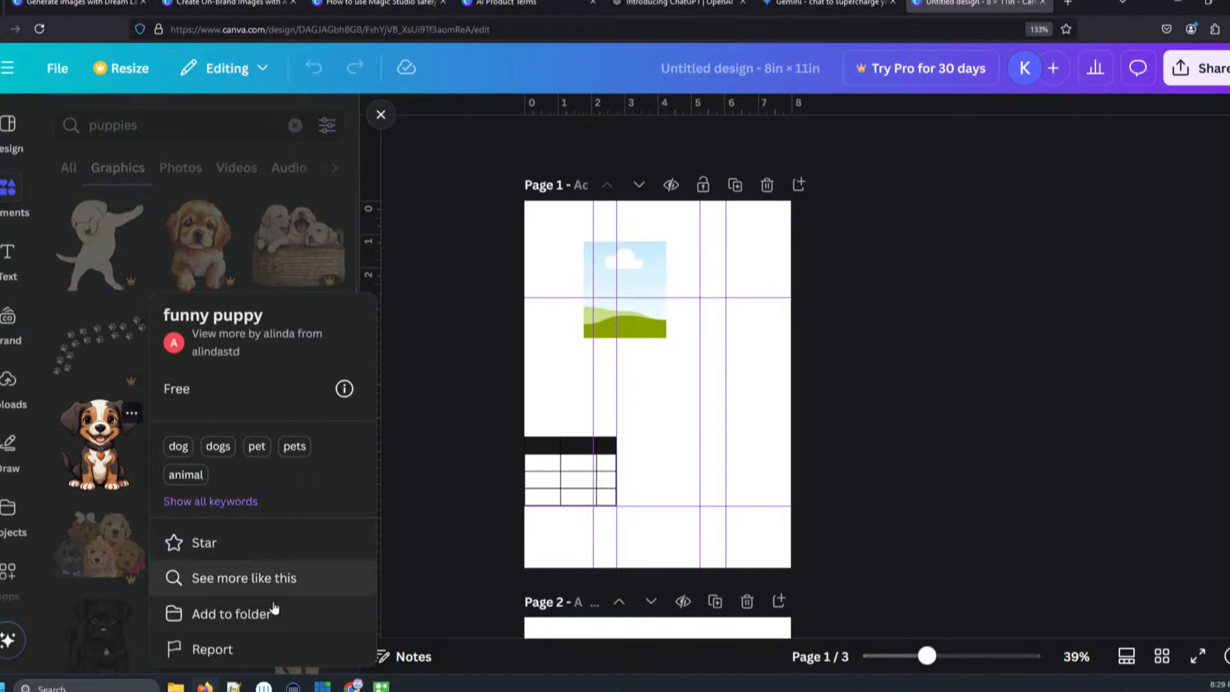
click(223, 504)
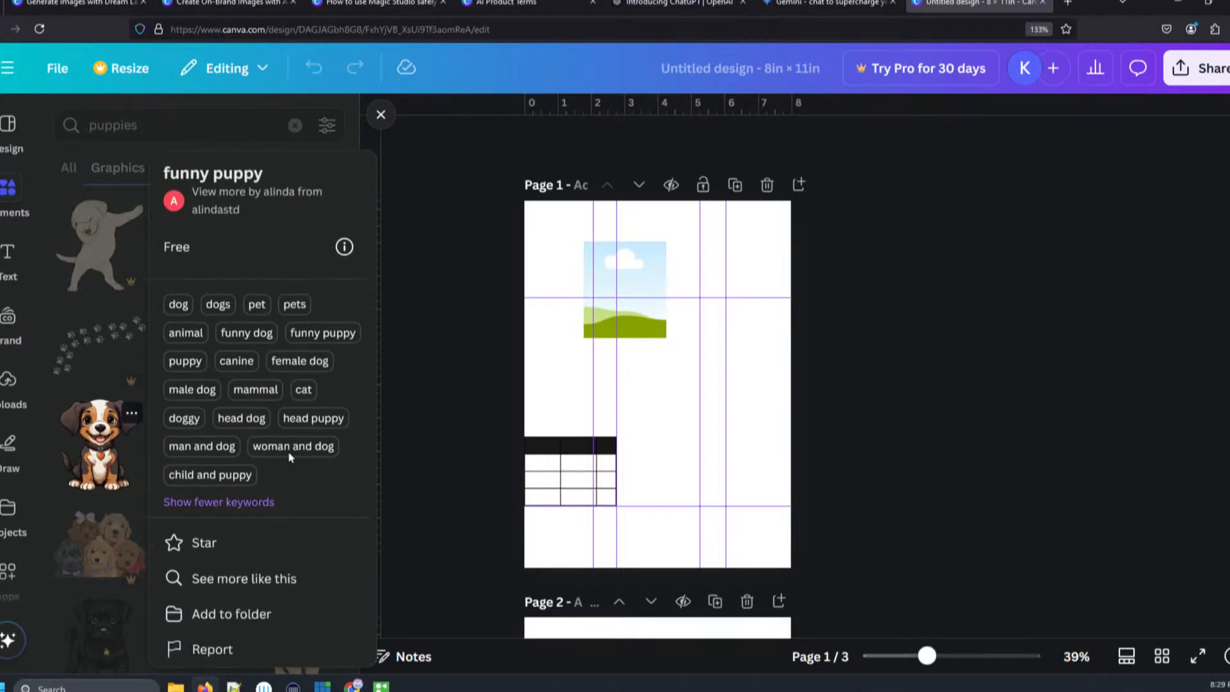
click(81, 448)
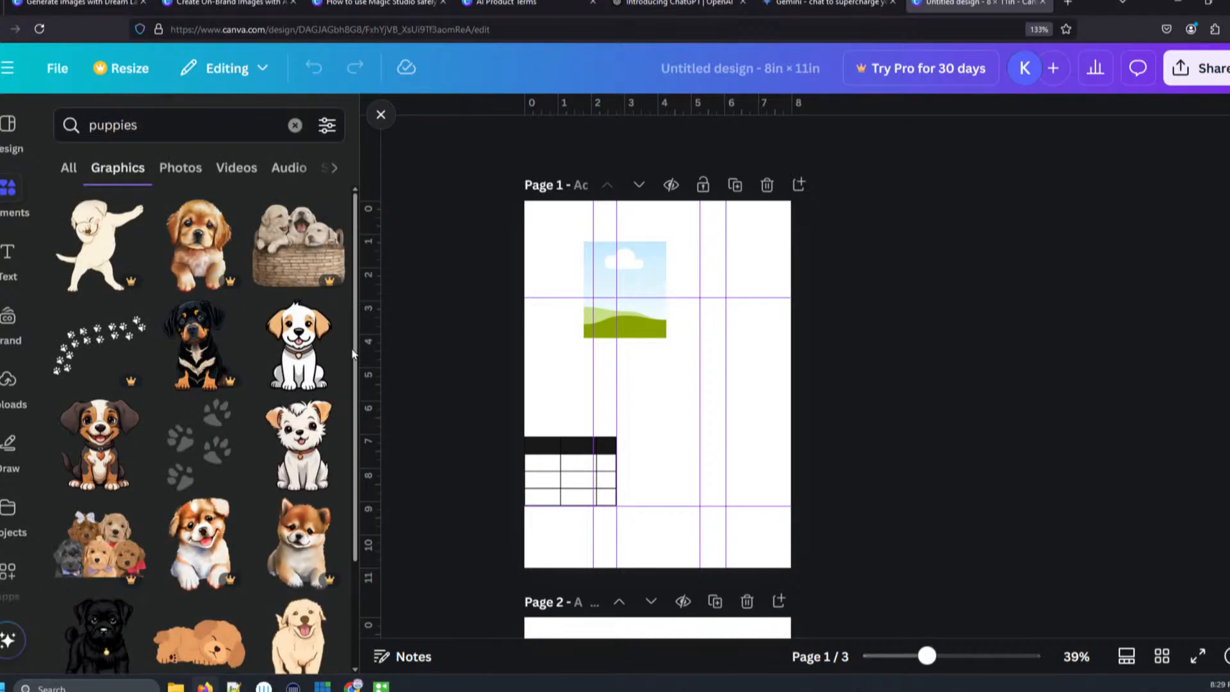
- Check the details and full keywords of the cute sleeping puppy graphic further down the results
scroll(352, 354, down, 2)
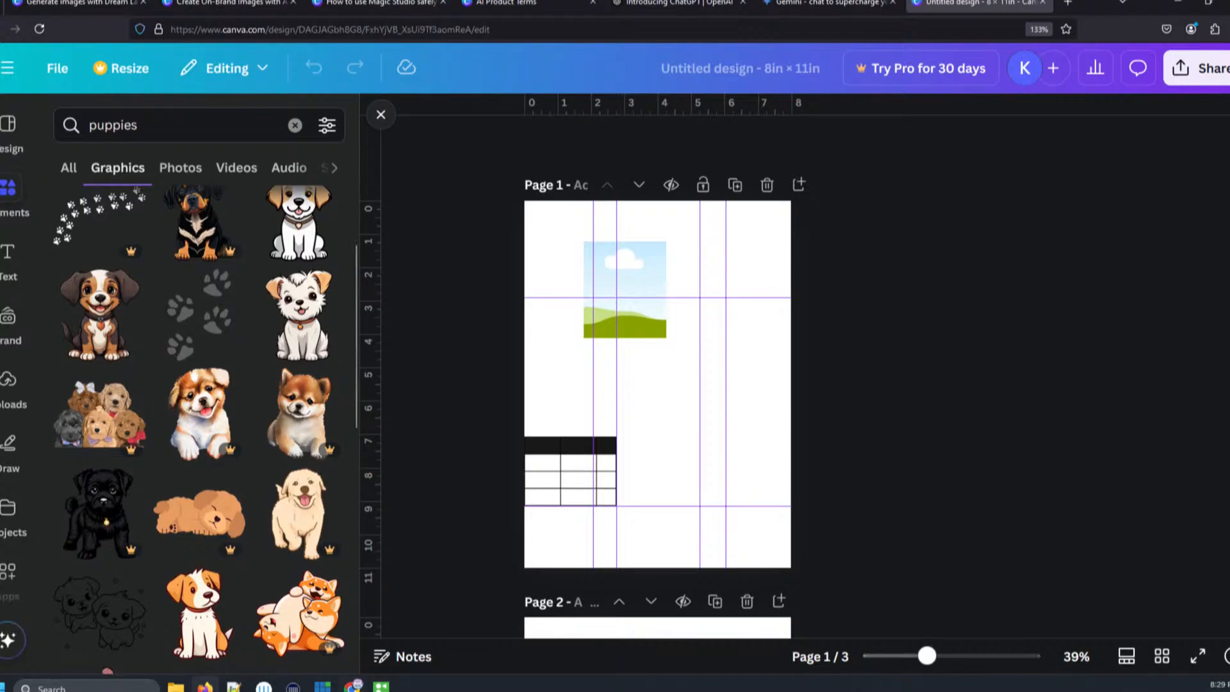
click(231, 484)
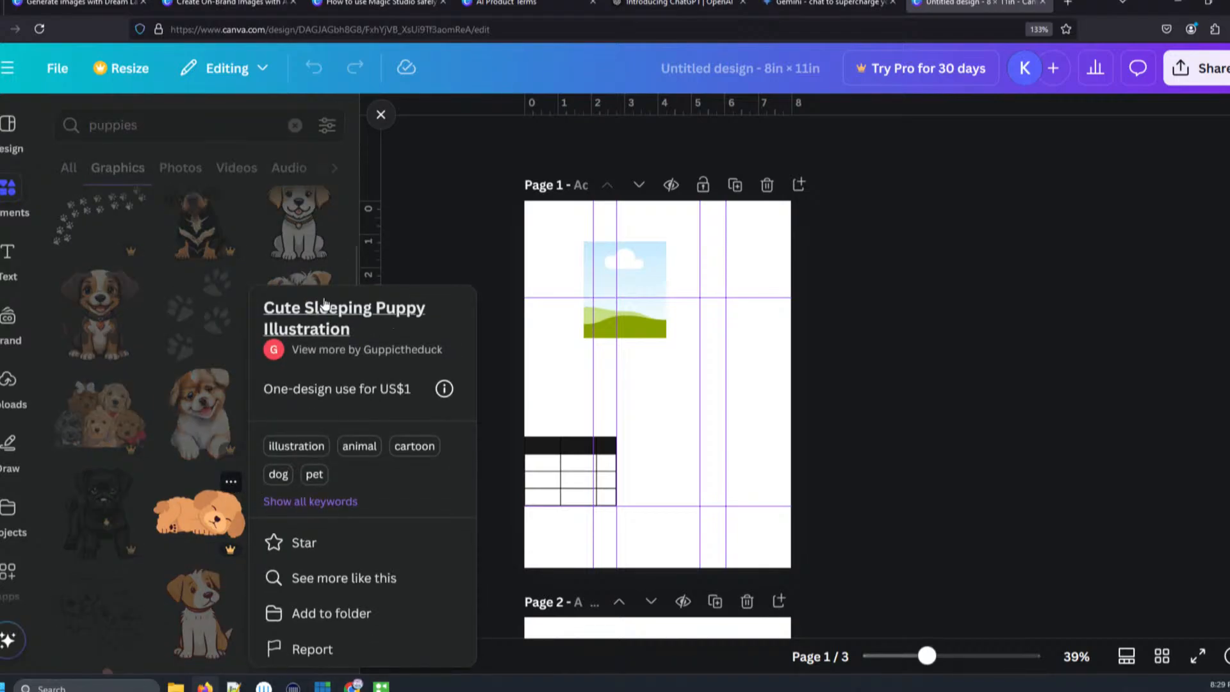
click(341, 504)
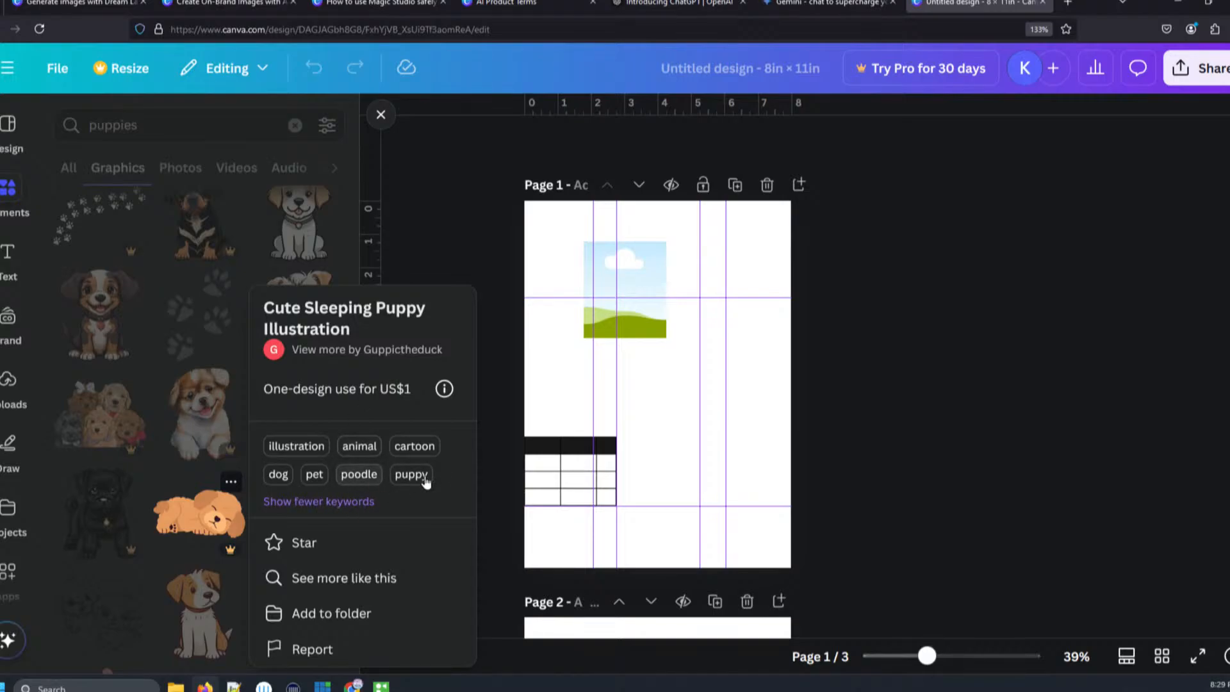
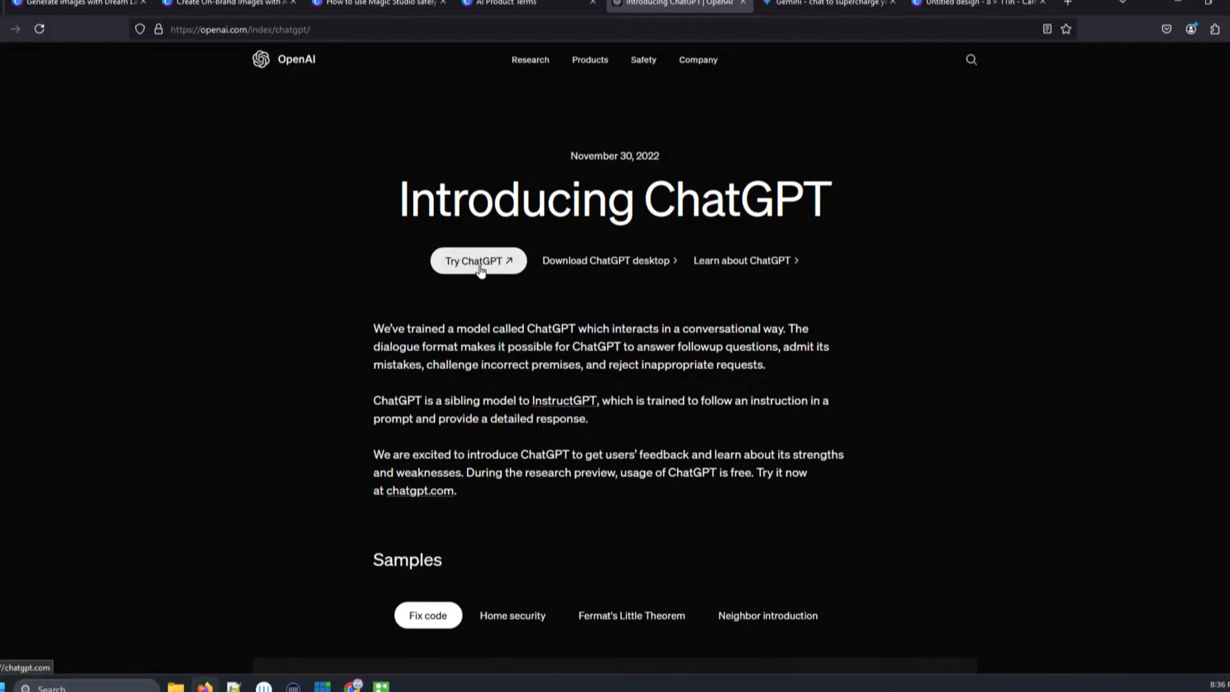
- Open ChatGPT from the OpenAI introduction page
click(477, 269)
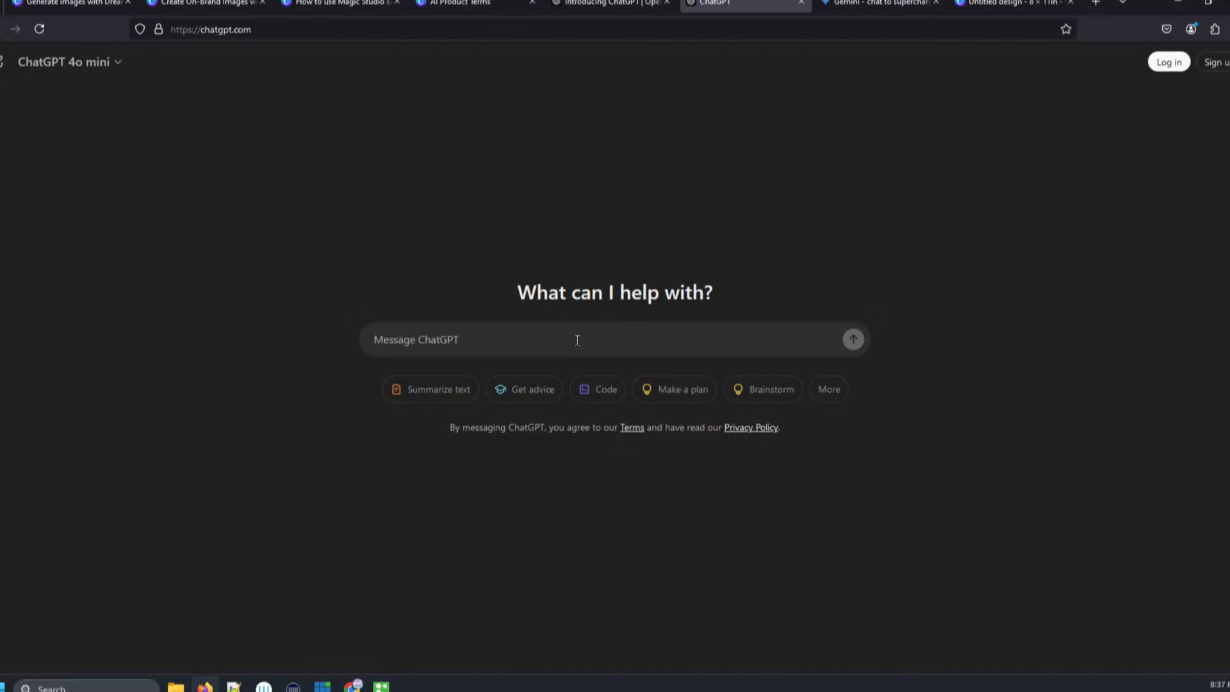
click(874, 4)
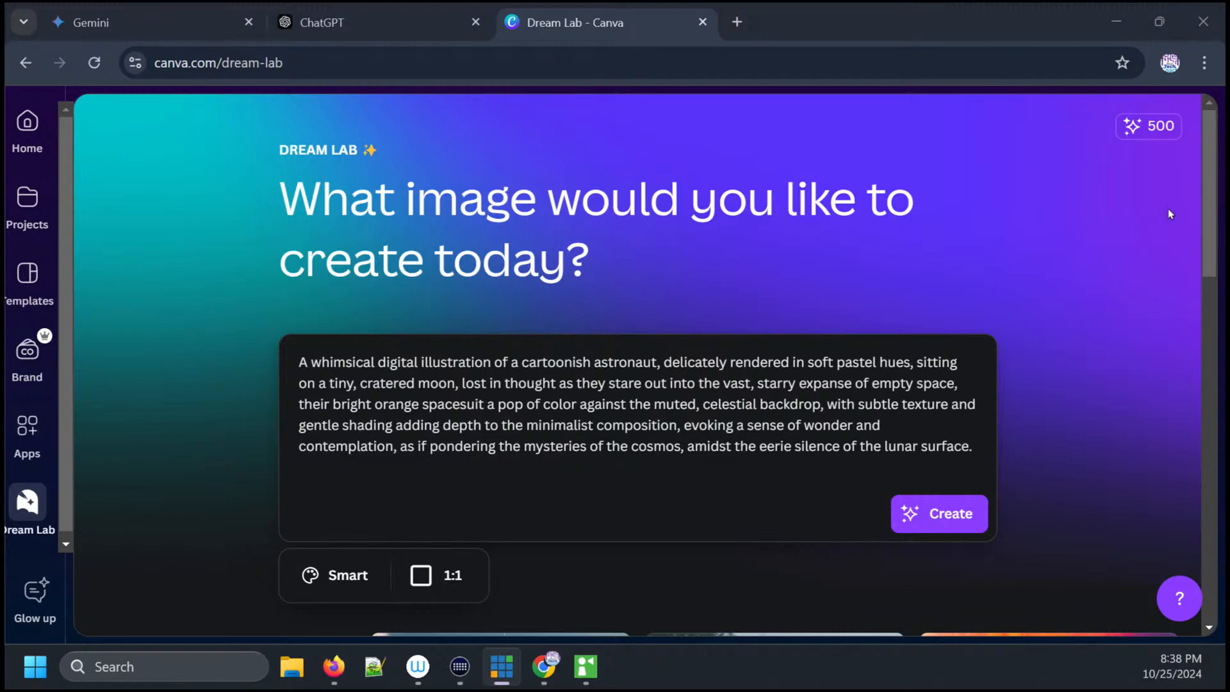
drag(1211, 217, 1225, 563)
mouse_move(566, 227)
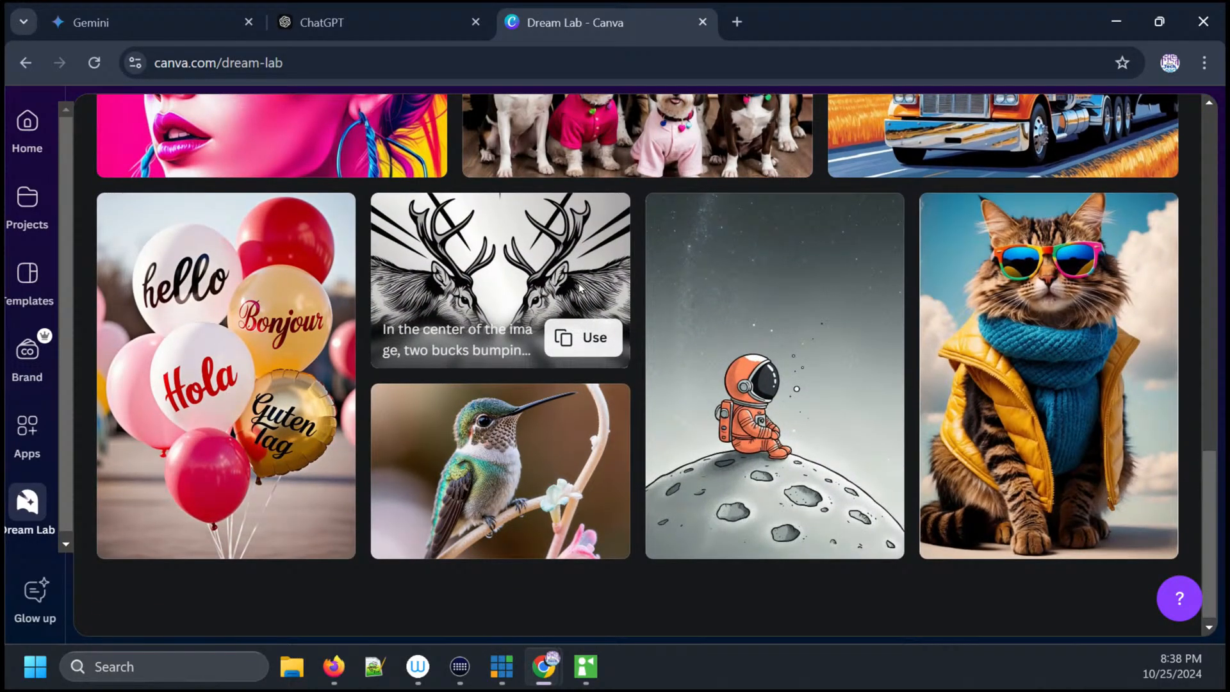
click(587, 333)
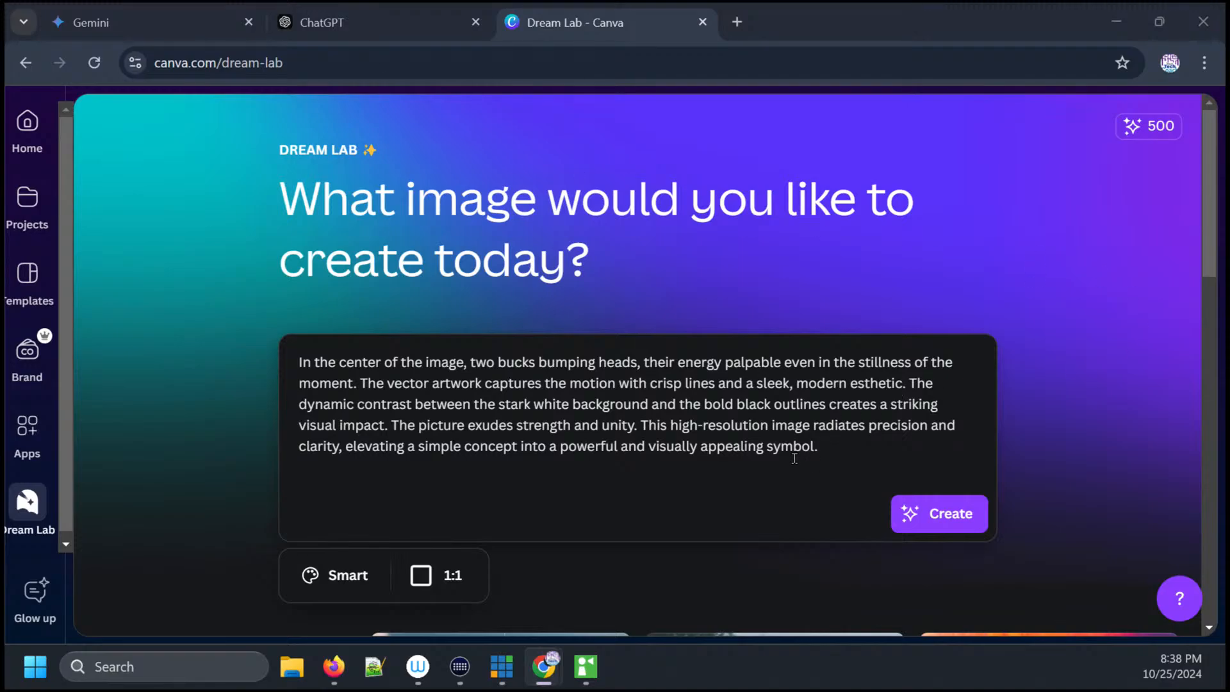
- Replace the prompt text with the pasted Cute Halloween Ghost trick-or-treating prompt
drag(815, 446, 277, 369)
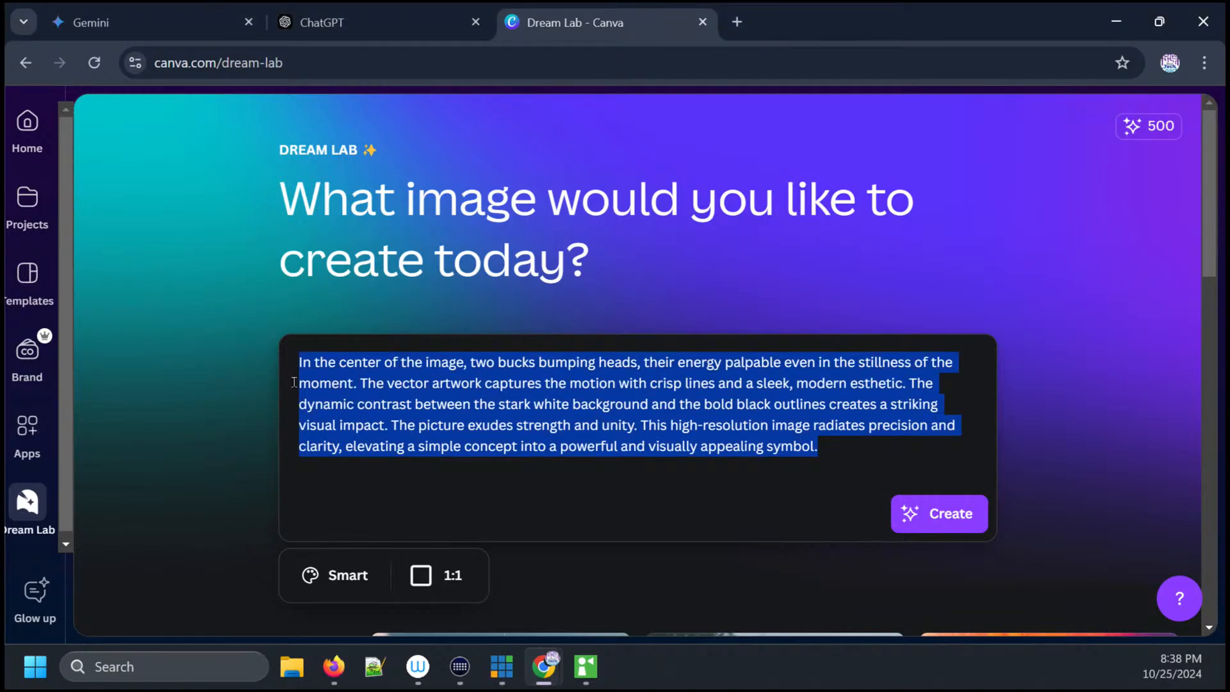
text(Cute Halloween Ghost Trick or Treating with an Ice Coffee in one hand and a pillow case filled with candy)
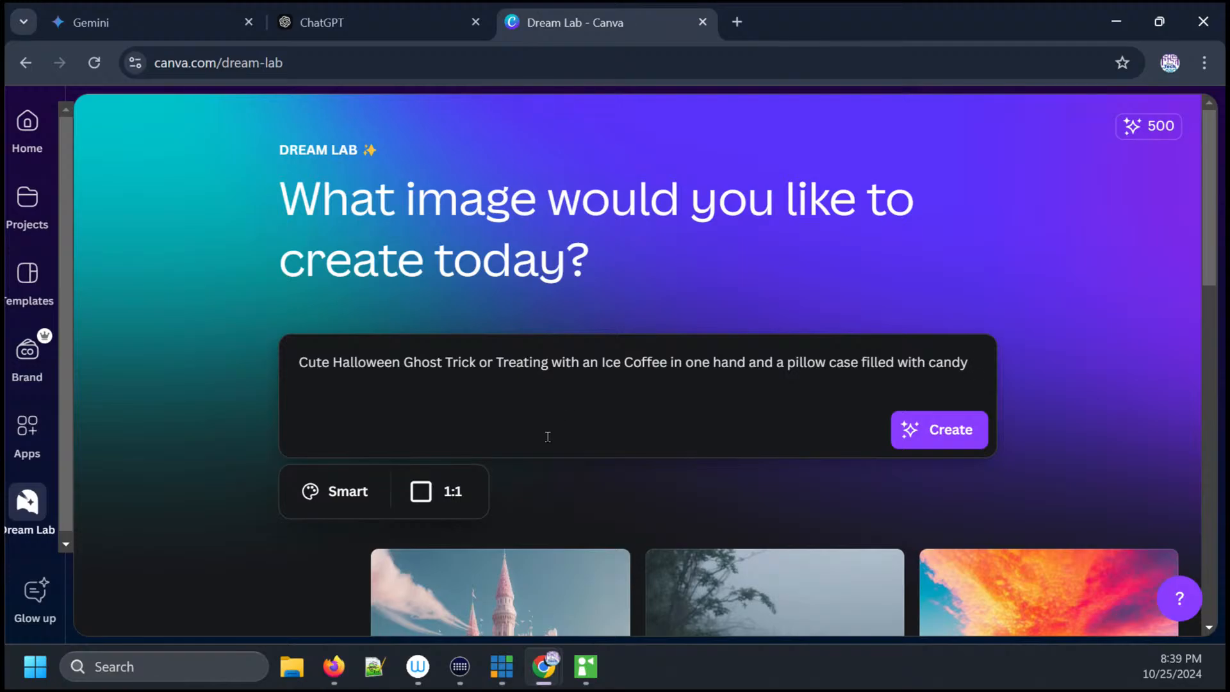
- Set the image style to Illustration and the aspect ratio to 3:4
click(349, 498)
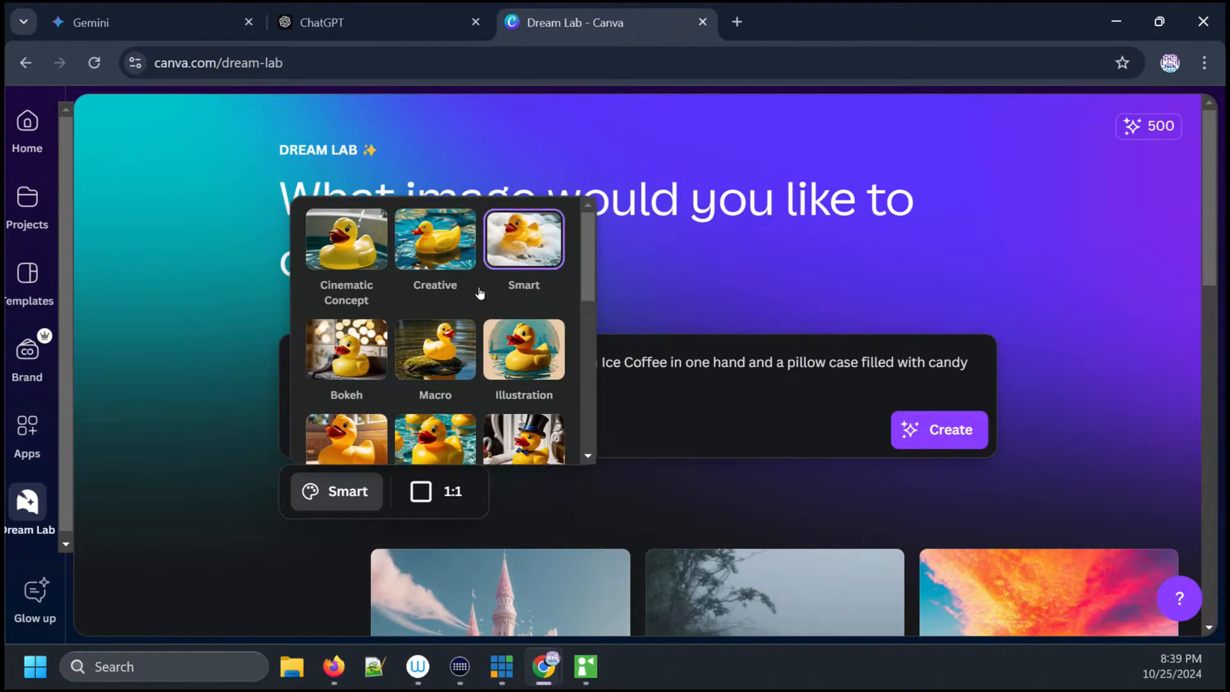
click(526, 347)
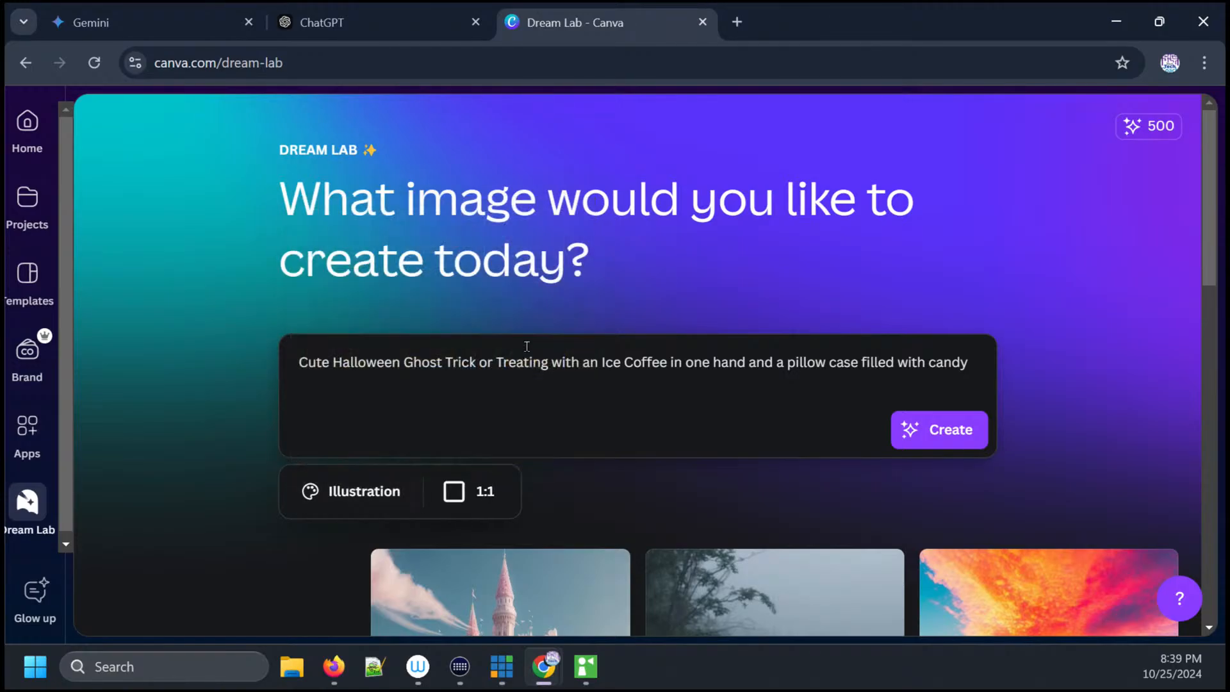
click(477, 498)
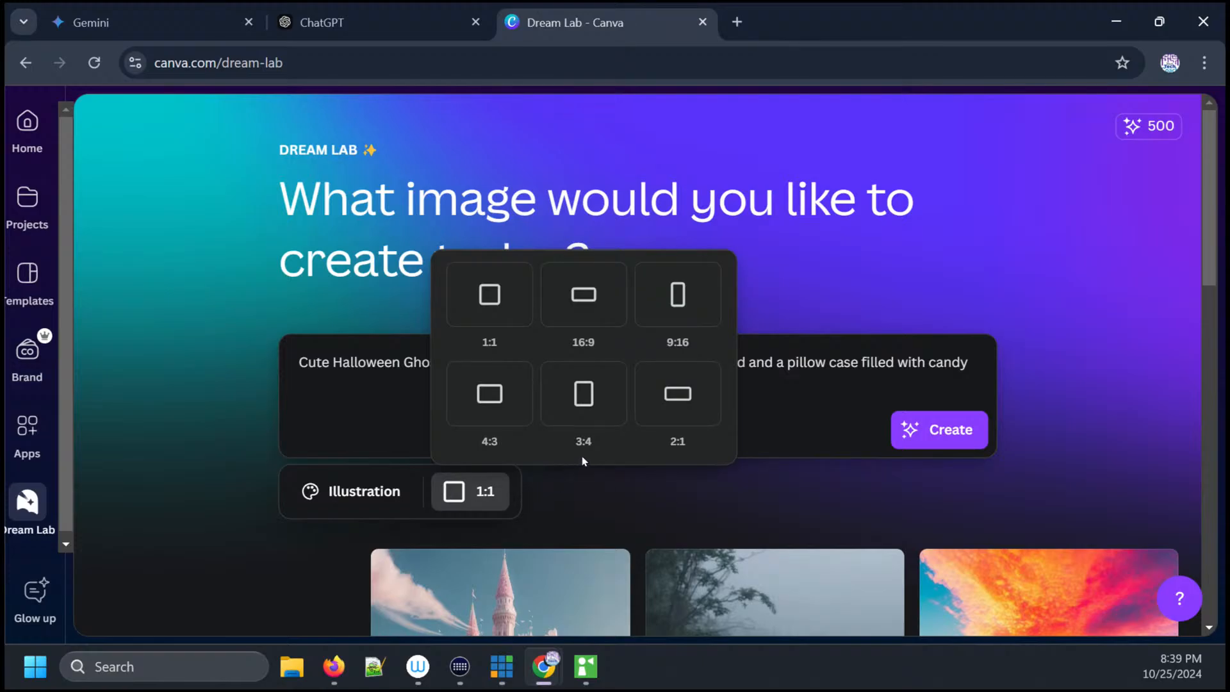
click(602, 408)
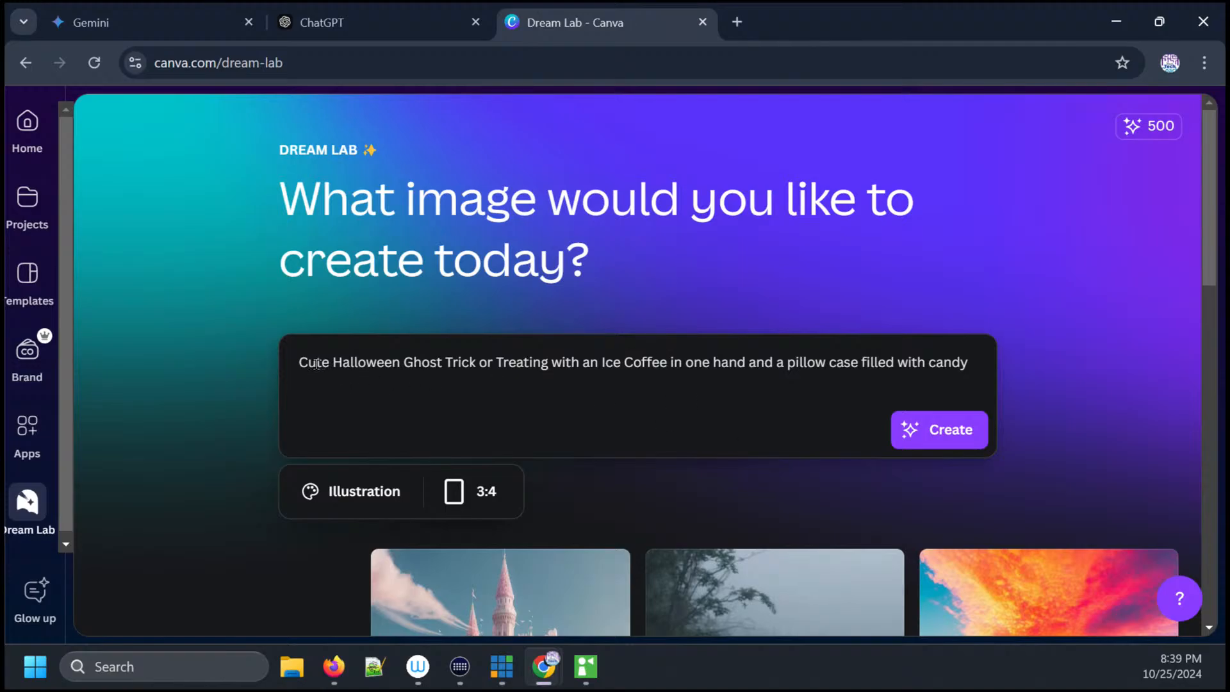
- Put quotation marks around "Trick or Treating" in the prompt
drag(298, 364, 443, 364)
click(443, 362)
key(shift+Right)
key(shift+Right)
key(shift+Right)
key(shift+Right)
key(shift+Right)
key(shift+Right)
key(shift+Right)
key(shift+Right)
key(shift+Right)
key(shift+Right)
key(shift+Right)
key(shift+Right)
key(shift+Right)
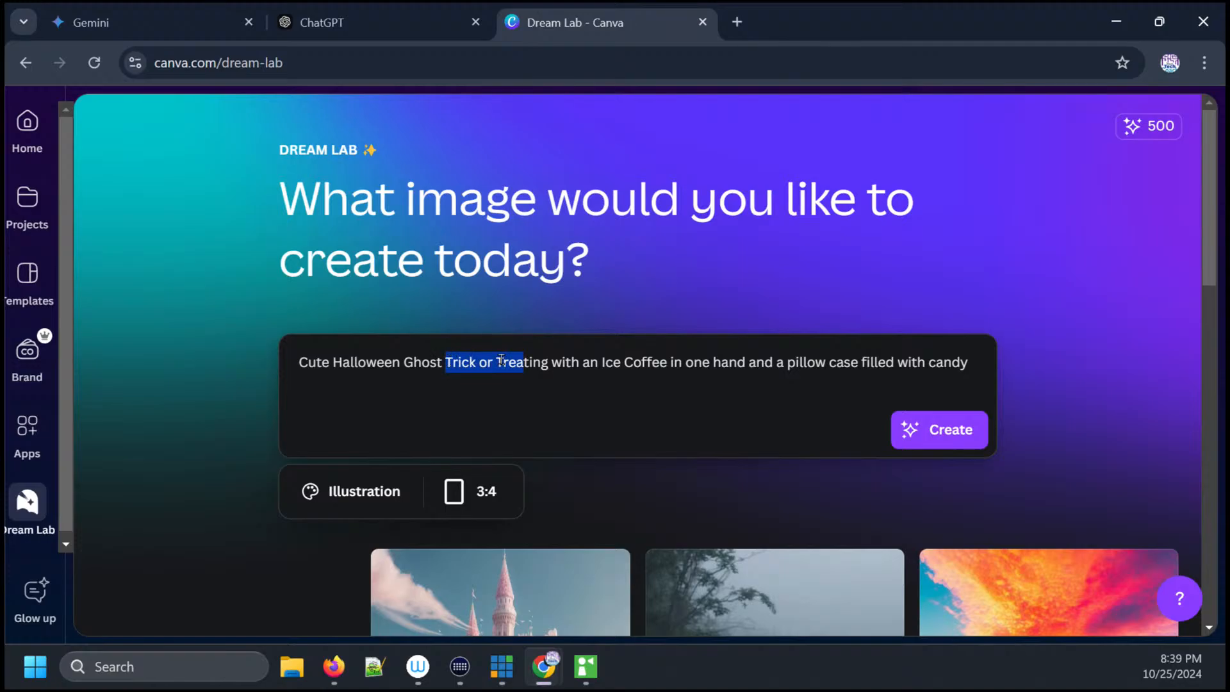
key(Left)
text(")
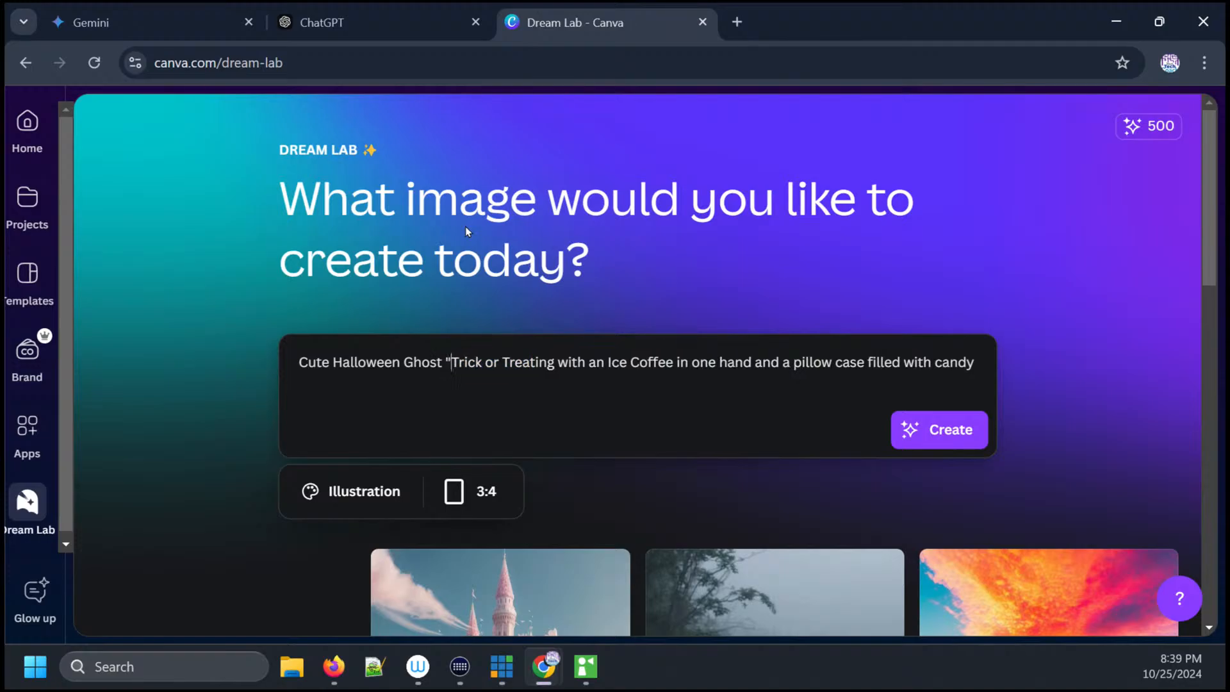
key(Right)
key(Right)
key(Right)
key(Right)
key(Right)
key(Right)
key(Right)
key(Right)
key(Right)
key(Right)
key(Right)
key(Right)
key(Right)
text(")
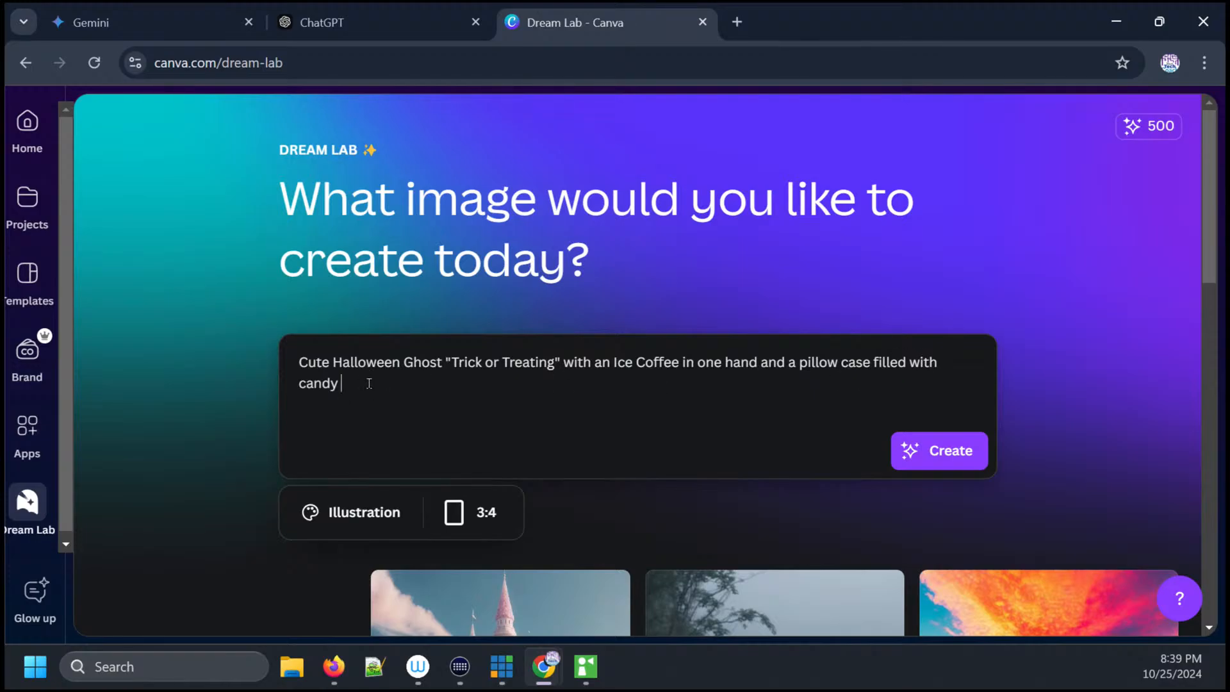
- Append "in the other hand" to the end of the prompt and generate the images
text(in the other hand)
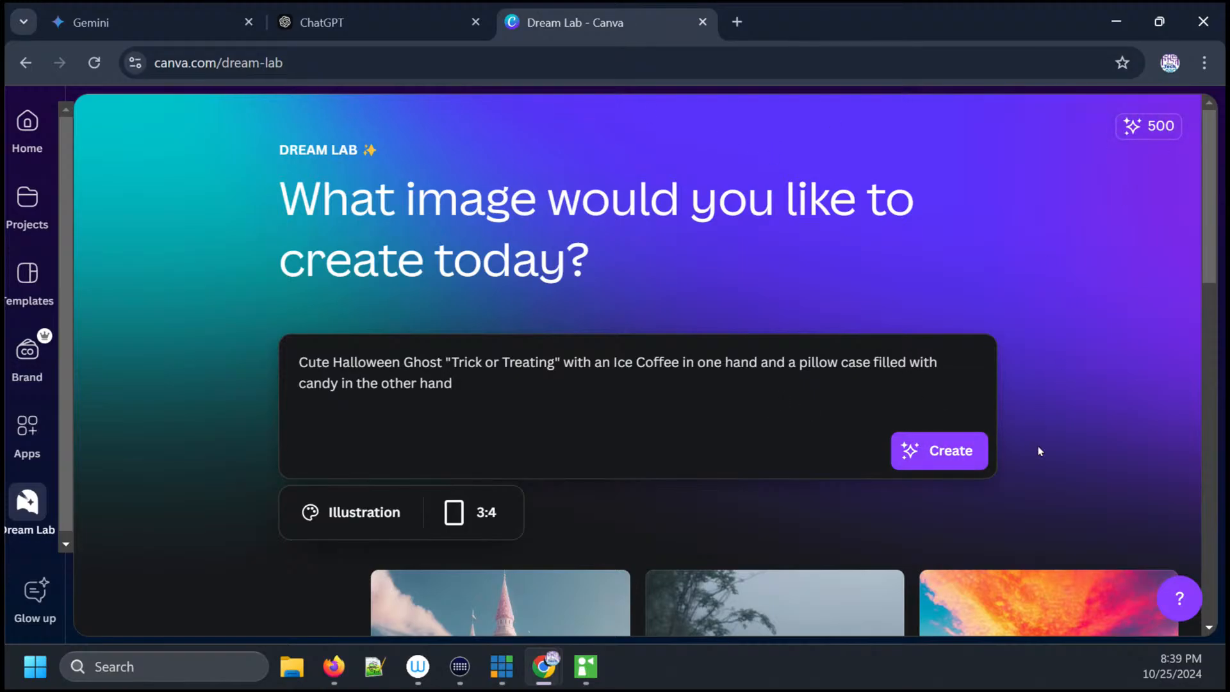
click(953, 450)
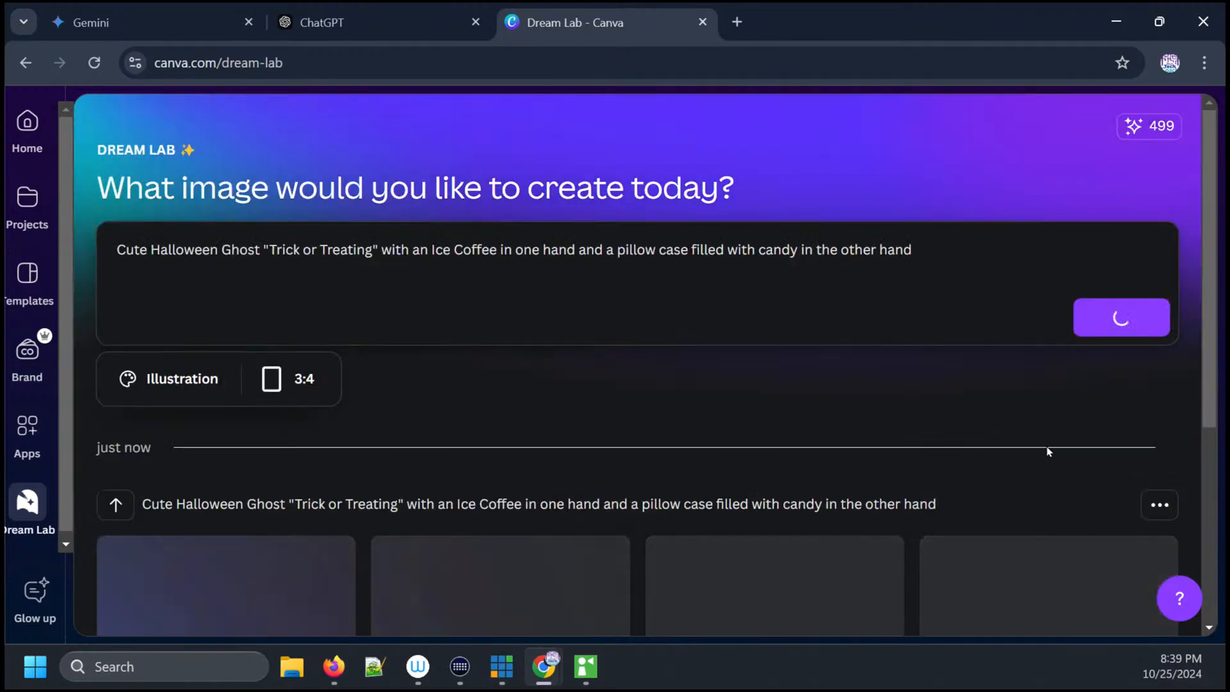
- Preview each of the four generated ghost images one after another
drag(1207, 267, 1221, 443)
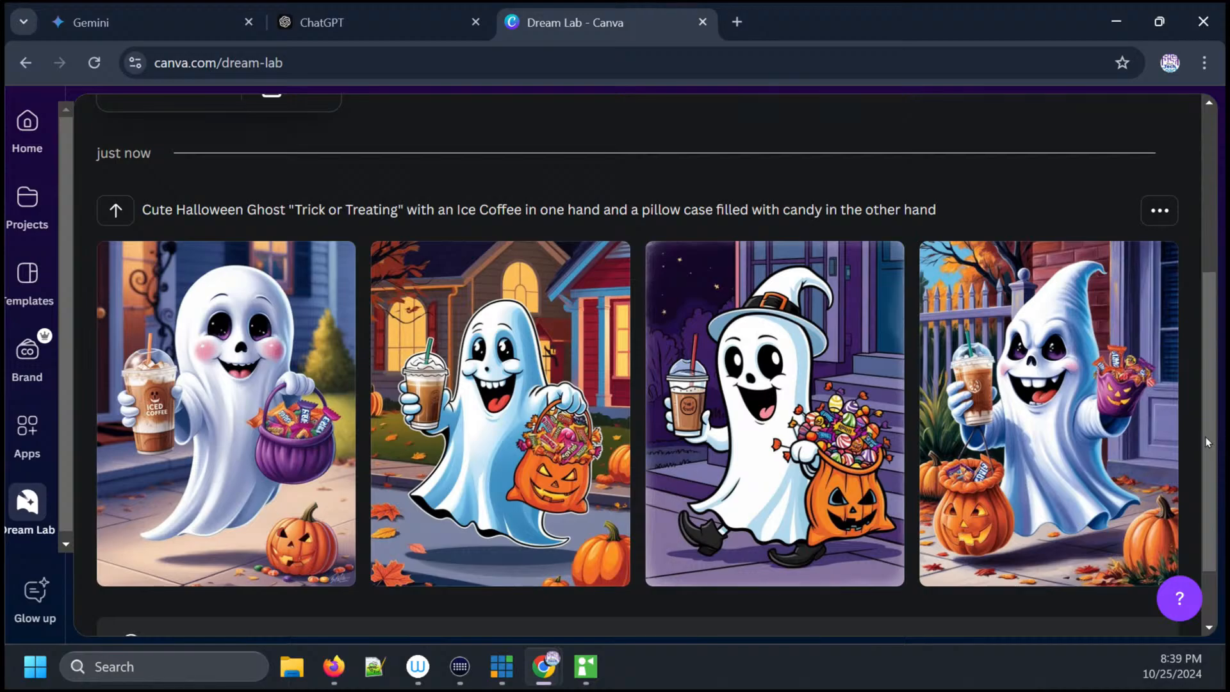
mouse_move(231, 539)
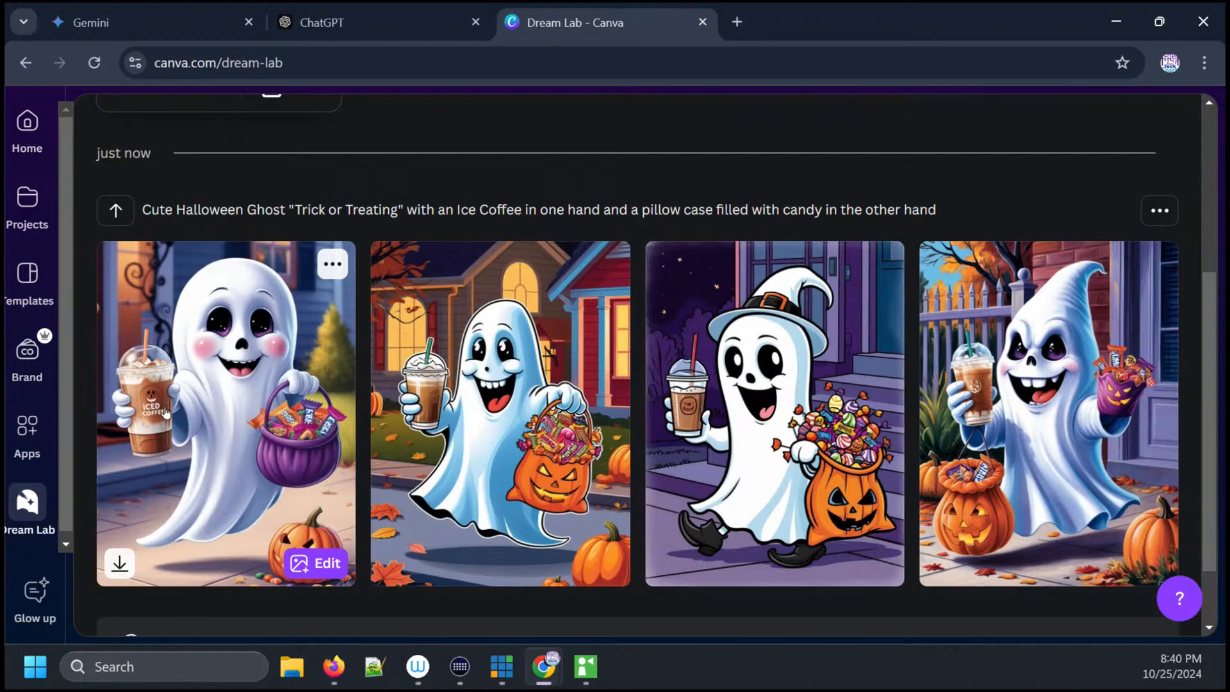
click(255, 434)
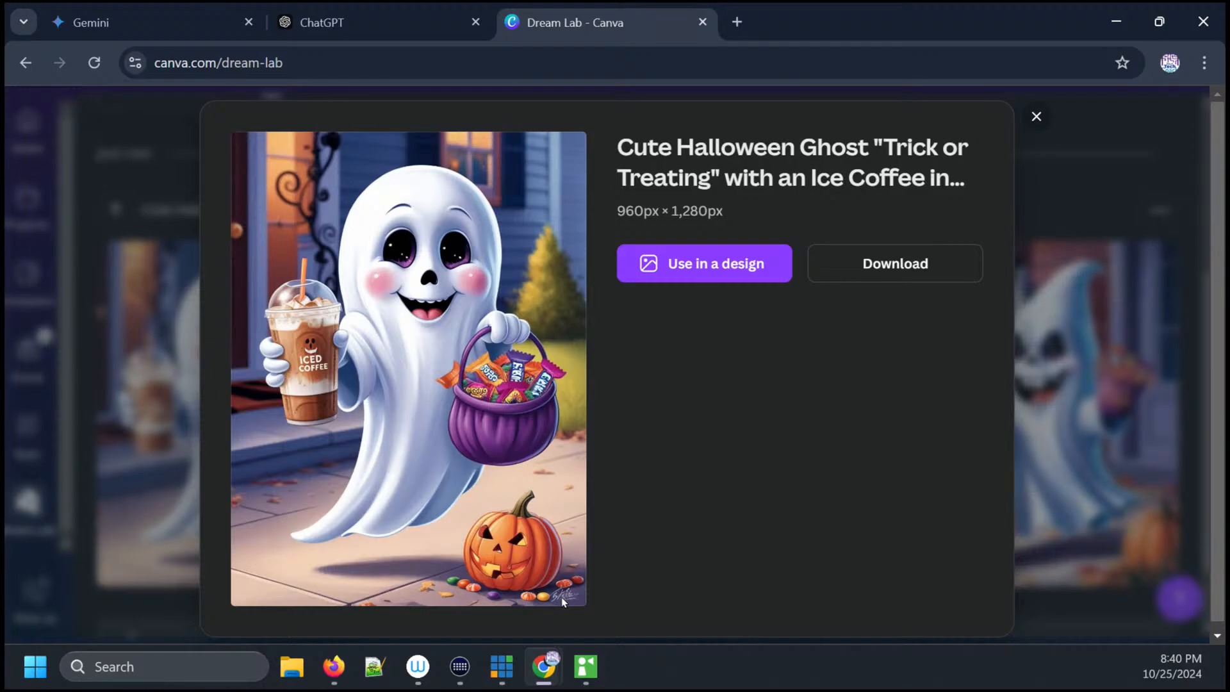
click(1036, 117)
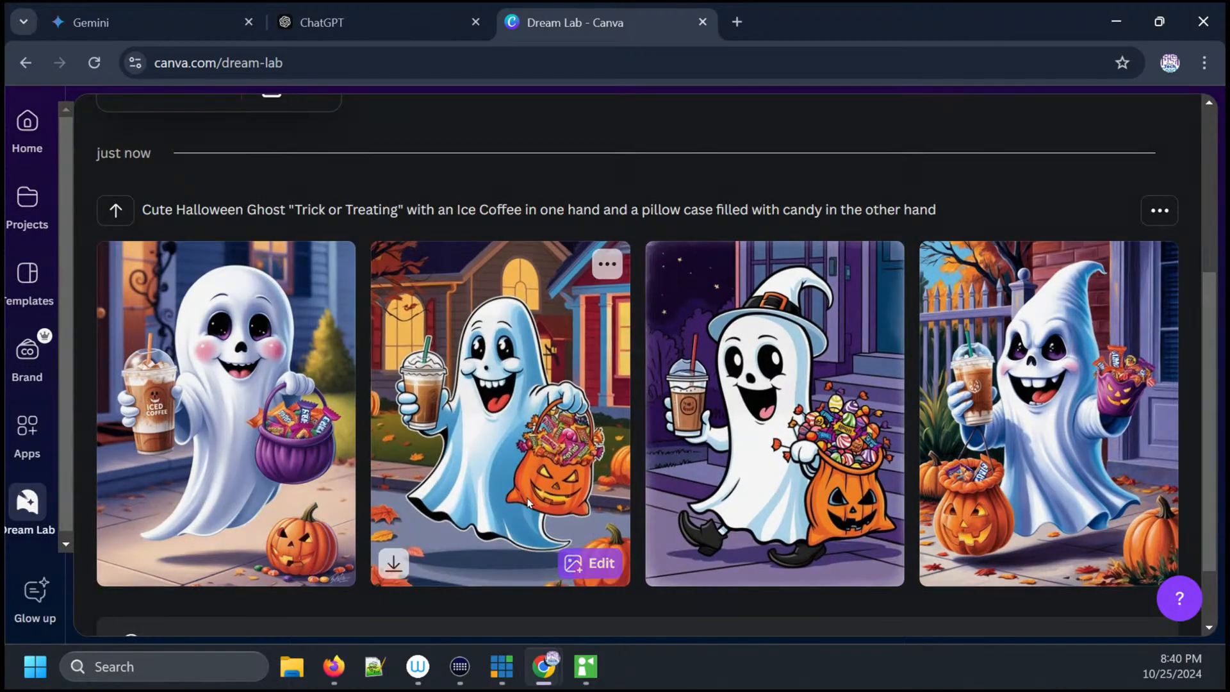
click(568, 485)
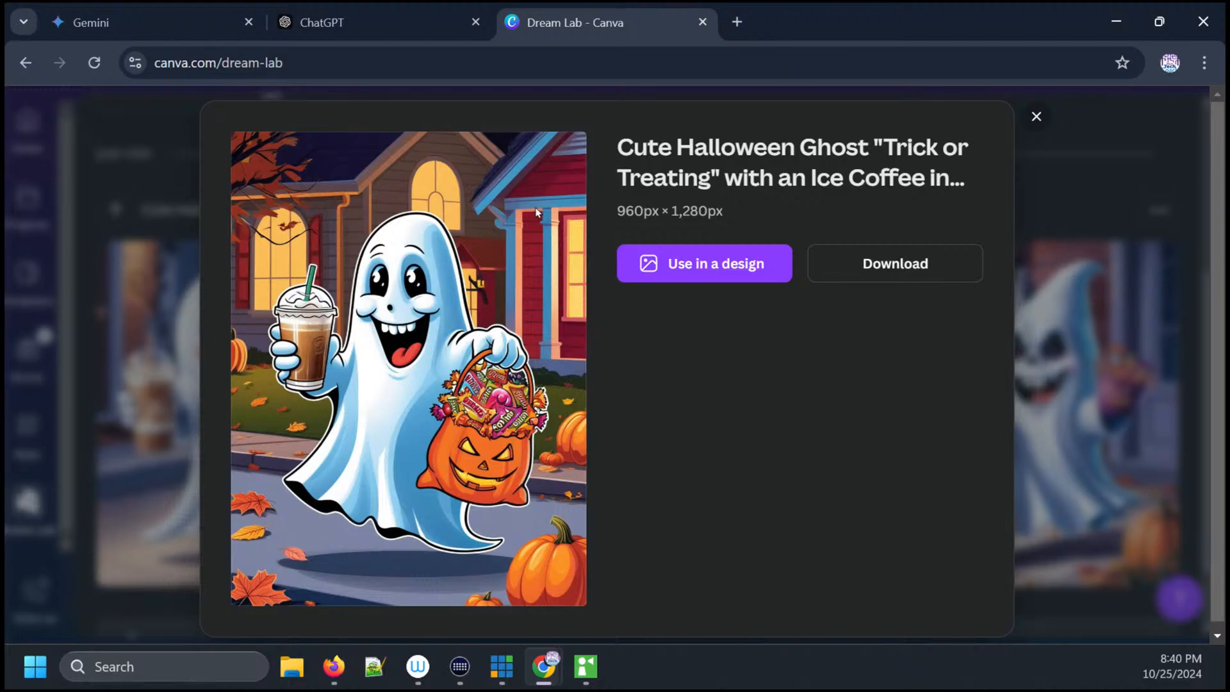
click(1036, 116)
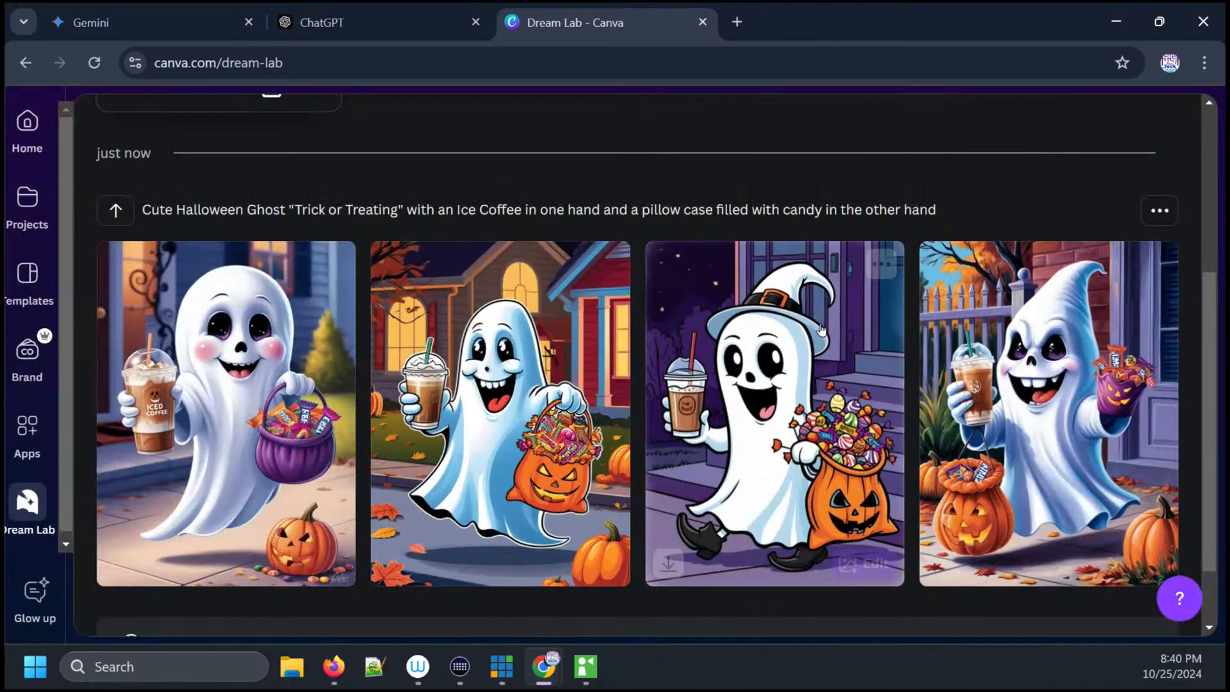
click(777, 384)
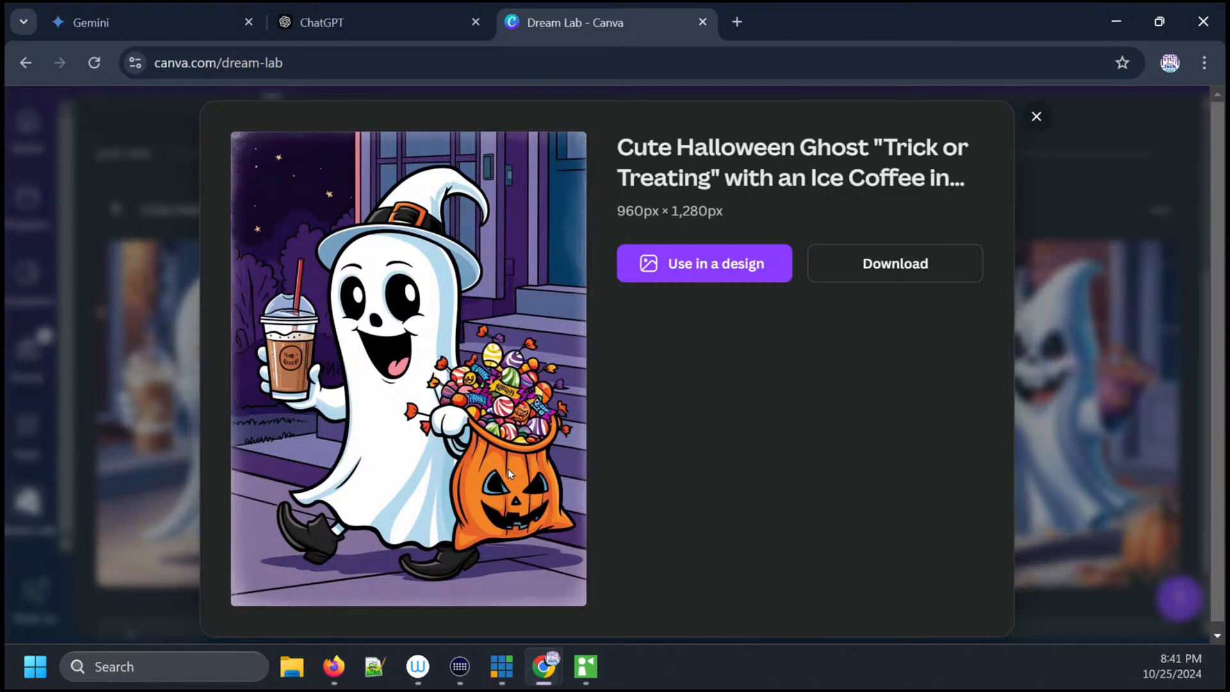
click(1035, 117)
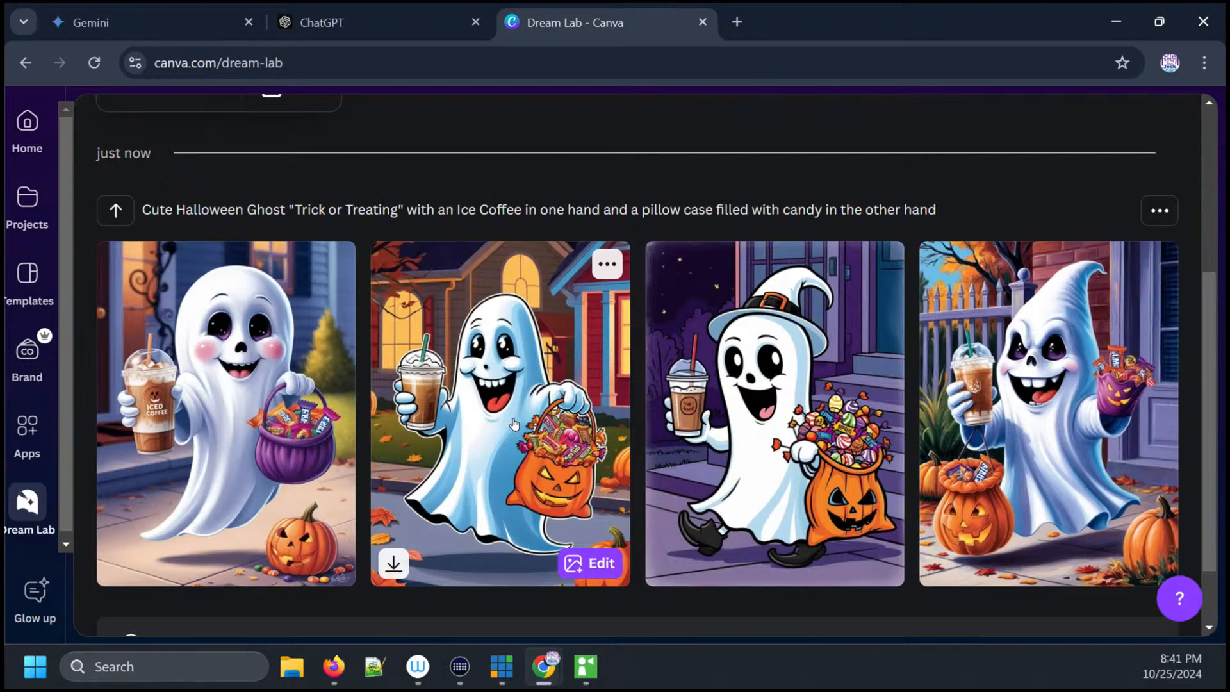
click(563, 421)
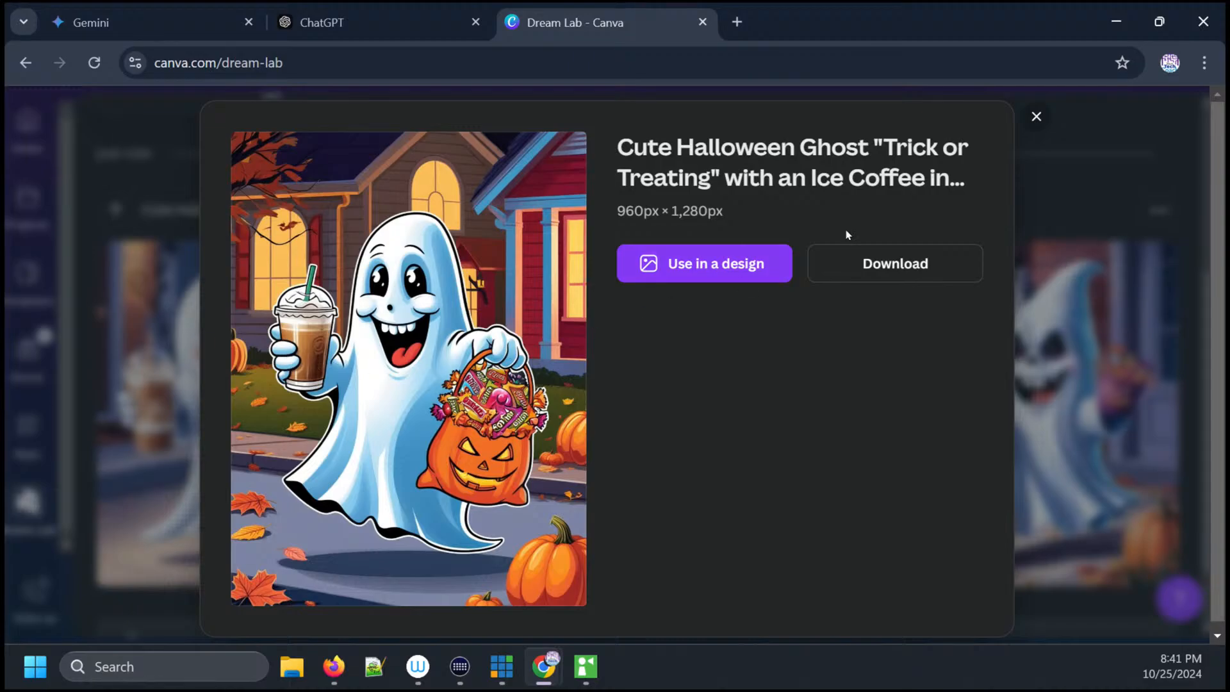
click(1034, 122)
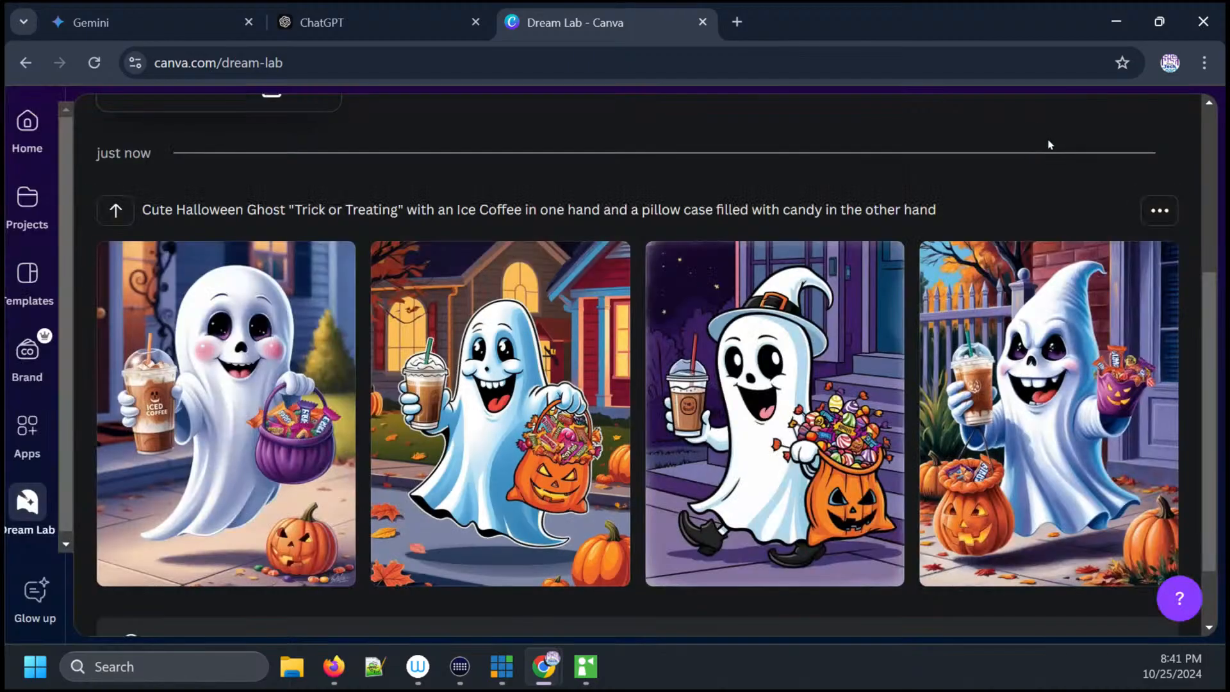
click(1045, 395)
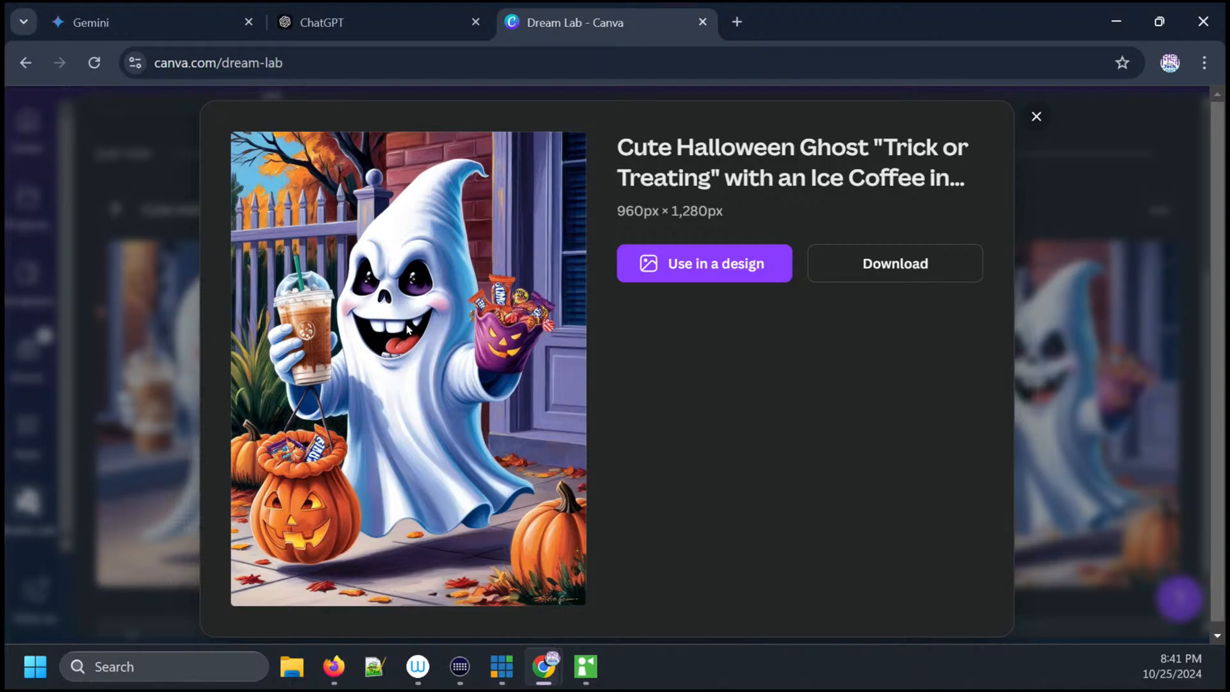
click(1036, 117)
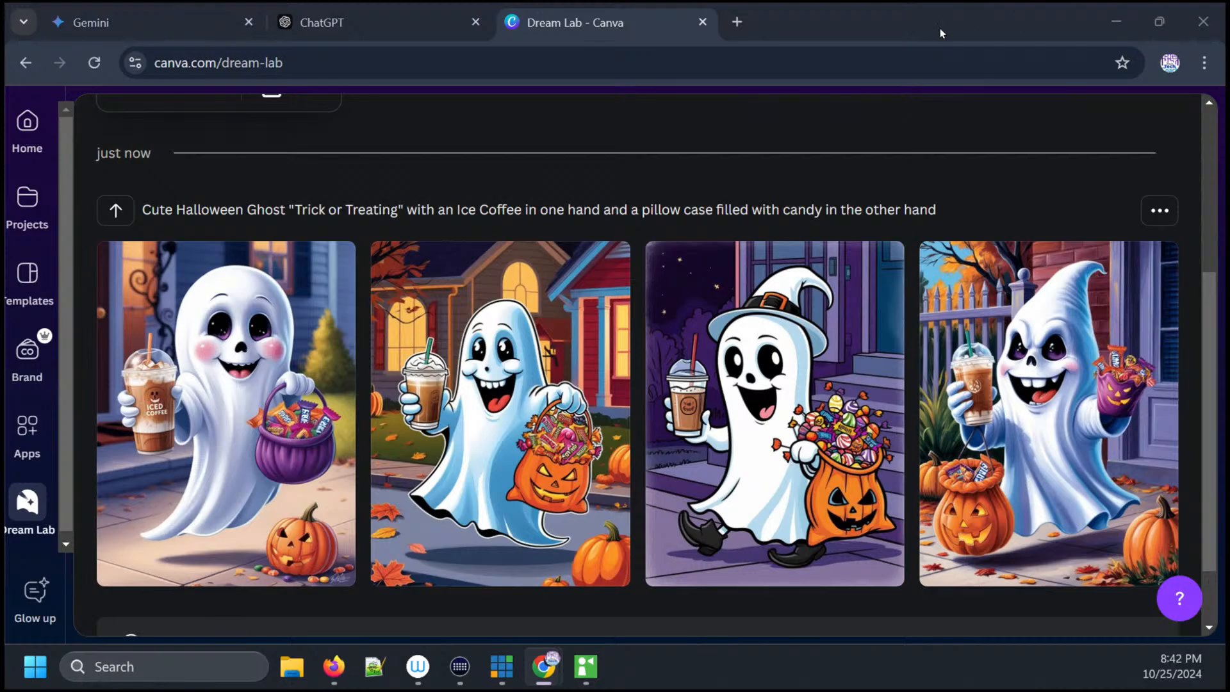
- Replace the prompt with the pasted longer Halloween ghost prompt including keyword lines
scroll(656, 364, up, 5)
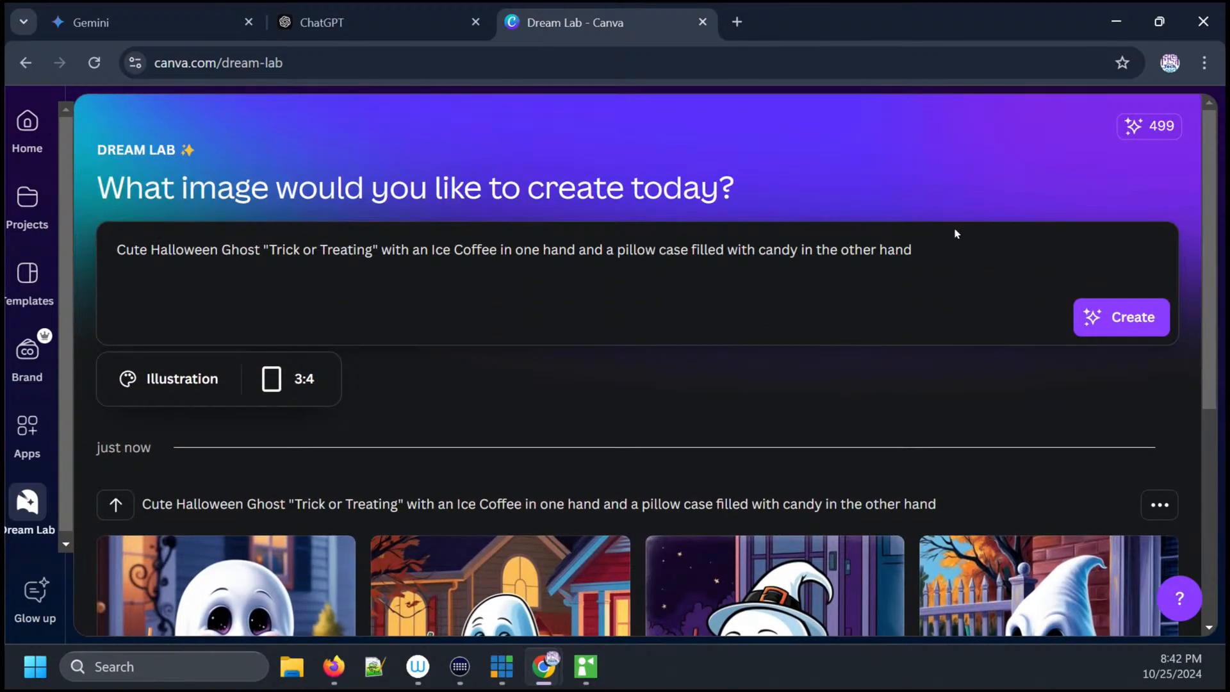
drag(931, 251, 115, 261)
text(Cute Halloween Ghost Trick or Treating with an Ice Coffee in one hand and a pillow case filled with candy in the other hand illustration using traditional Halloween colors ghost fun halloween cartoon "friendly monster" horror spooky party adorable character trick or treat costume festival funny boo pumpkin bats)
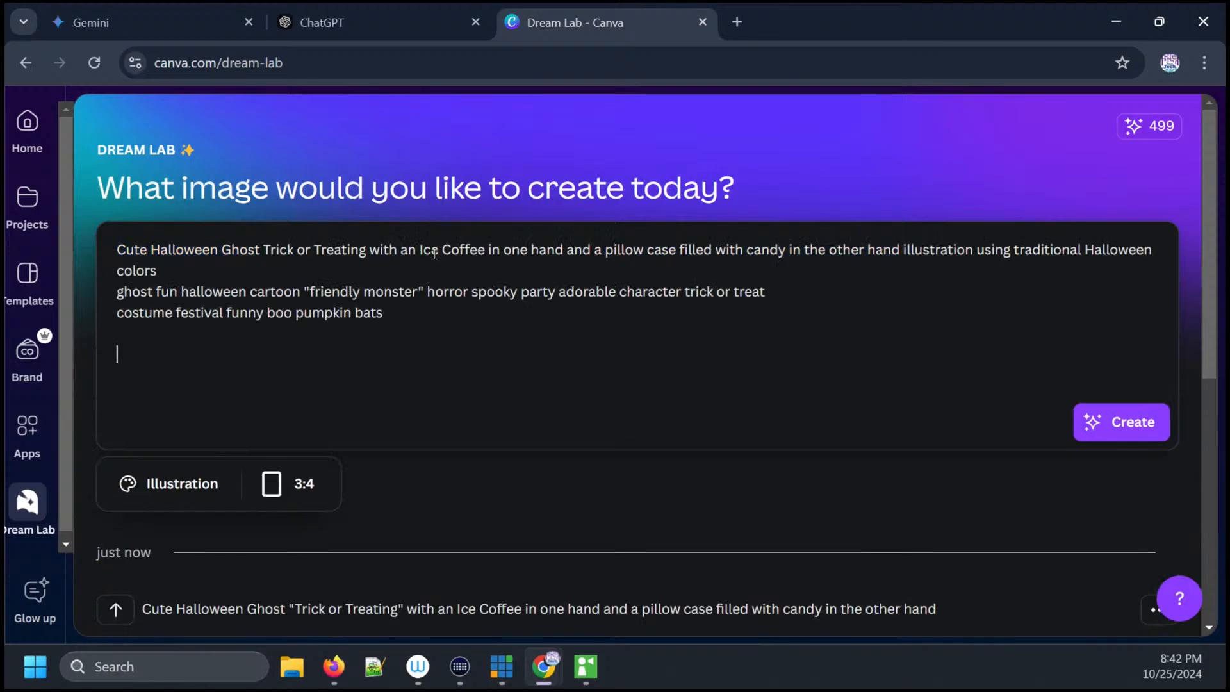
- Put quotation marks around "Trick or Treating" in the new prompt
click(262, 249)
text(")
key(Right)
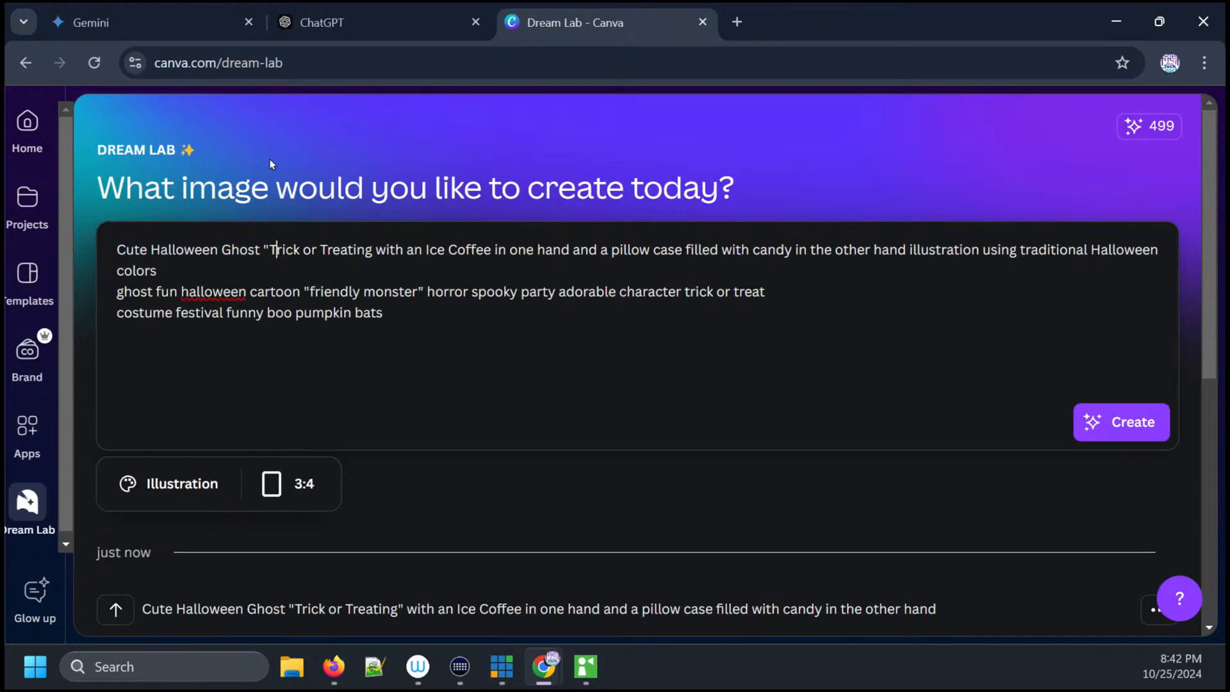
key(Right)
key(Right)
key(Right)
key(Right)
key(Right)
key(Right)
key(Right)
key(Right)
key(Right)
key(Right)
key(Right)
key(Right)
key(Right)
key(Right)
key(Right)
key(Right)
text(")
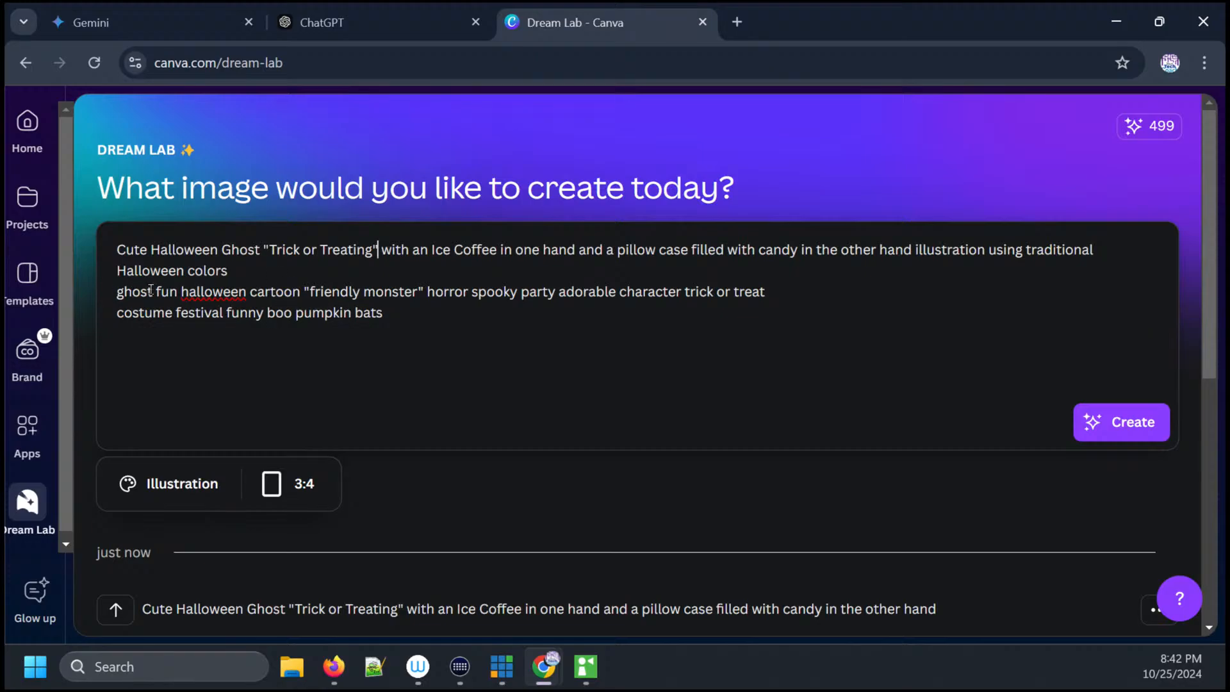
- Delete the words "ghost" and "halloween" from the start of the keyword line
drag(150, 291, 106, 293)
key(BackSpace)
key(Delete)
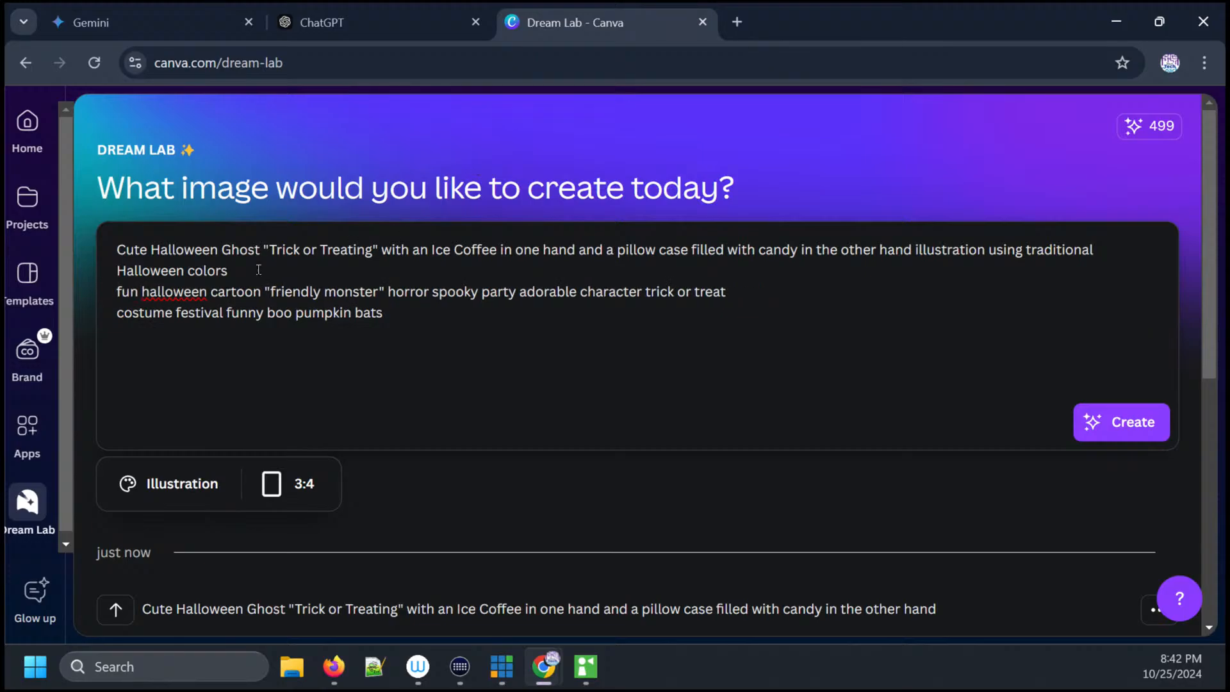
click(203, 293)
key(shift+Left)
key(shift+Left)
key(shift+Left)
key(shift+Left)
key(shift+Left)
key(shift+Left)
key(shift+Left)
key(shift+Left)
key(shift+Left)
key(BackSpace)
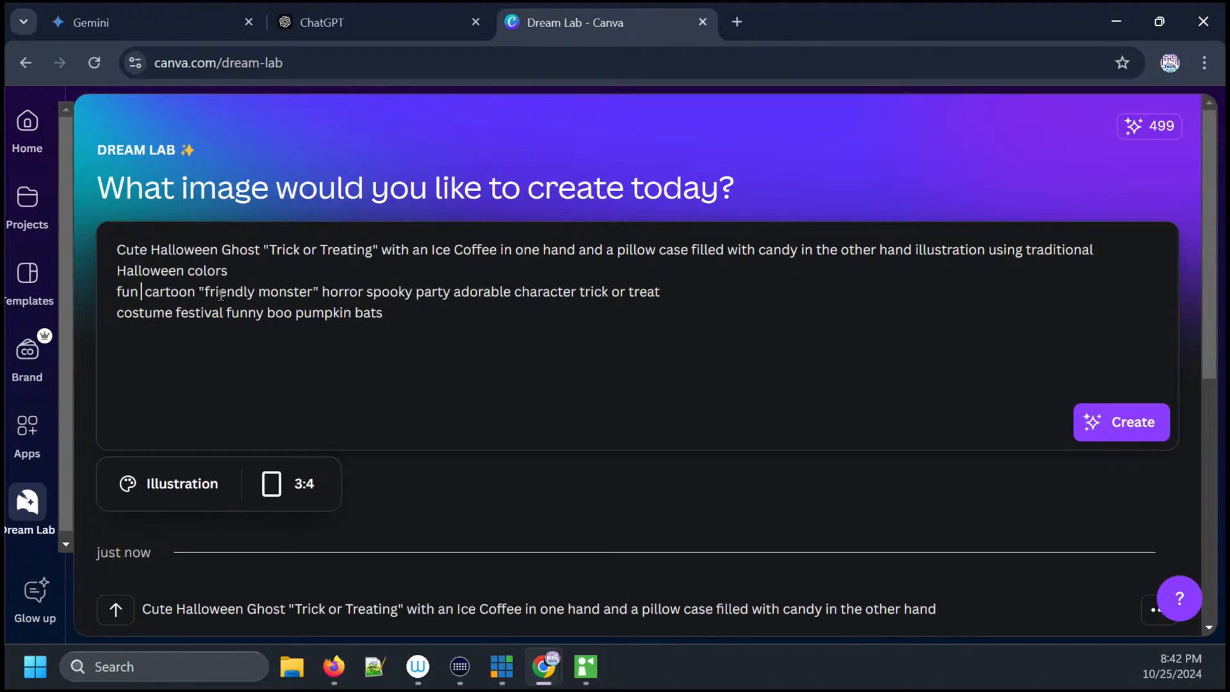
key(Delete)
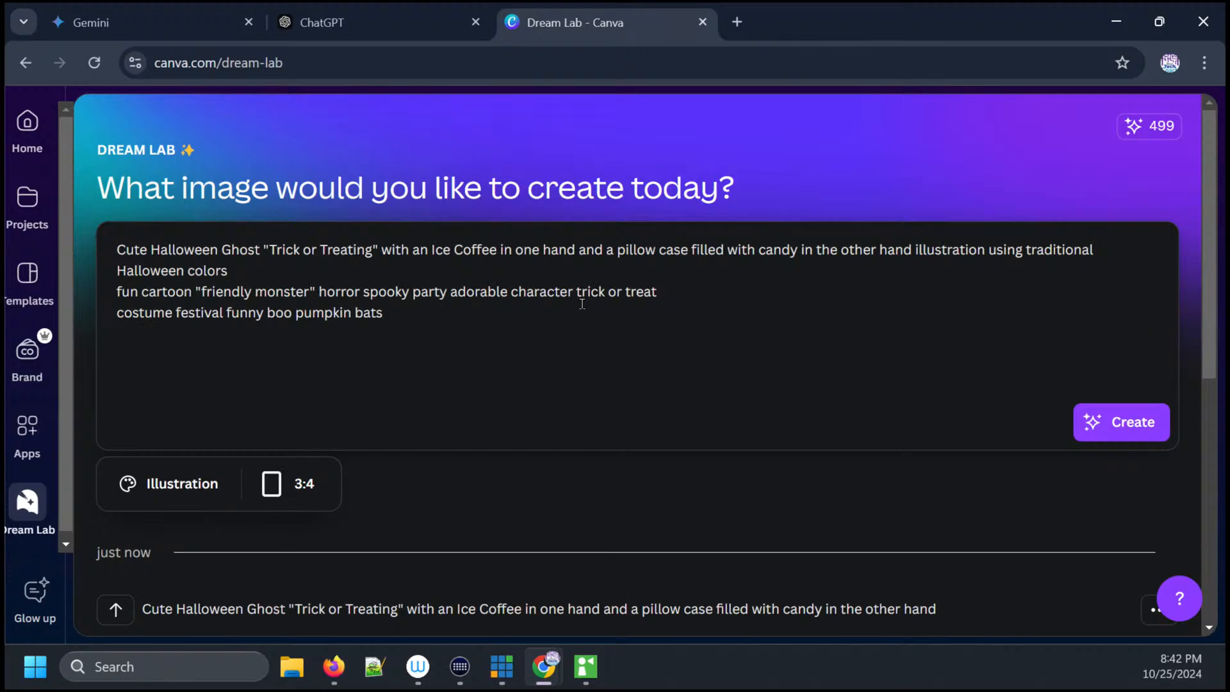
- Delete "trick or treat" from the end of the keyword line in the prompt
drag(576, 291, 673, 292)
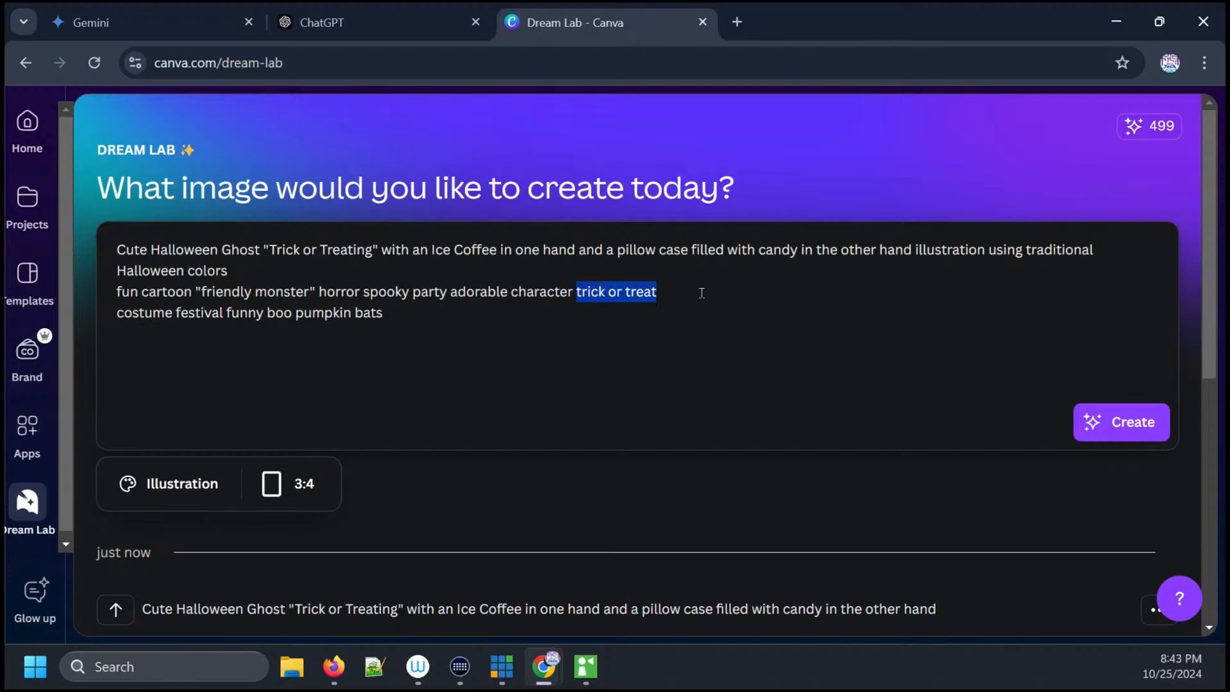
key(BackSpace)
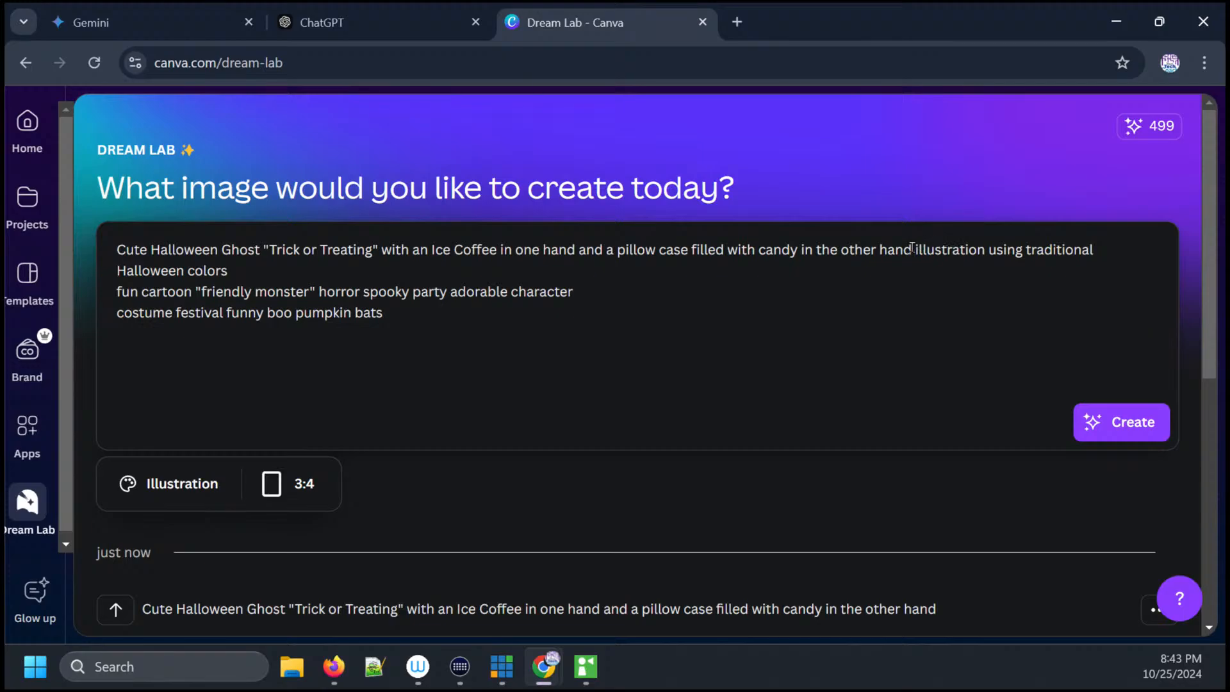
drag(914, 246, 225, 271)
click(1019, 250)
- Set the image style to None and the aspect ratio to 16:9
click(192, 485)
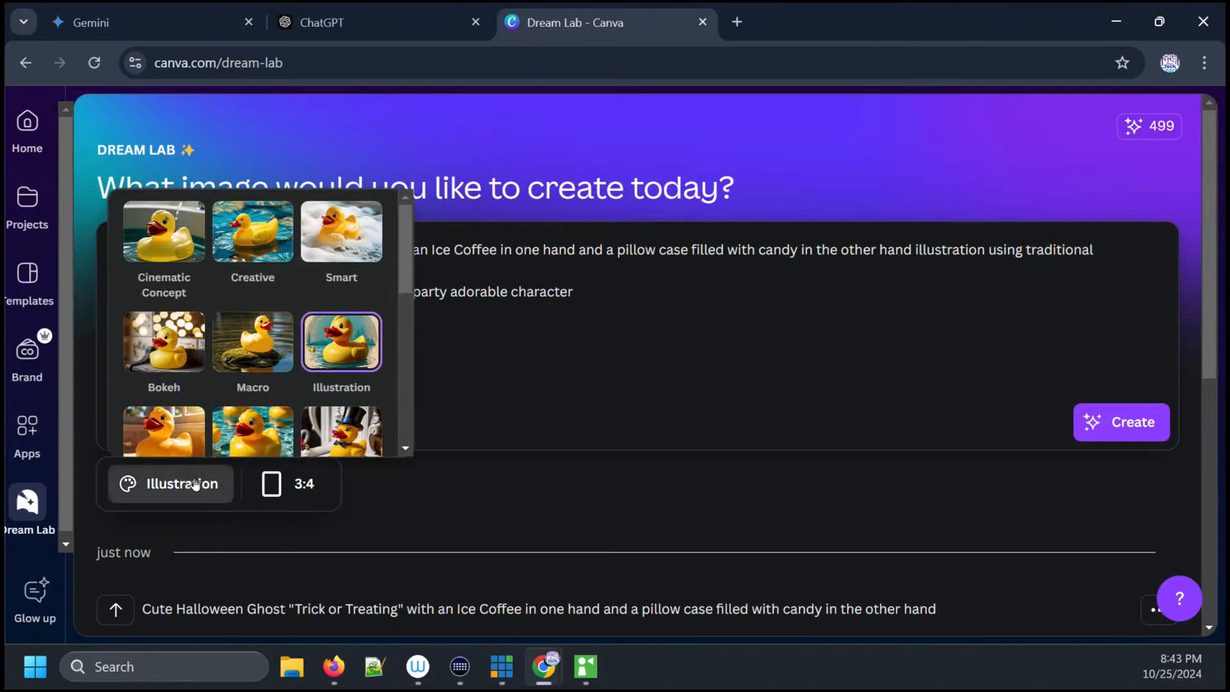
drag(398, 288, 409, 424)
click(255, 391)
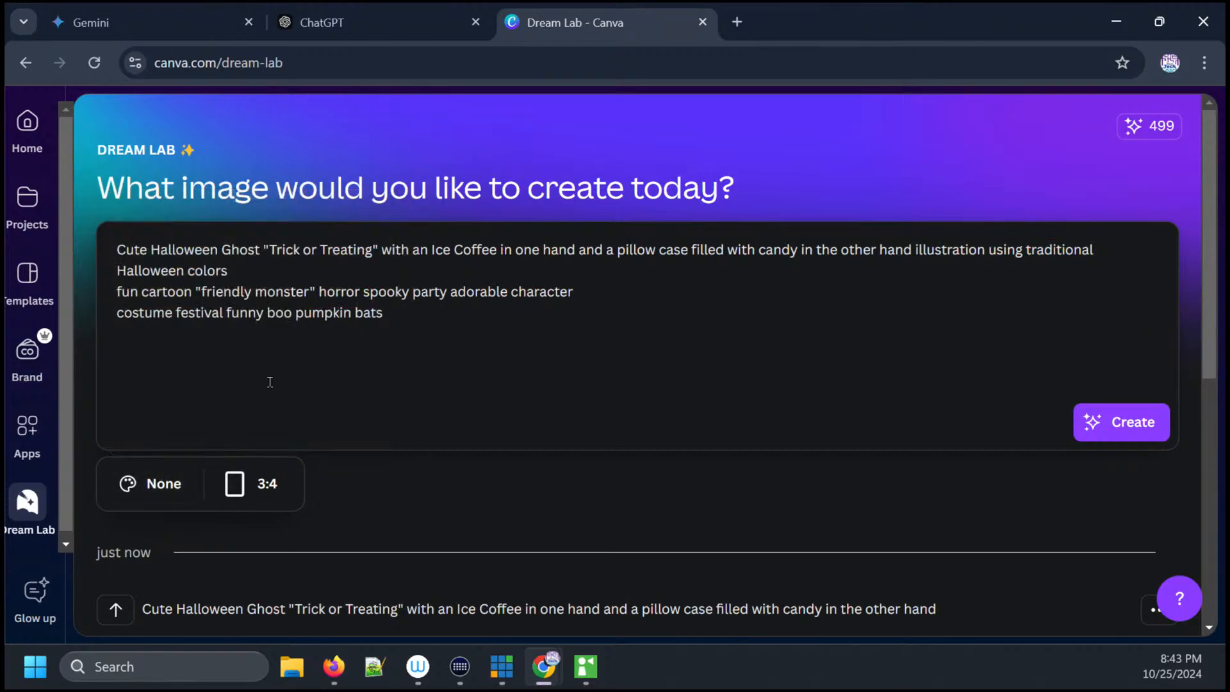
click(244, 492)
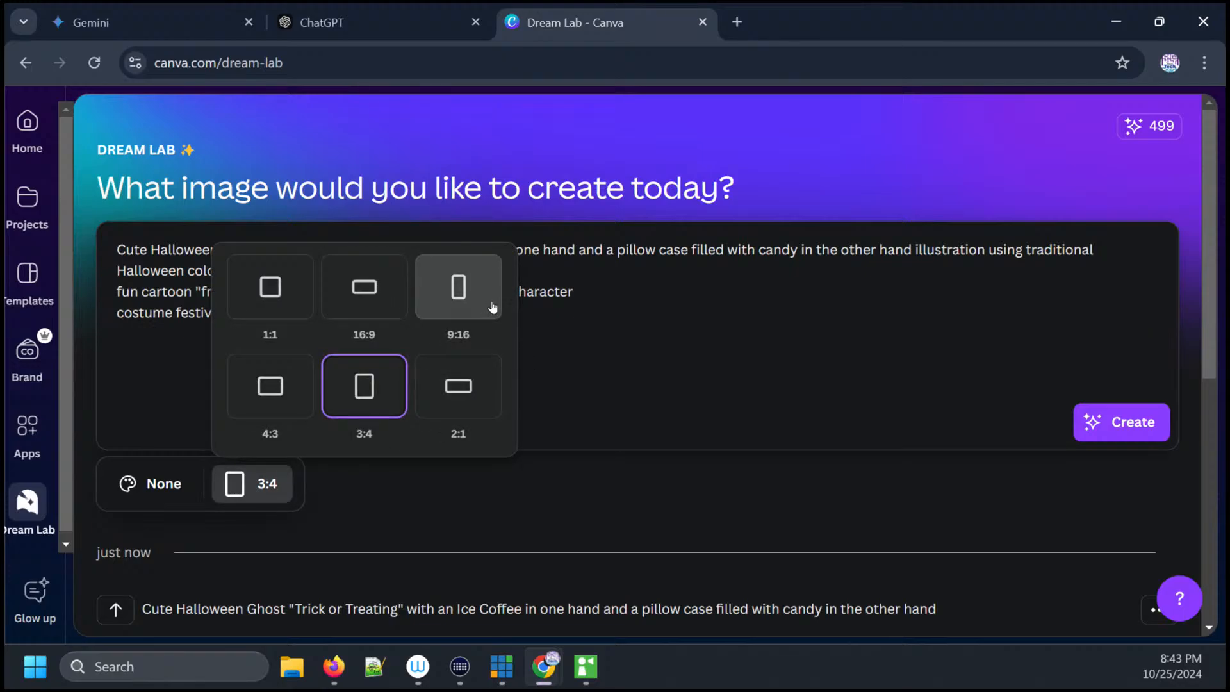
click(369, 299)
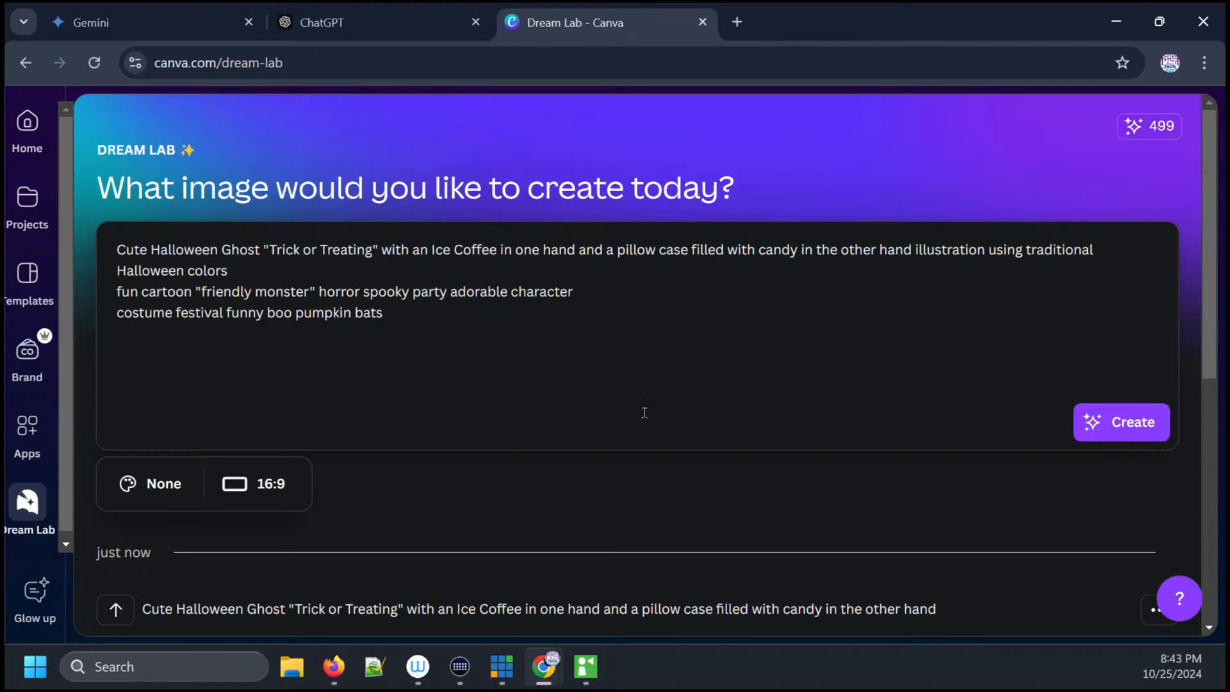
- Generate images from the revised prompt and open the first resulting ghost image in preview
click(1105, 424)
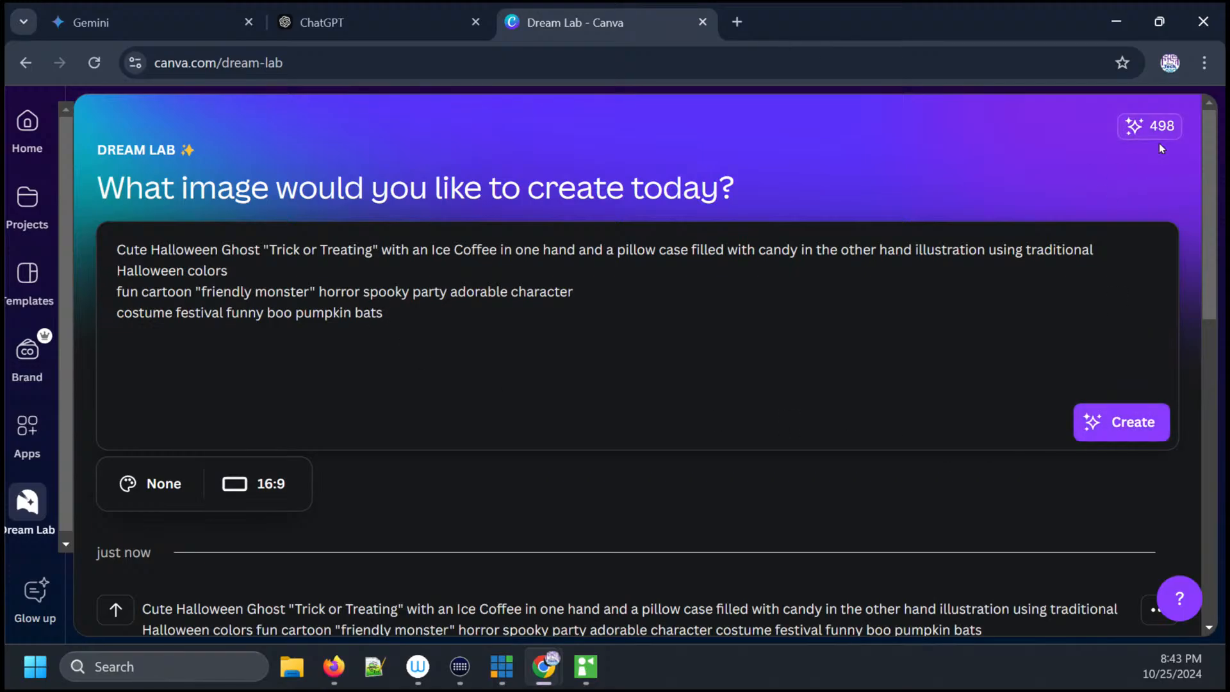
drag(1210, 253, 1225, 353)
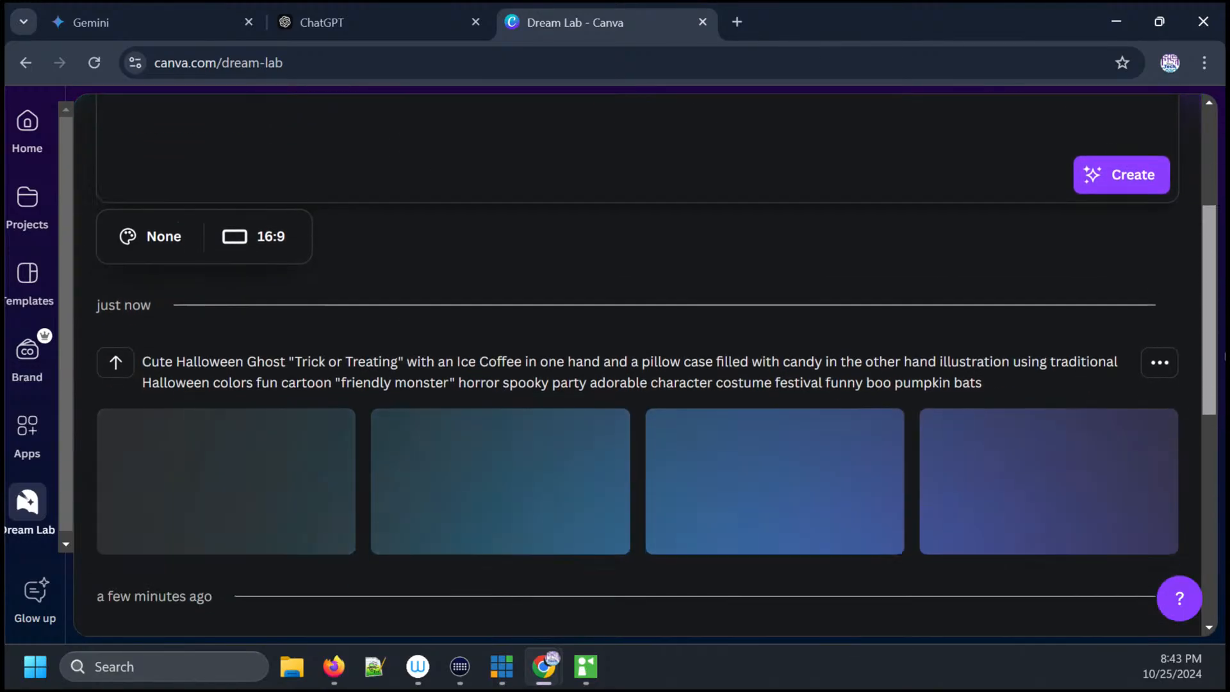
scroll(626, 374, down, 1)
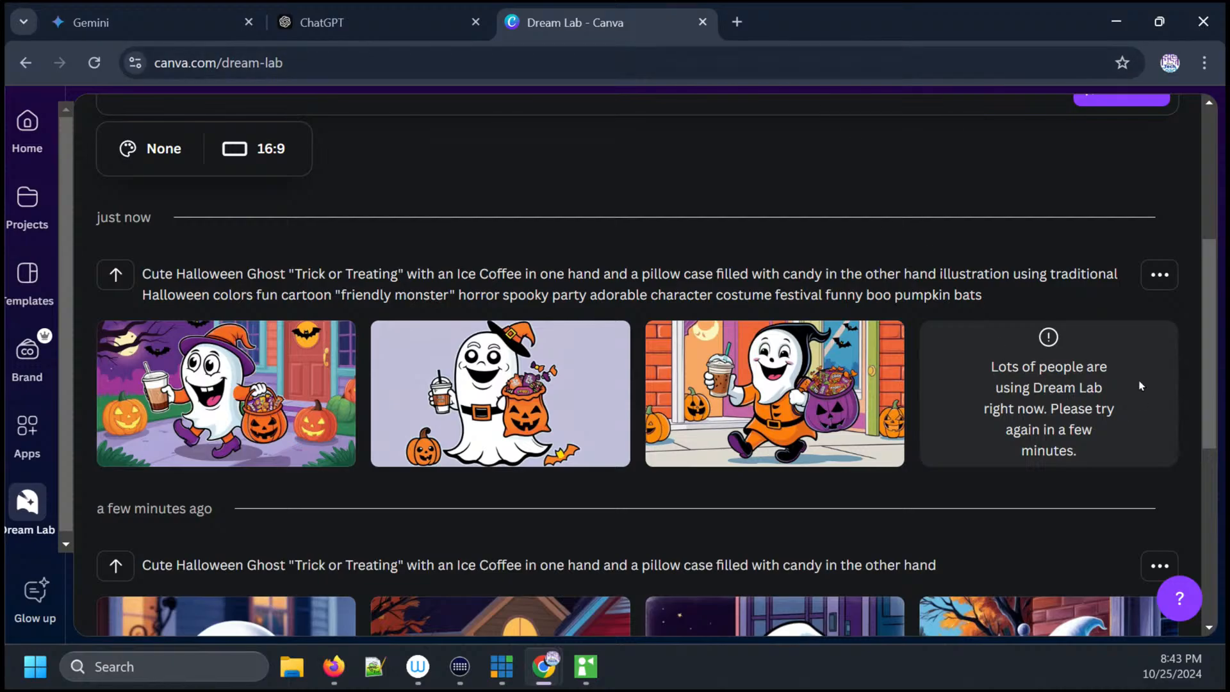
mouse_move(240, 410)
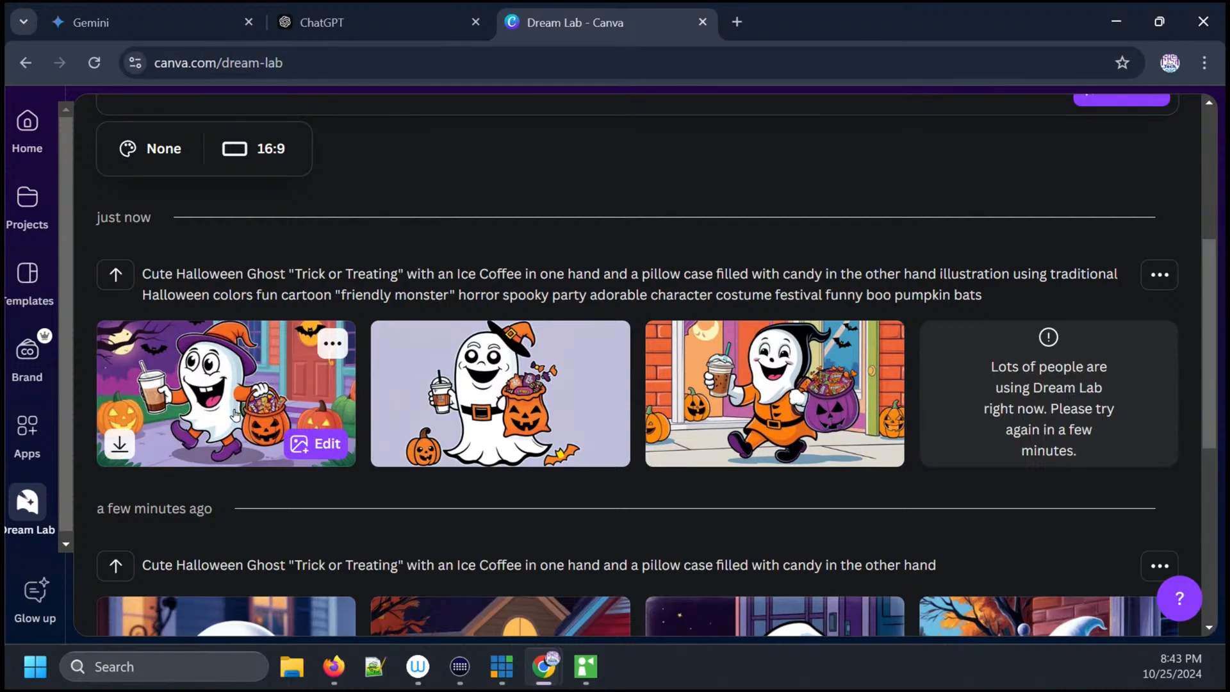
click(236, 413)
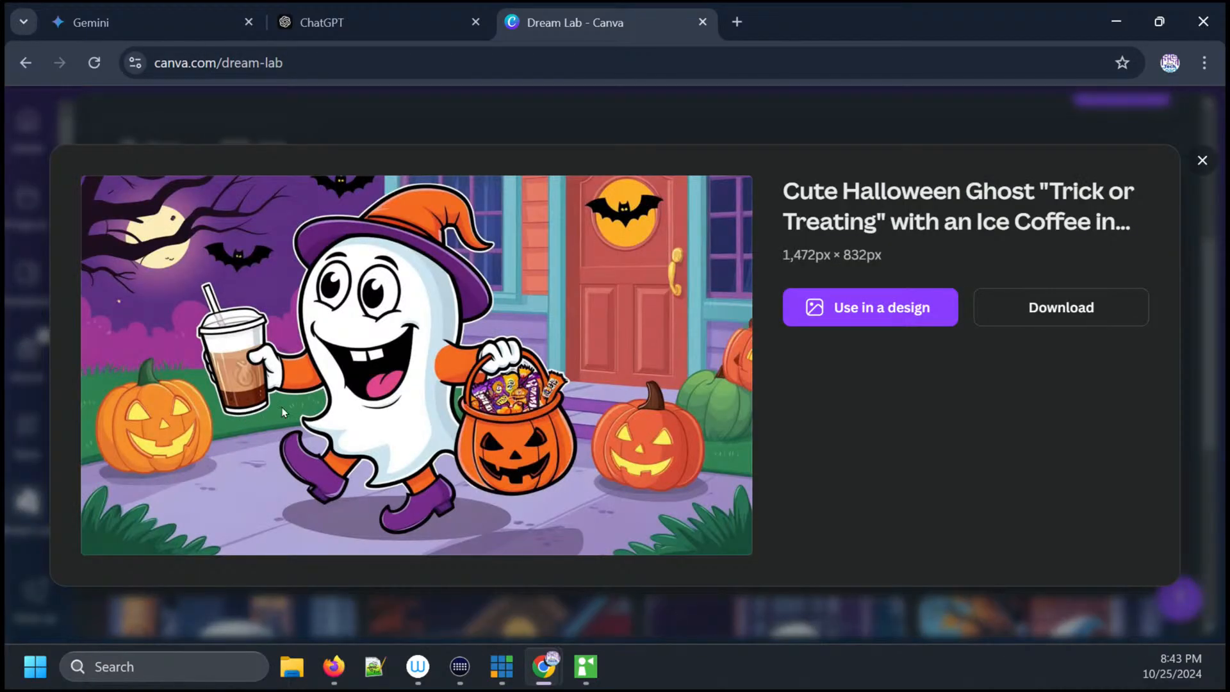